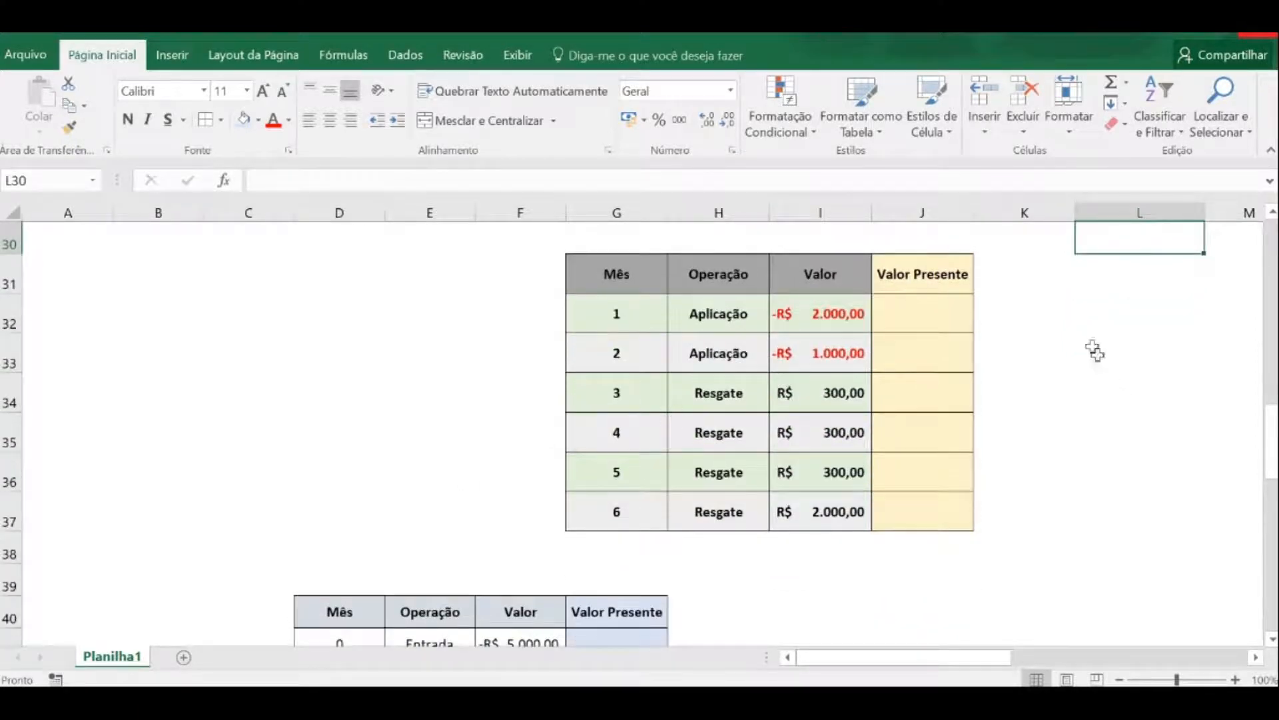
Enter the present value formula =I32/(1+3,87%)^G32 in cell J32 for month 1.
click(929, 307)
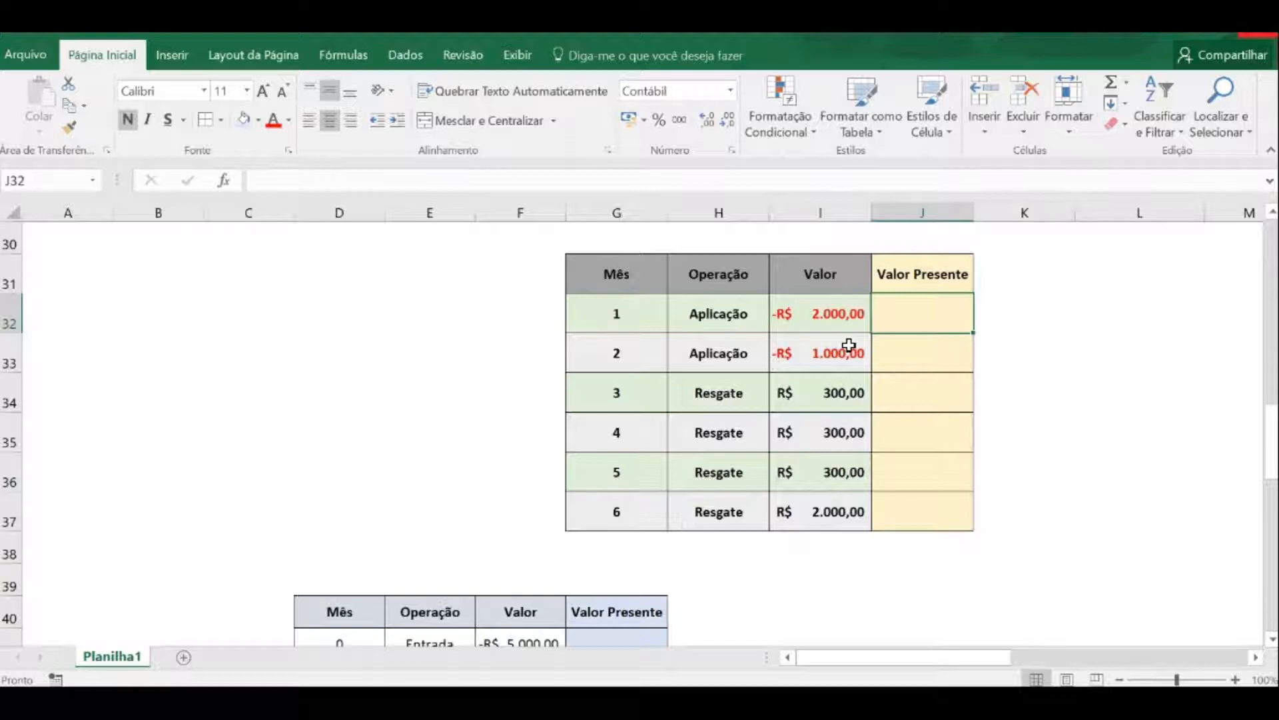
key(Left)
key(Left)
key(Left)
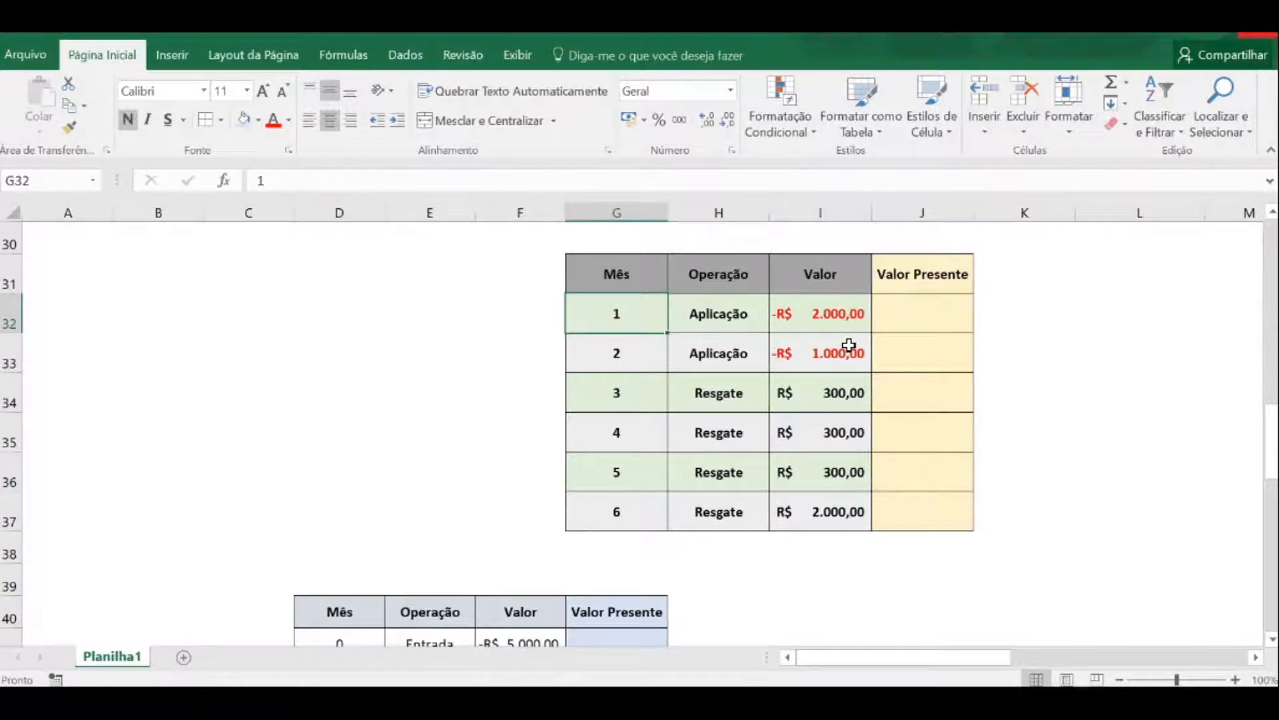
key(Right)
key(Right)
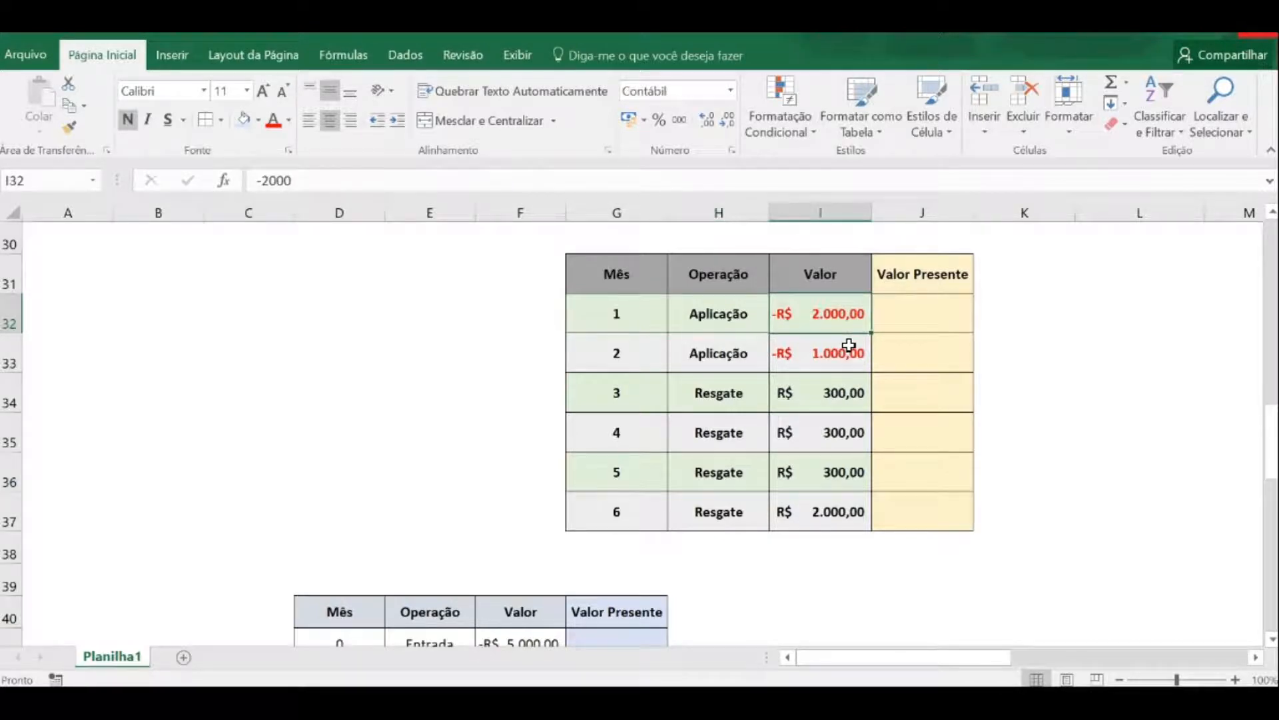
key(Right)
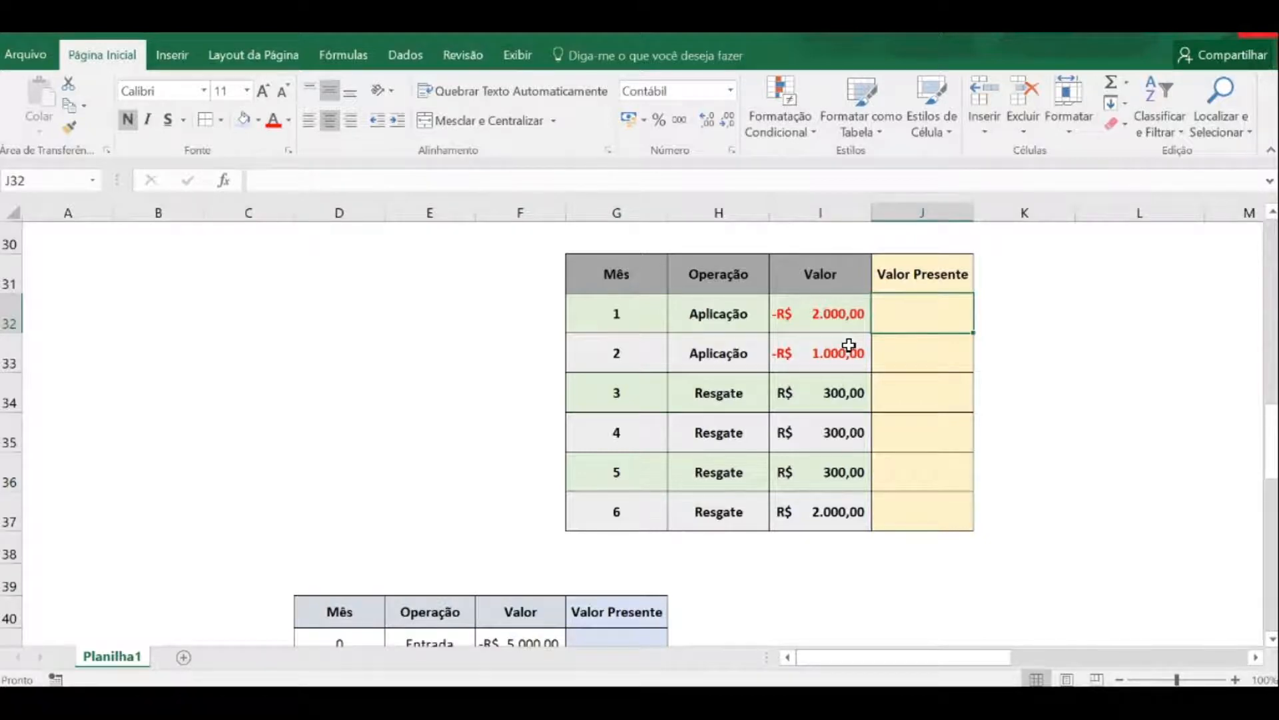
text(=)
key(Left)
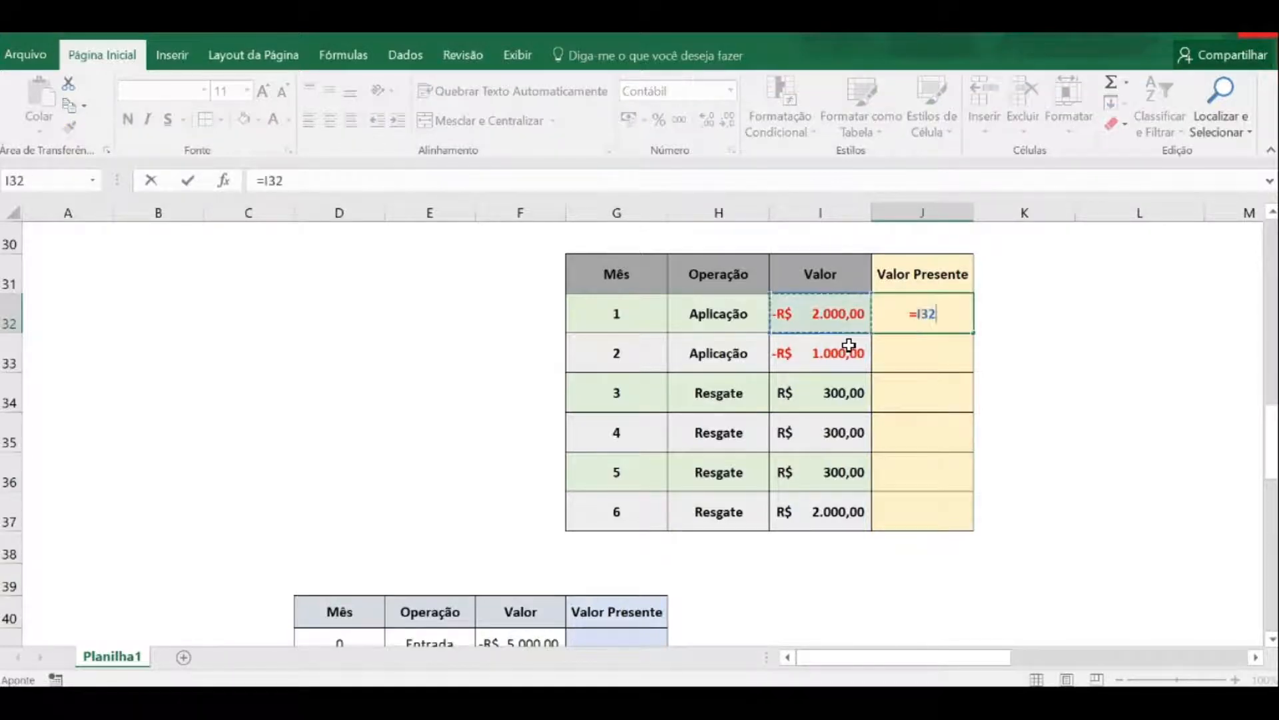
text(/)
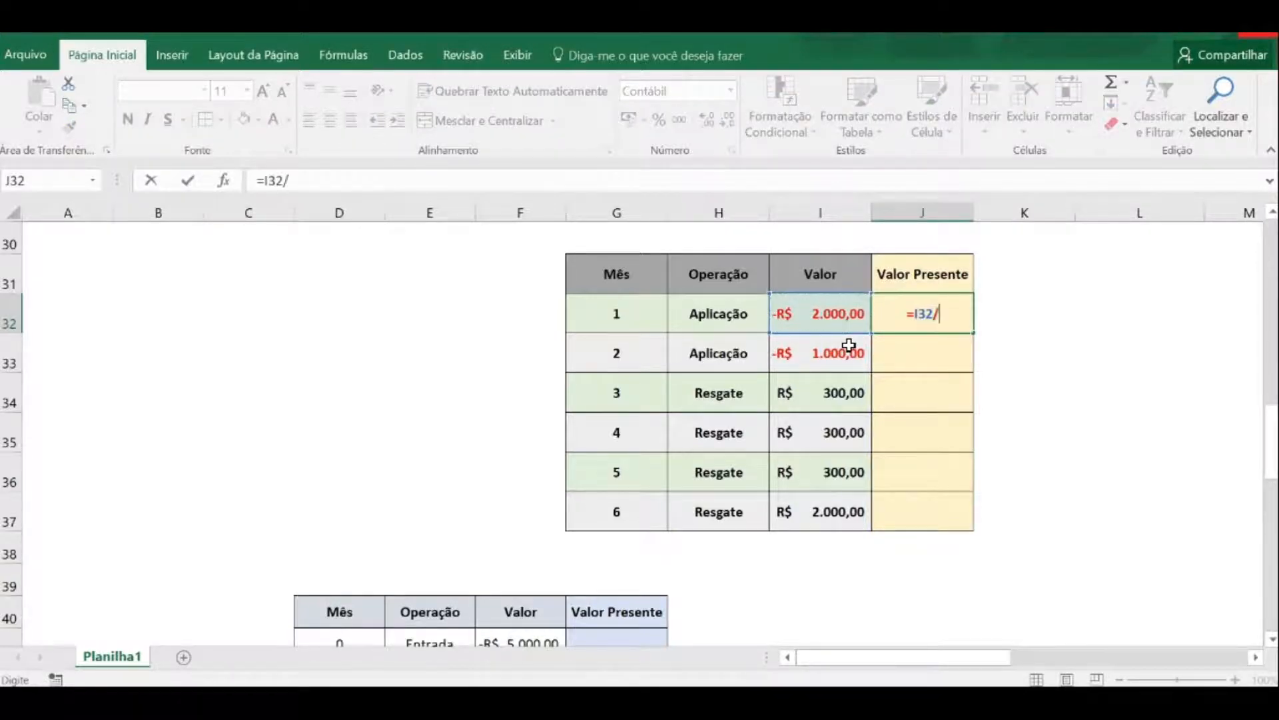
text((1+3,)
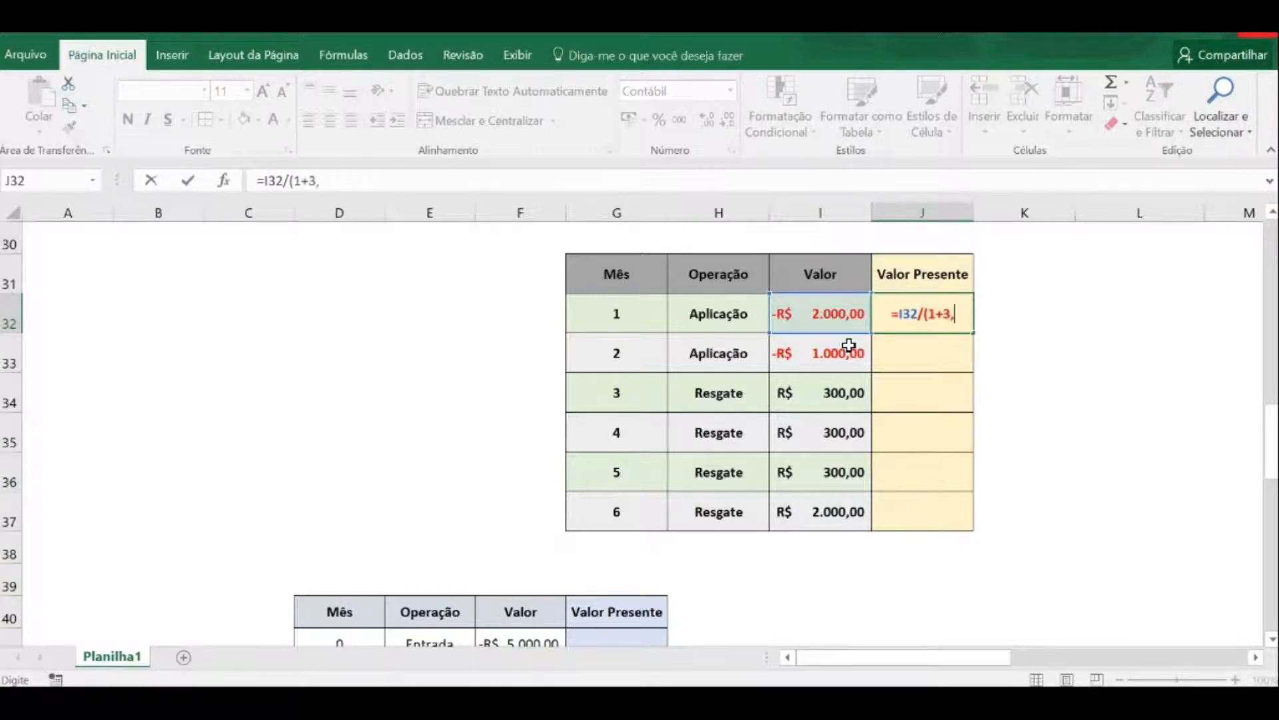
text(87%))
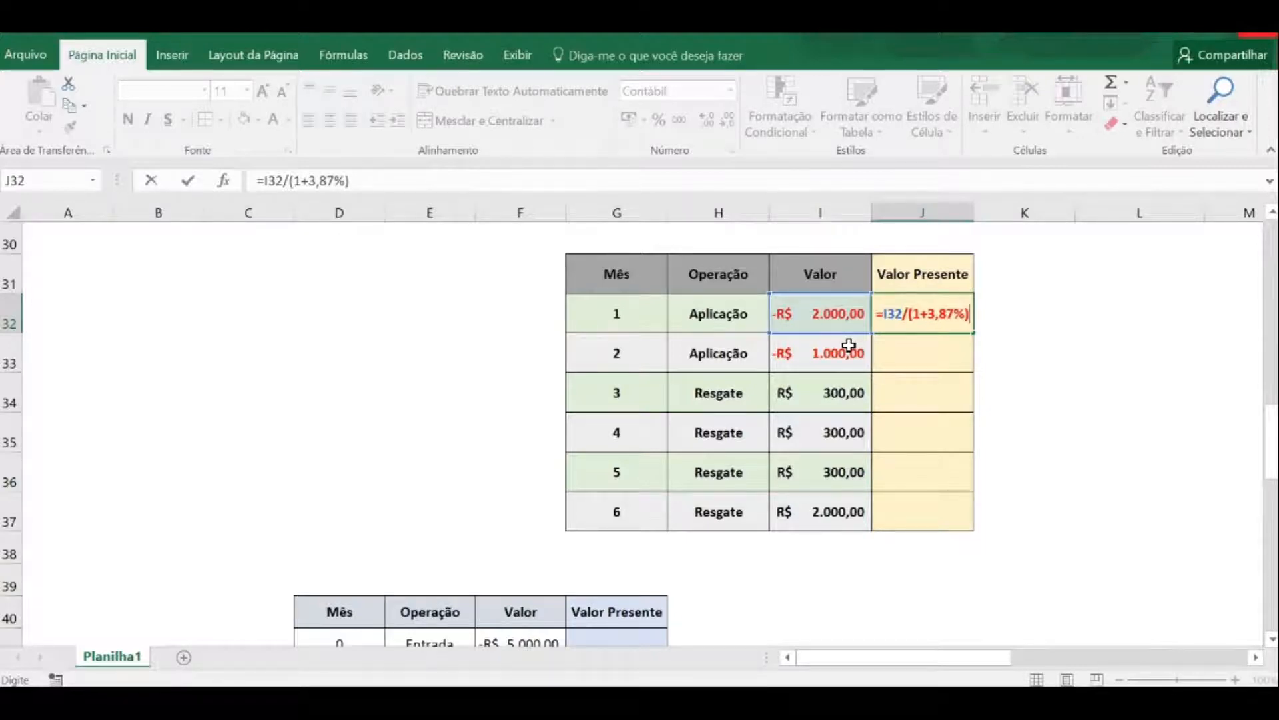
text(^)
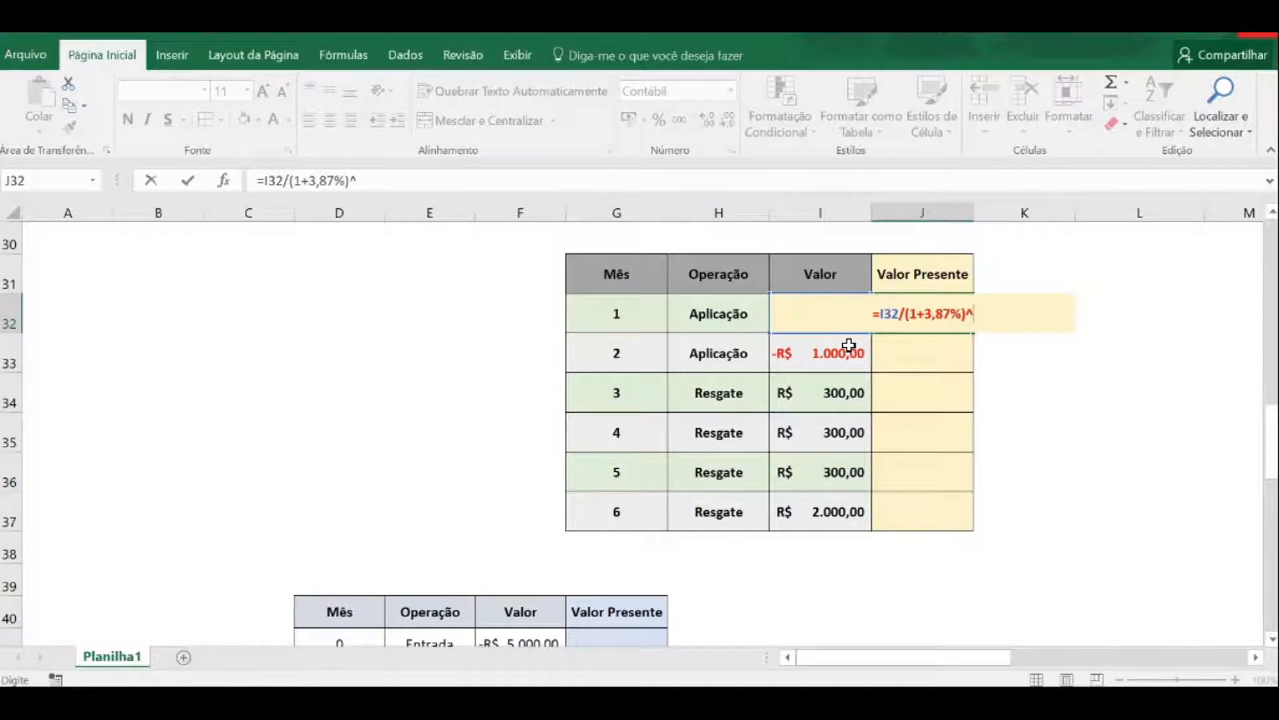
key(Left)
key(Left)
key(Left)
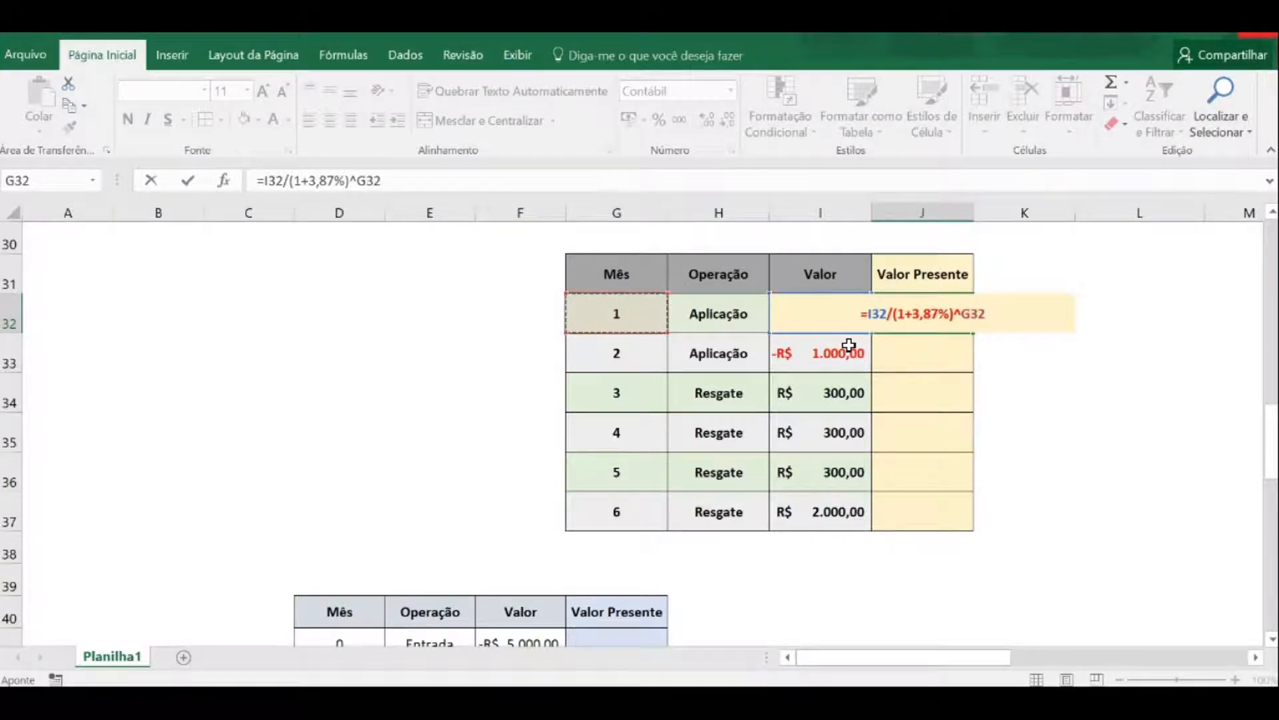
key(Return)
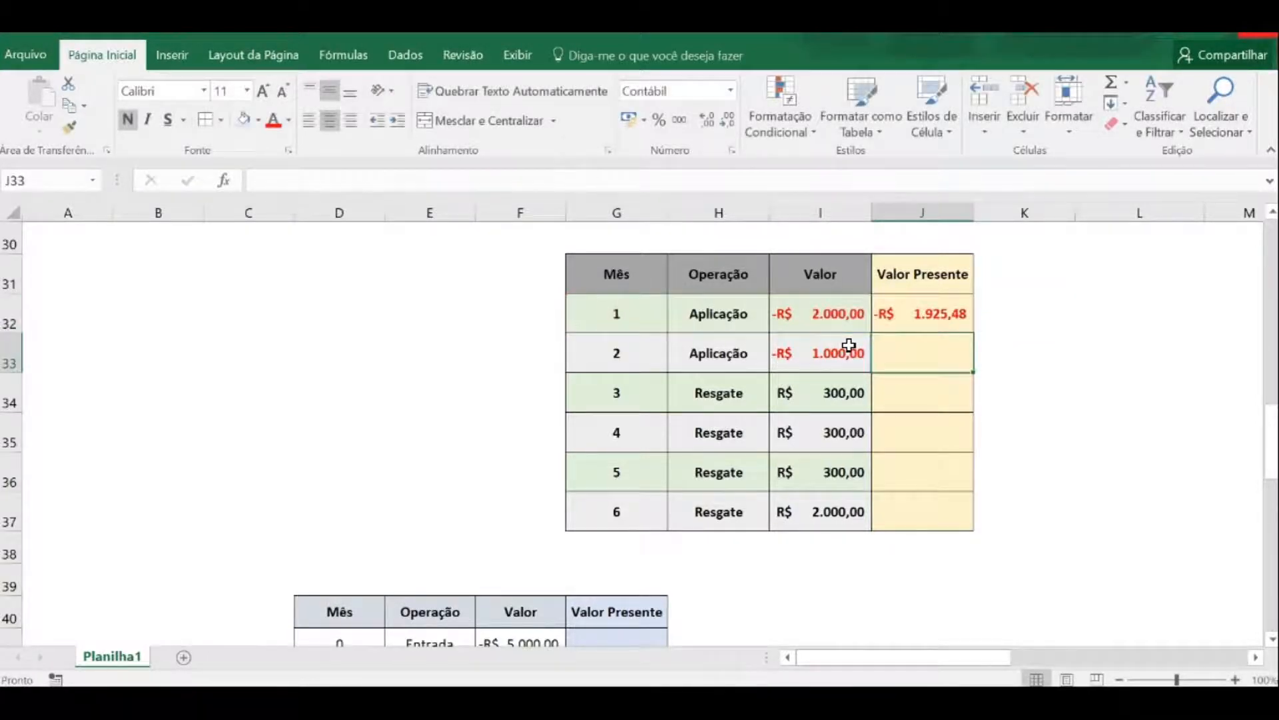
Review the month 1 row, comparing the amount in I32 with the present value formula in J32.
key(Up)
key(Left)
key(Right)
key(Left)
key(Left)
key(Right)
key(Right)
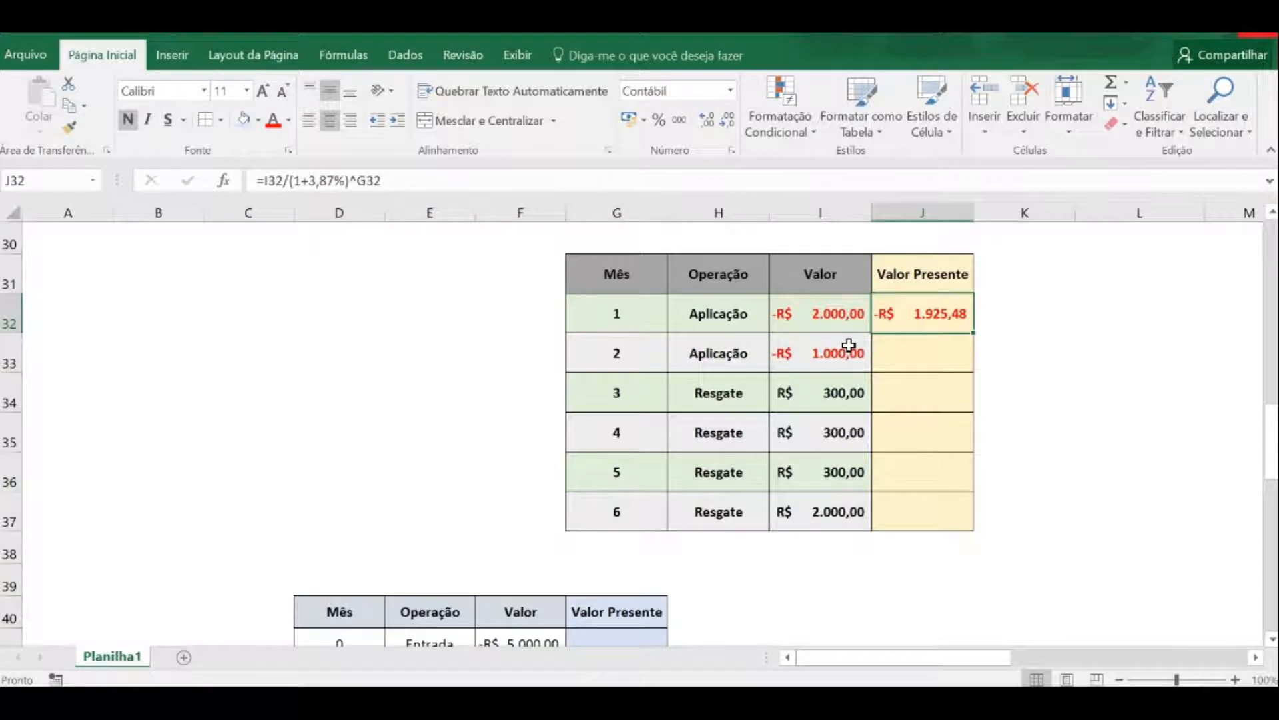
key(Left)
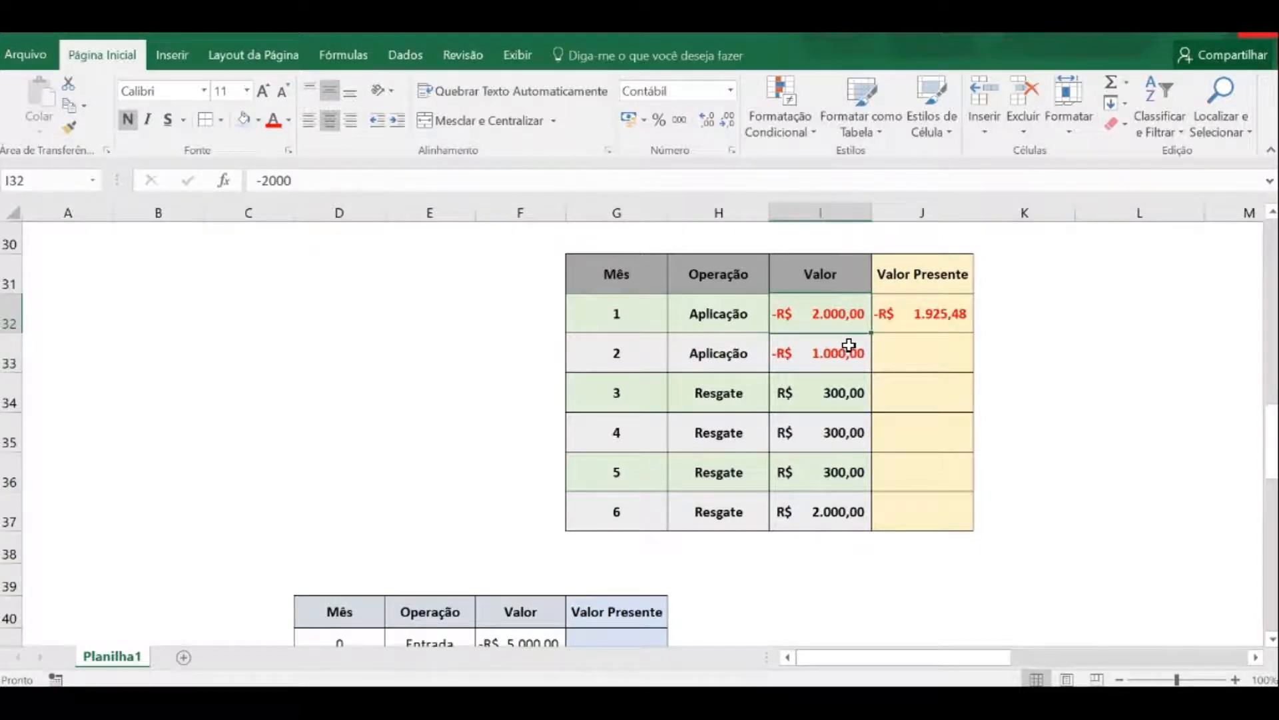
key(Right)
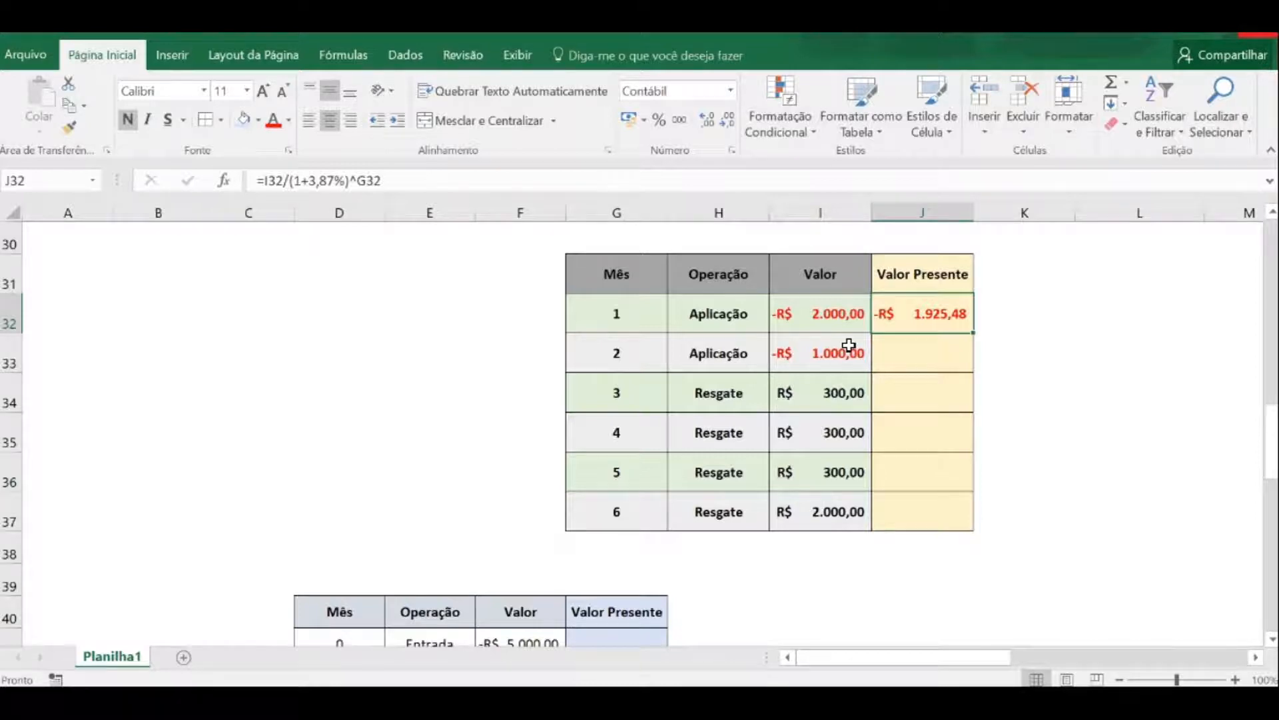
Copy the present value formula from J32 down to J33 for month 2.
key(Down)
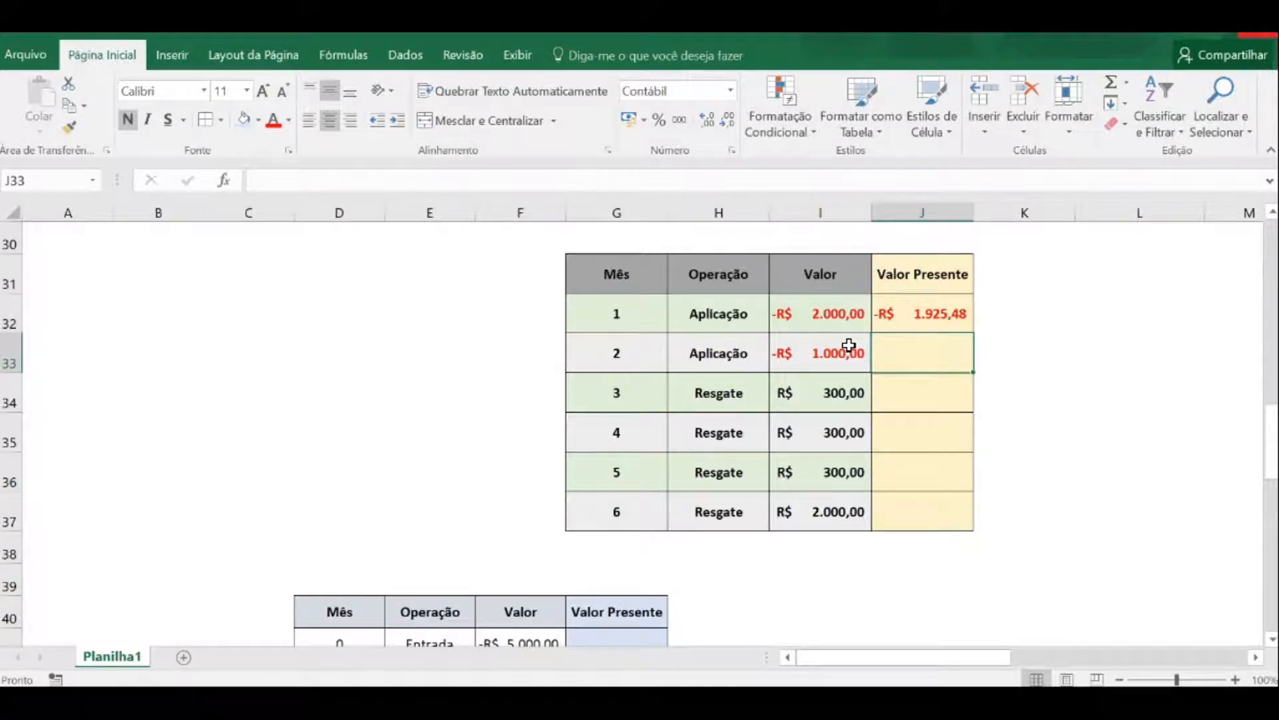
click(927, 315)
drag(977, 333, 974, 370)
click(937, 357)
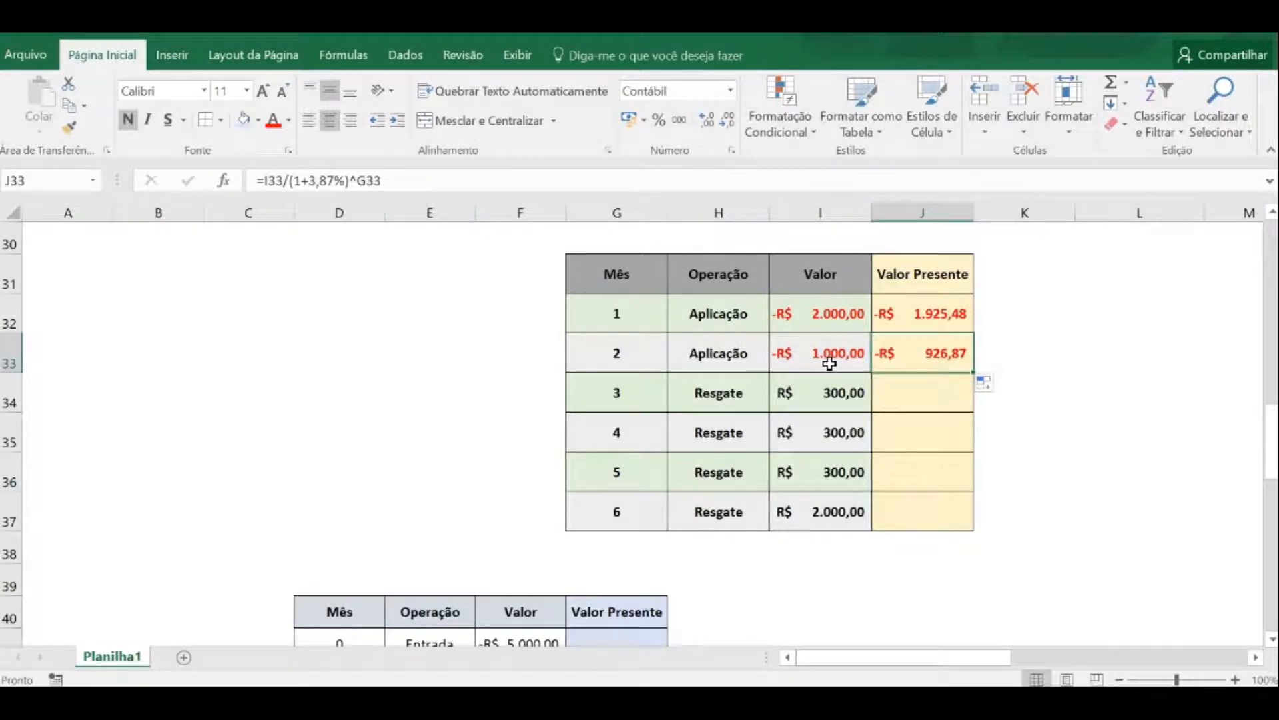
Fill the present value formula from J33 down through J37 to cover months 3 to 6.
click(954, 399)
click(954, 363)
click(922, 381)
click(922, 351)
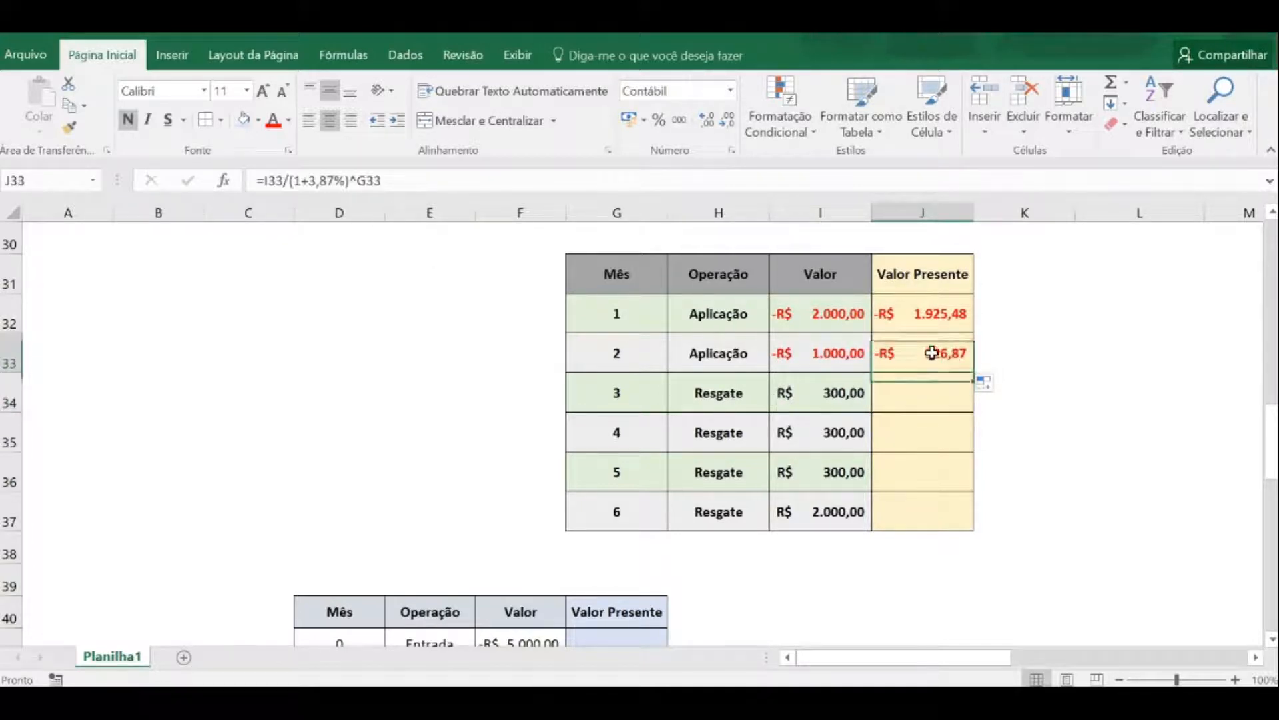
drag(974, 374, 959, 526)
click(1034, 459)
Set the font colour of the month 3 to 6 present values, J34:J37, to black.
drag(960, 393, 920, 514)
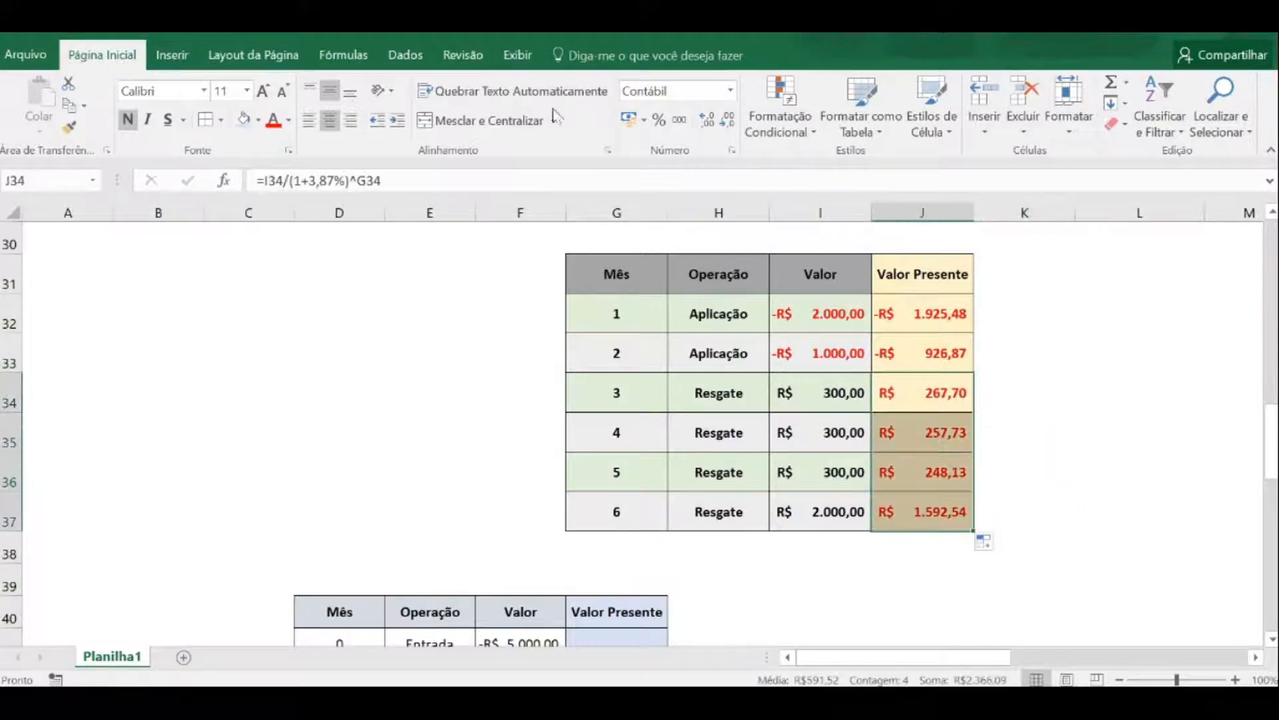
click(288, 121)
click(308, 137)
click(1208, 359)
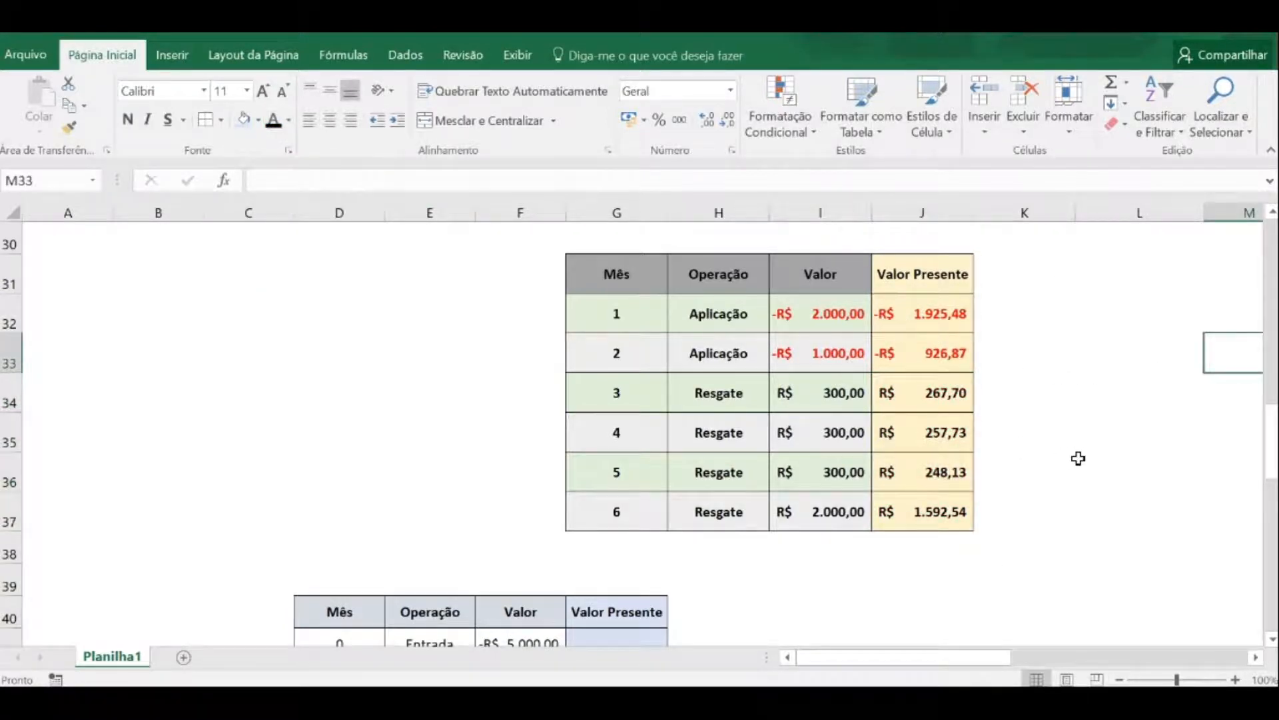
Examine the Valor amounts, their months and the matching Valor Presente formulas, especially for the Resgate rows.
click(814, 305)
click(818, 346)
click(827, 383)
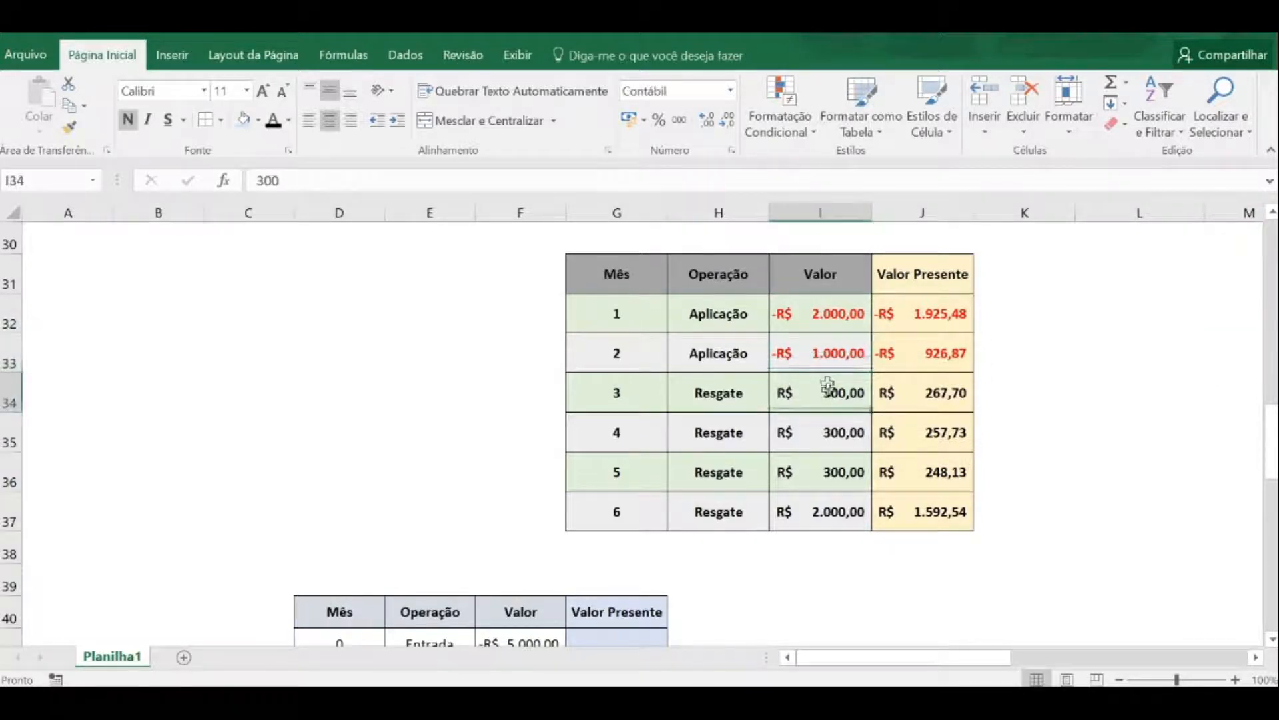
click(942, 399)
click(945, 437)
click(951, 471)
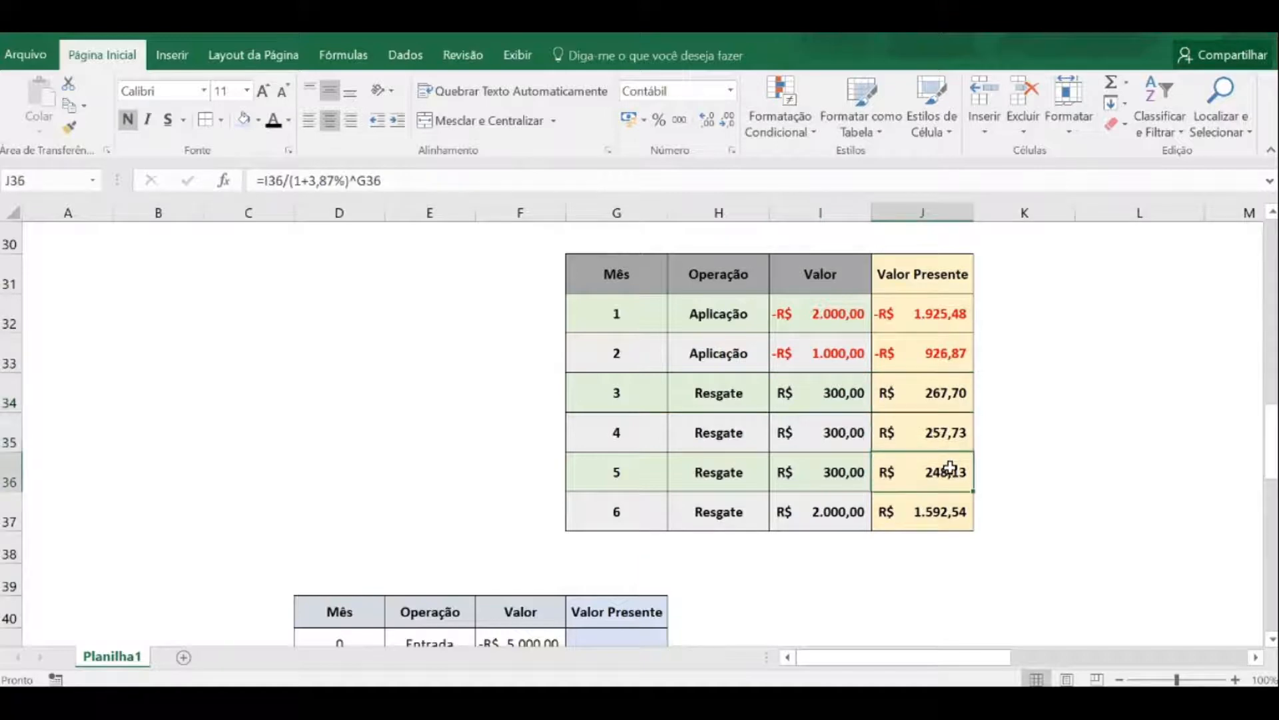
click(949, 506)
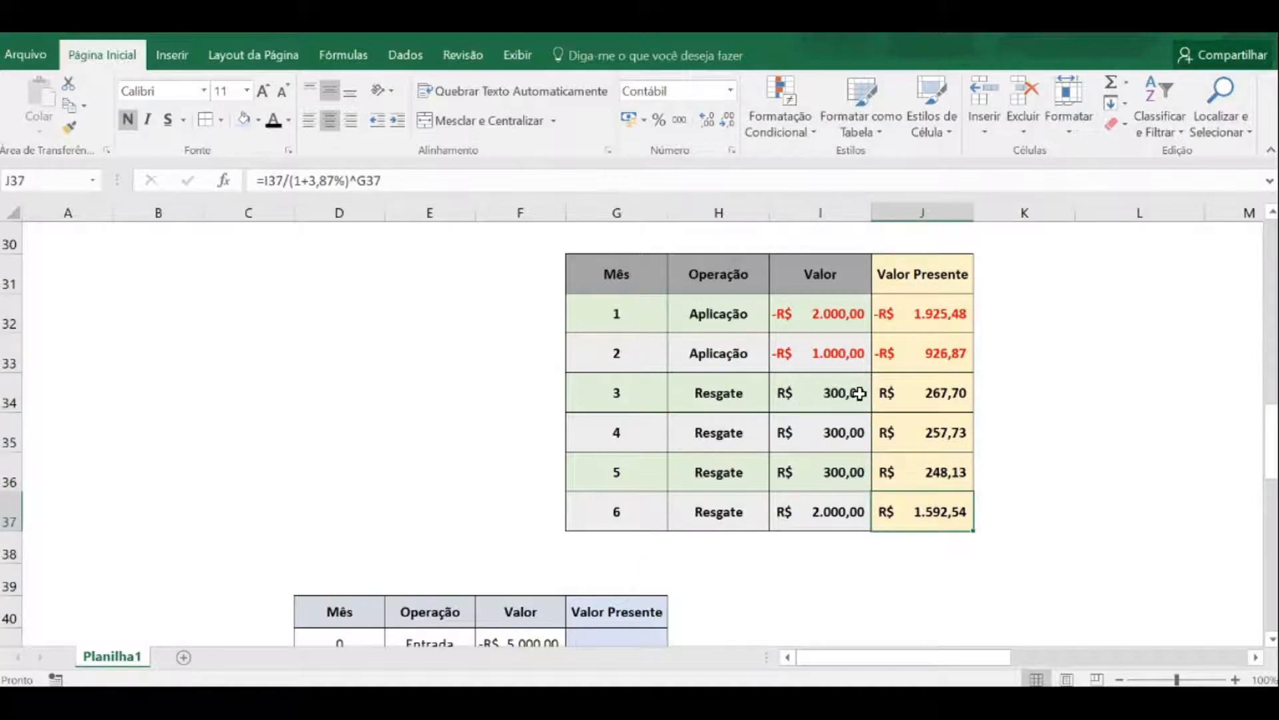
click(859, 393)
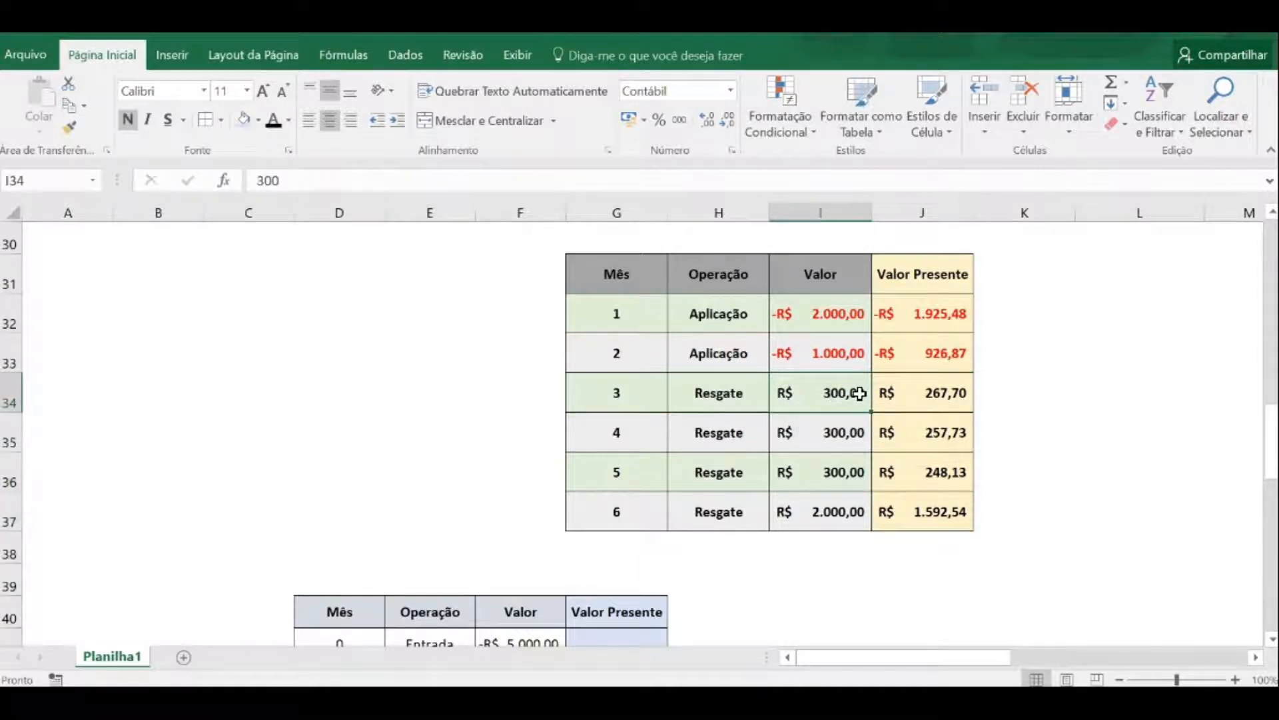
click(906, 388)
drag(870, 409, 922, 394)
click(923, 434)
click(922, 400)
click(928, 442)
click(610, 432)
click(626, 397)
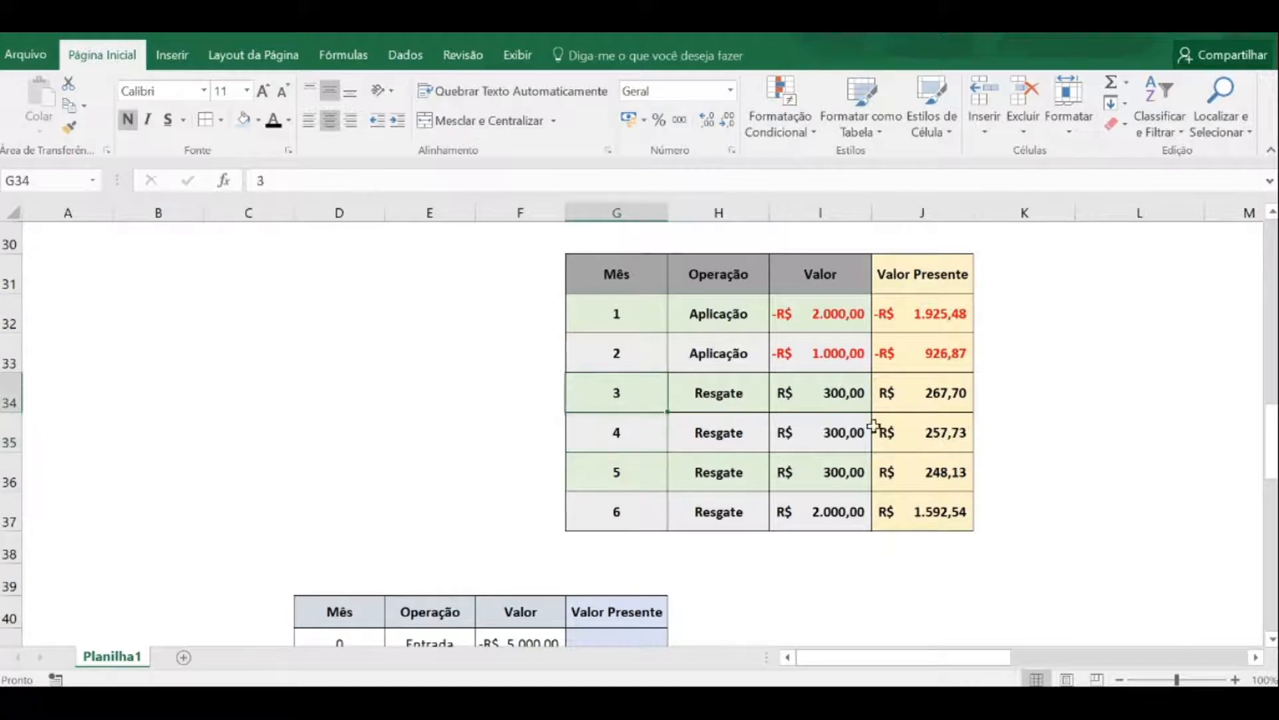
Total the present values in cell J38 with =SOMA(J32:J37).
click(933, 553)
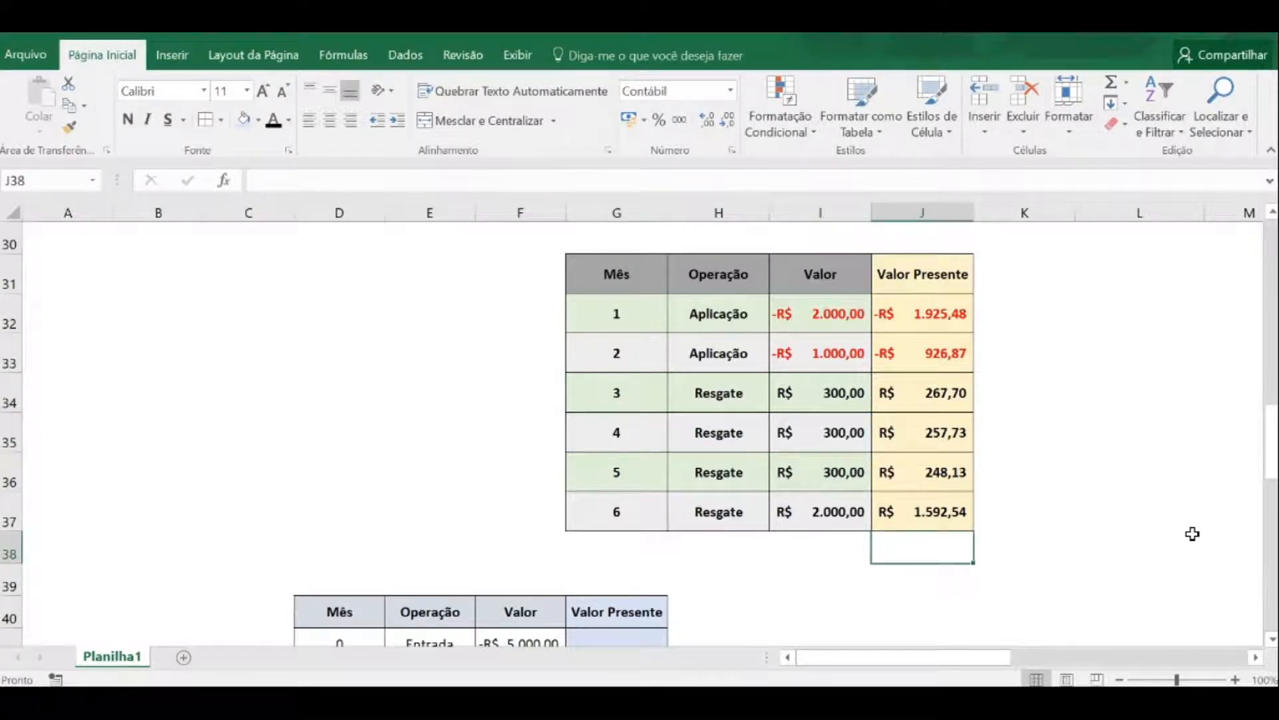
text(=soma)
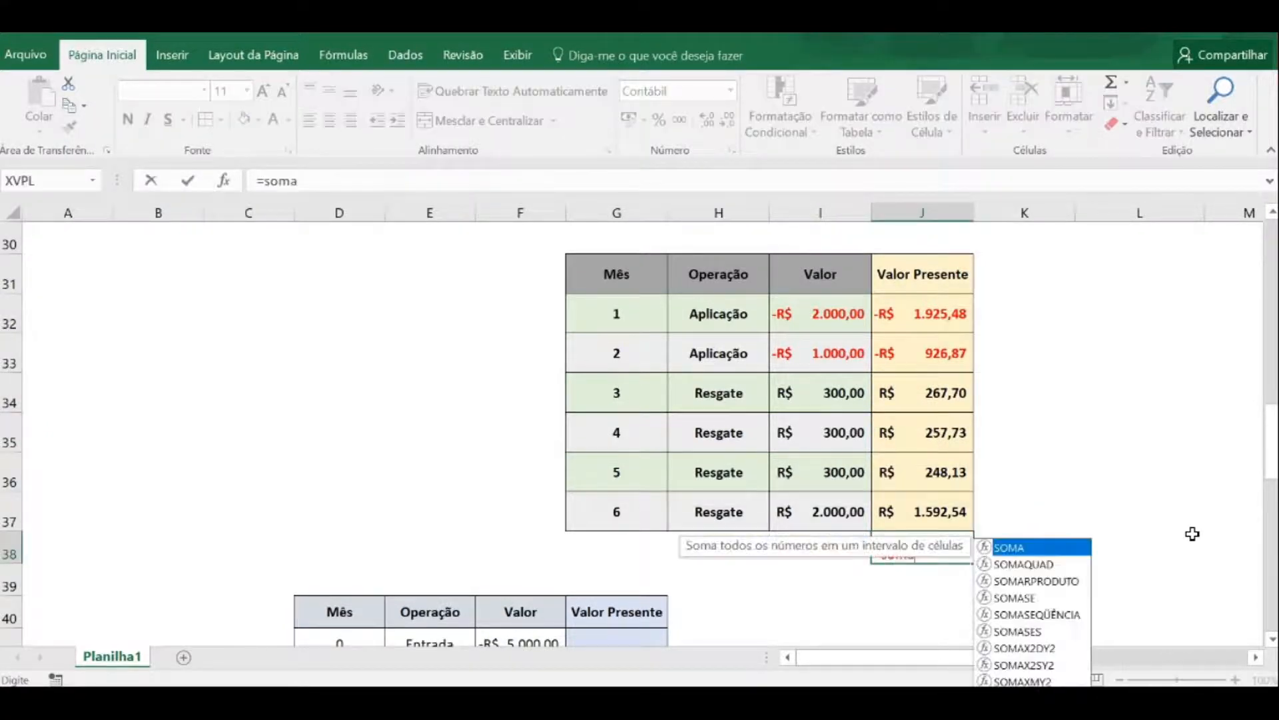
double_click(1017, 548)
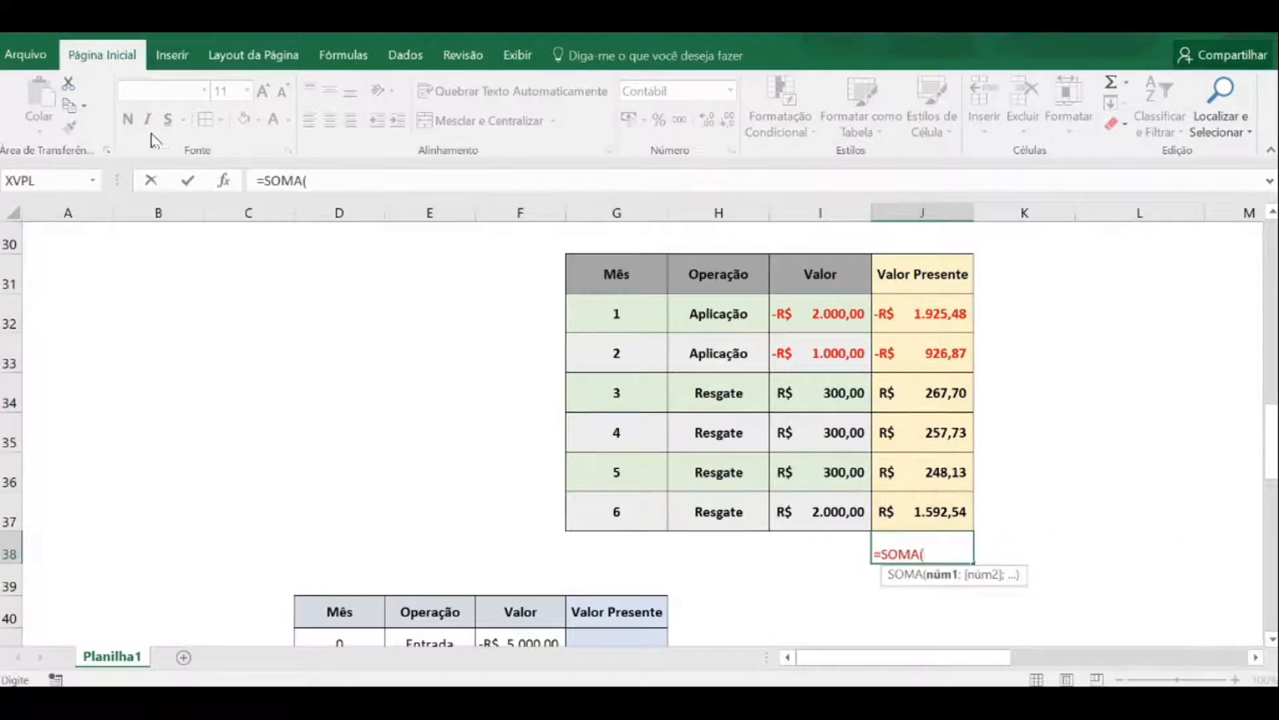
drag(926, 315, 927, 490)
click(422, 182)
text())
key(Return)
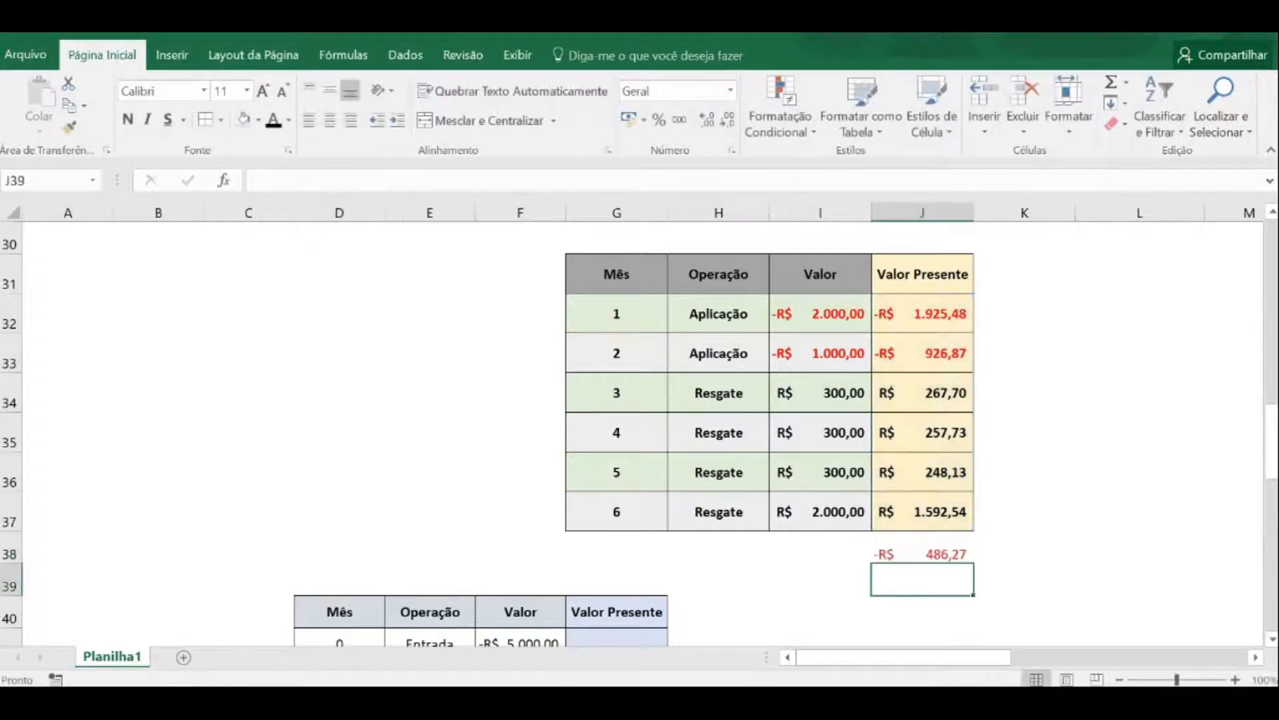
click(941, 557)
click(1019, 548)
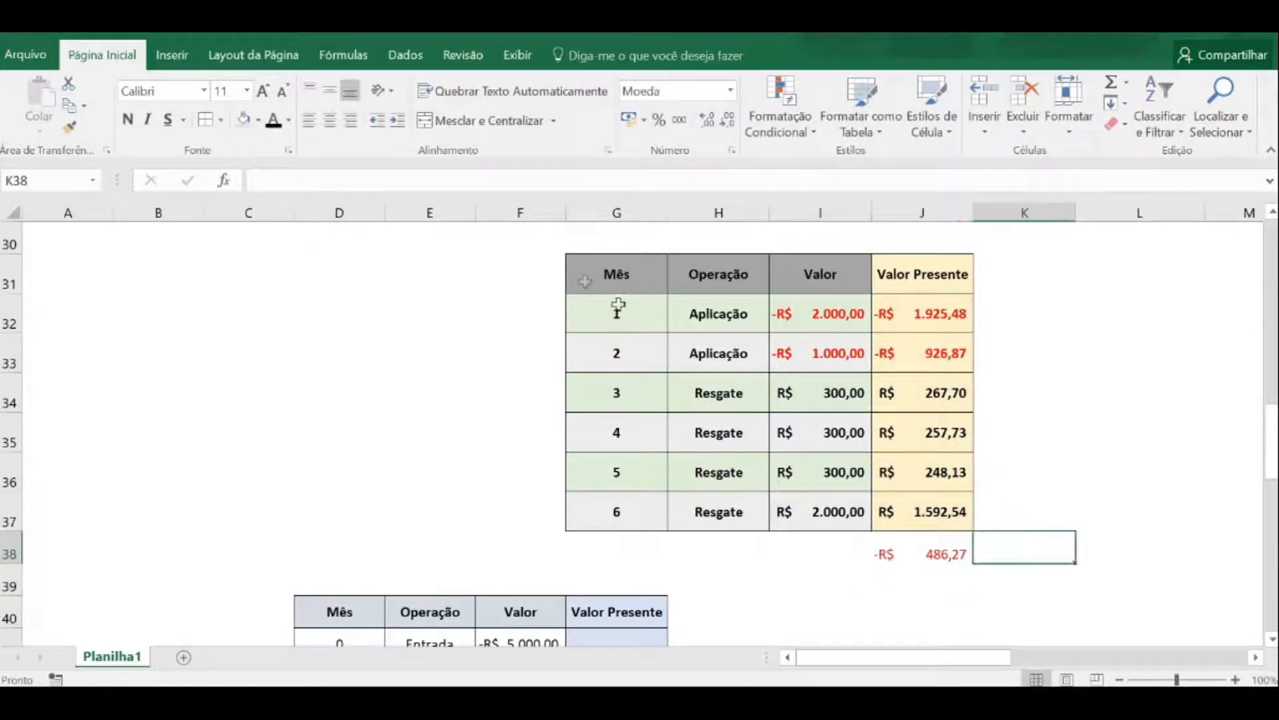
click(928, 551)
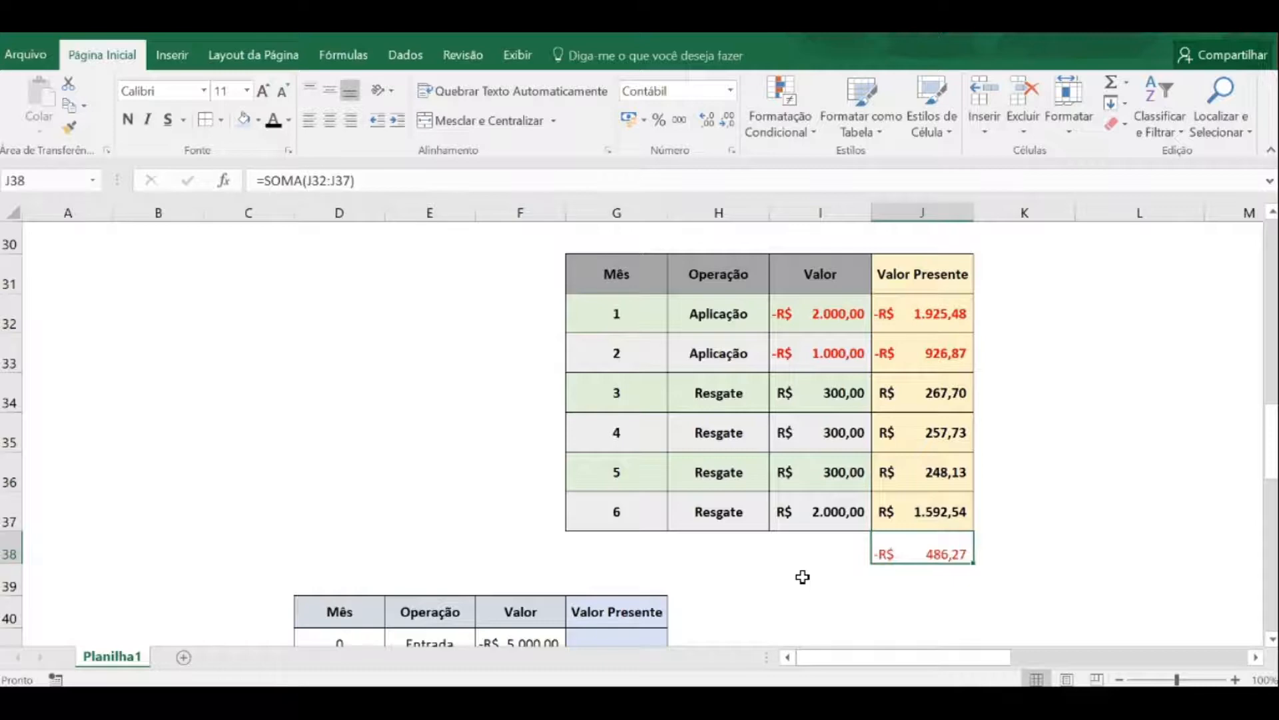
Insert the VPL function from the Financeira category in cell K38, beside the summed present values.
click(1005, 546)
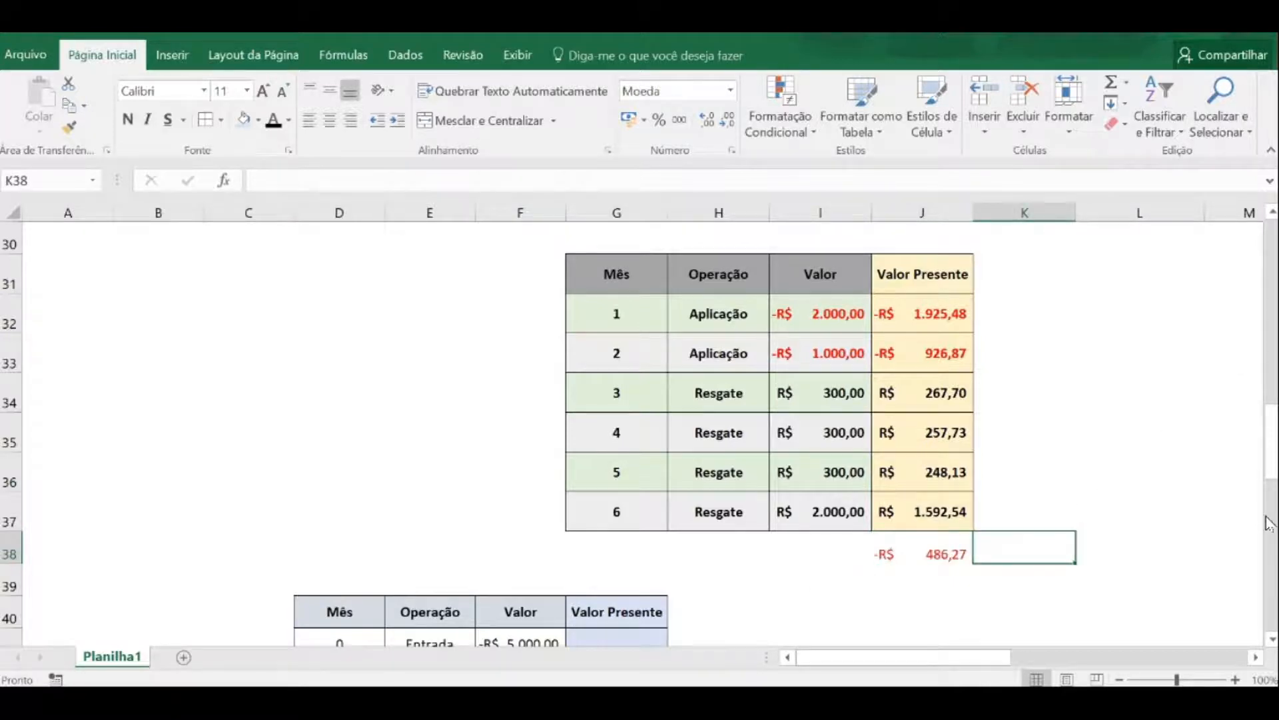
text(=vpl)
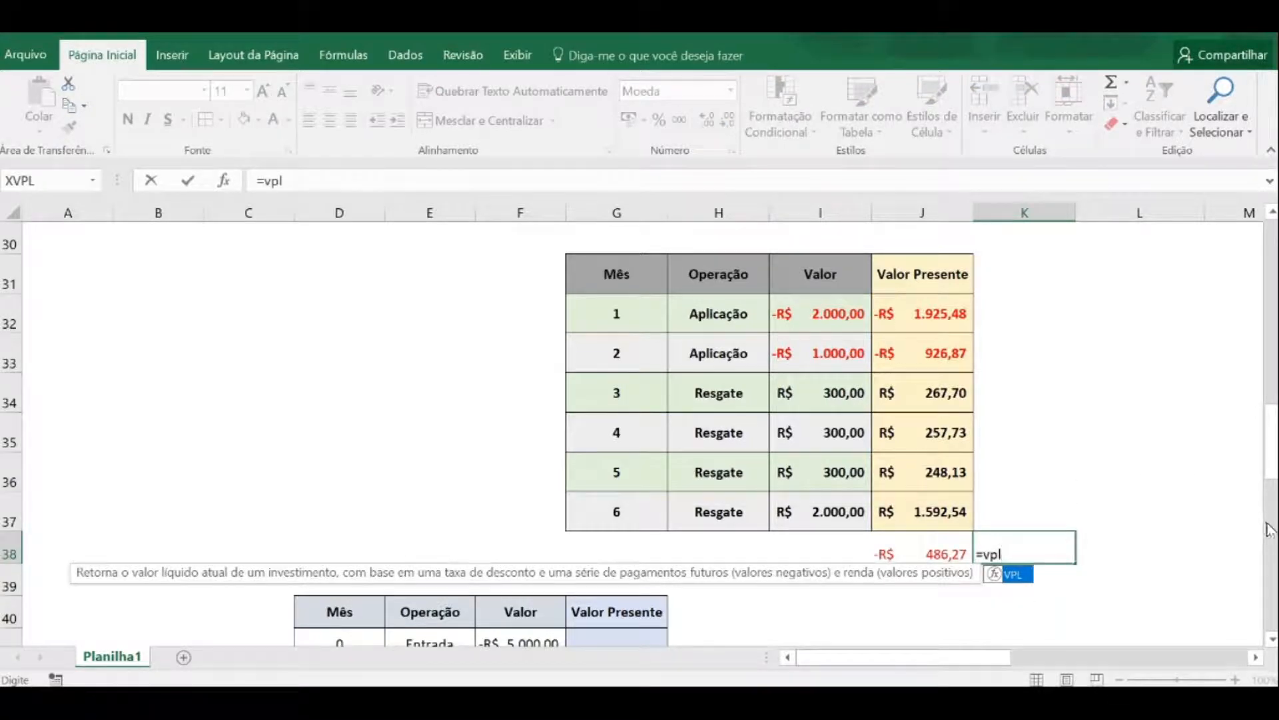
key(BackSpace)
key(BackSpace)
key(BackSpace)
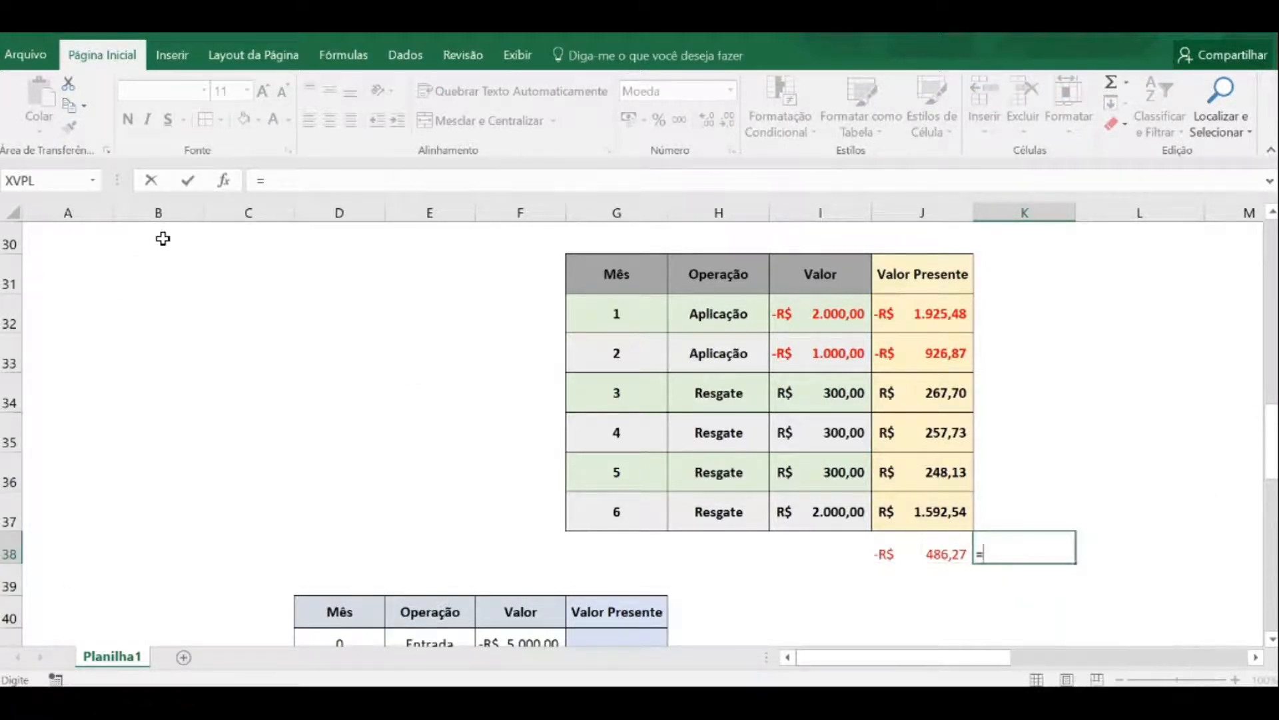
click(224, 180)
click(385, 328)
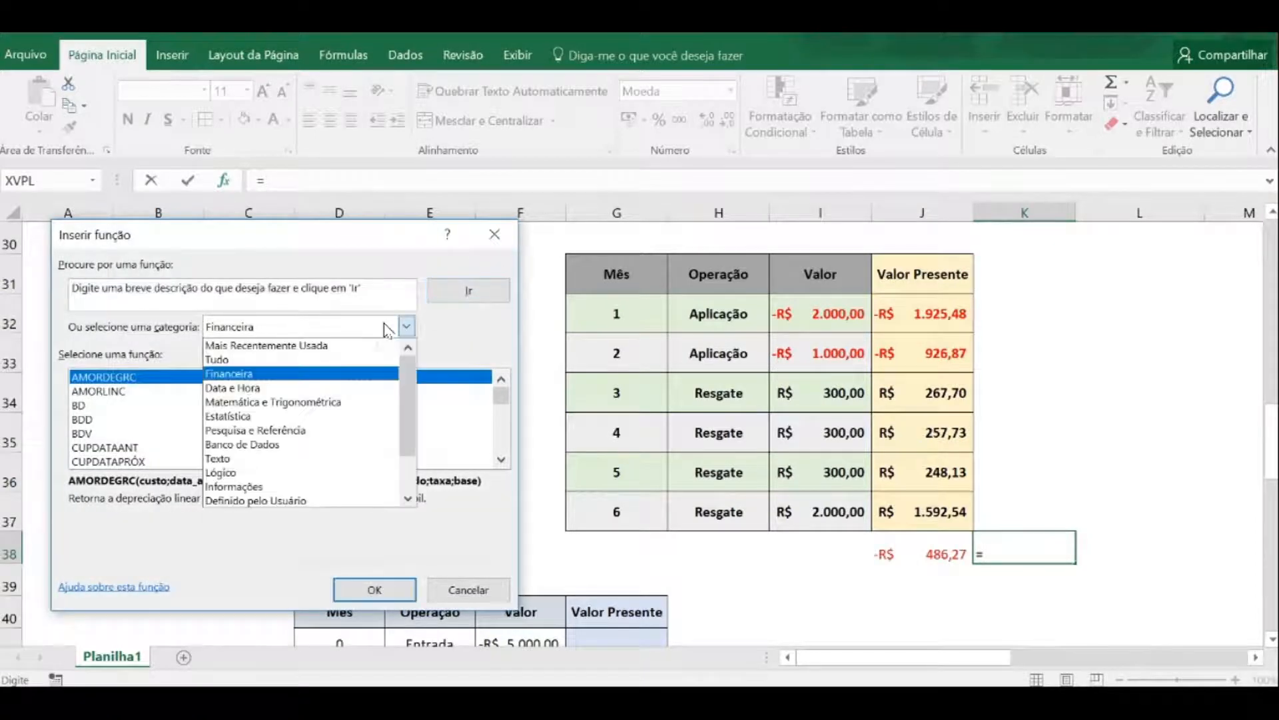
click(339, 374)
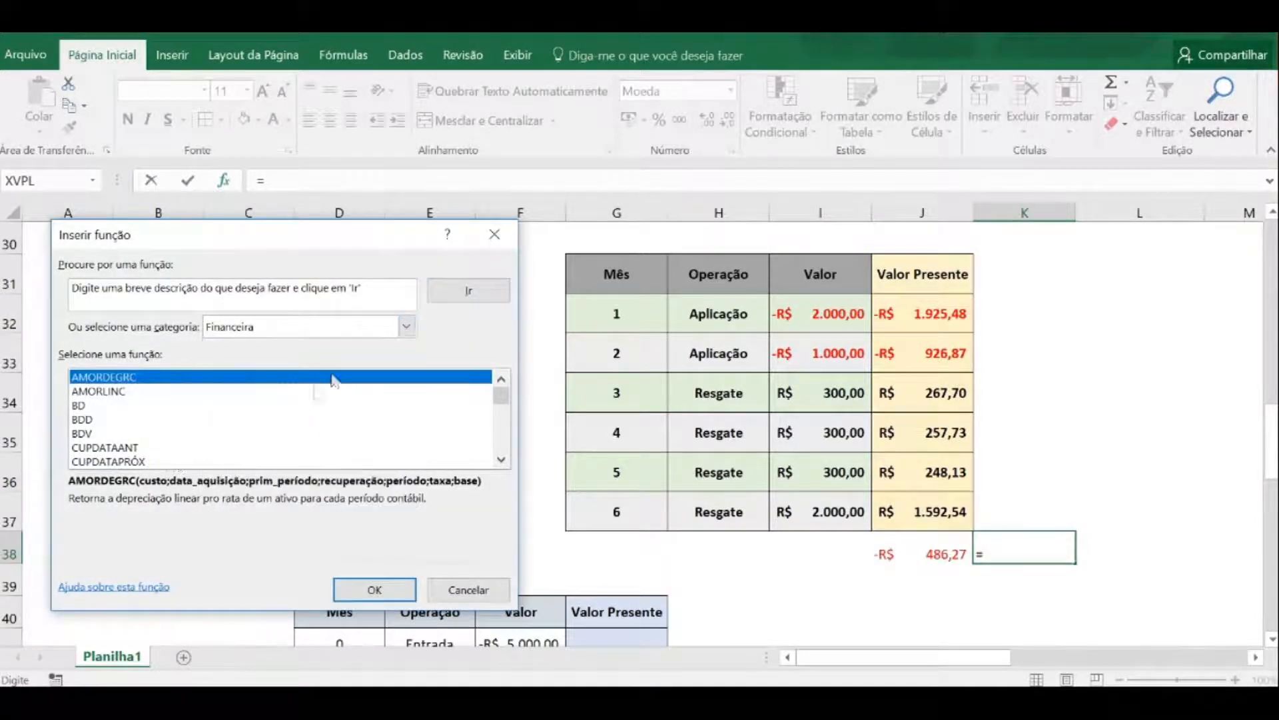
scroll(160, 443, down, 15)
scroll(103, 448, down, 1)
click(93, 435)
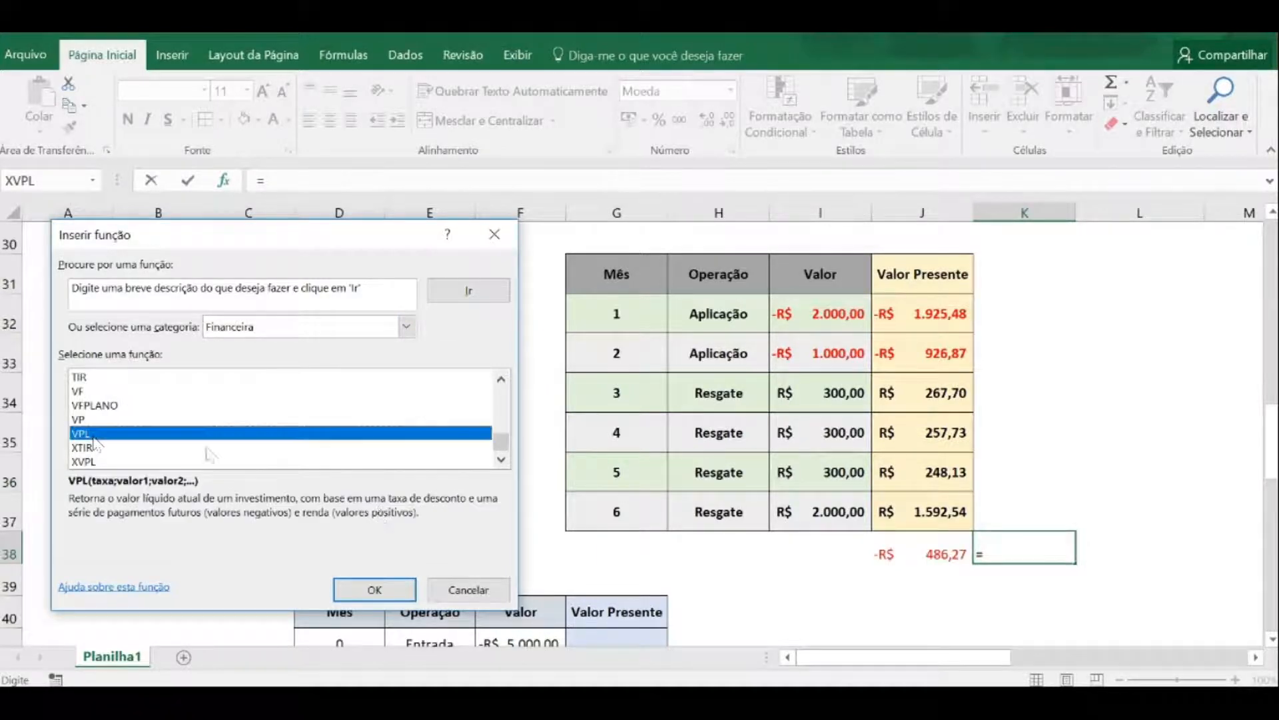
click(372, 591)
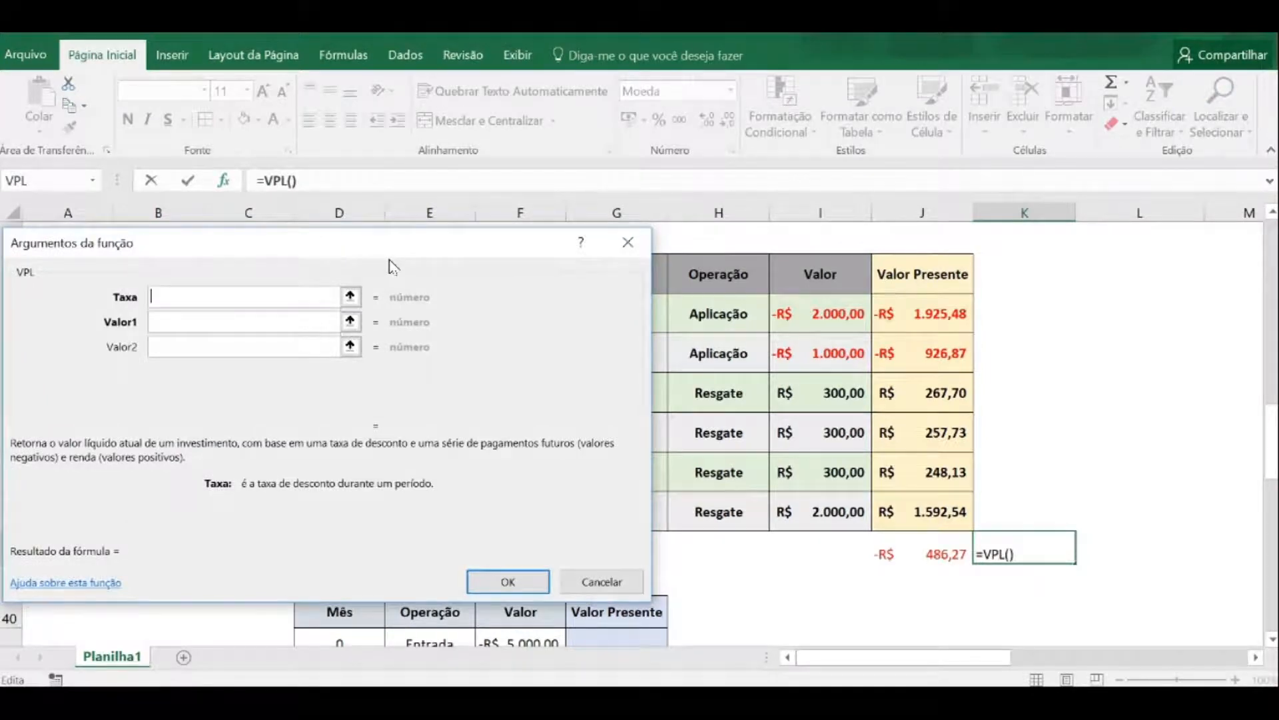
Set the VPL arguments to a Taxa of 3,87% and Valor1 range I32:I37, and enter the function.
drag(392, 258, 492, 249)
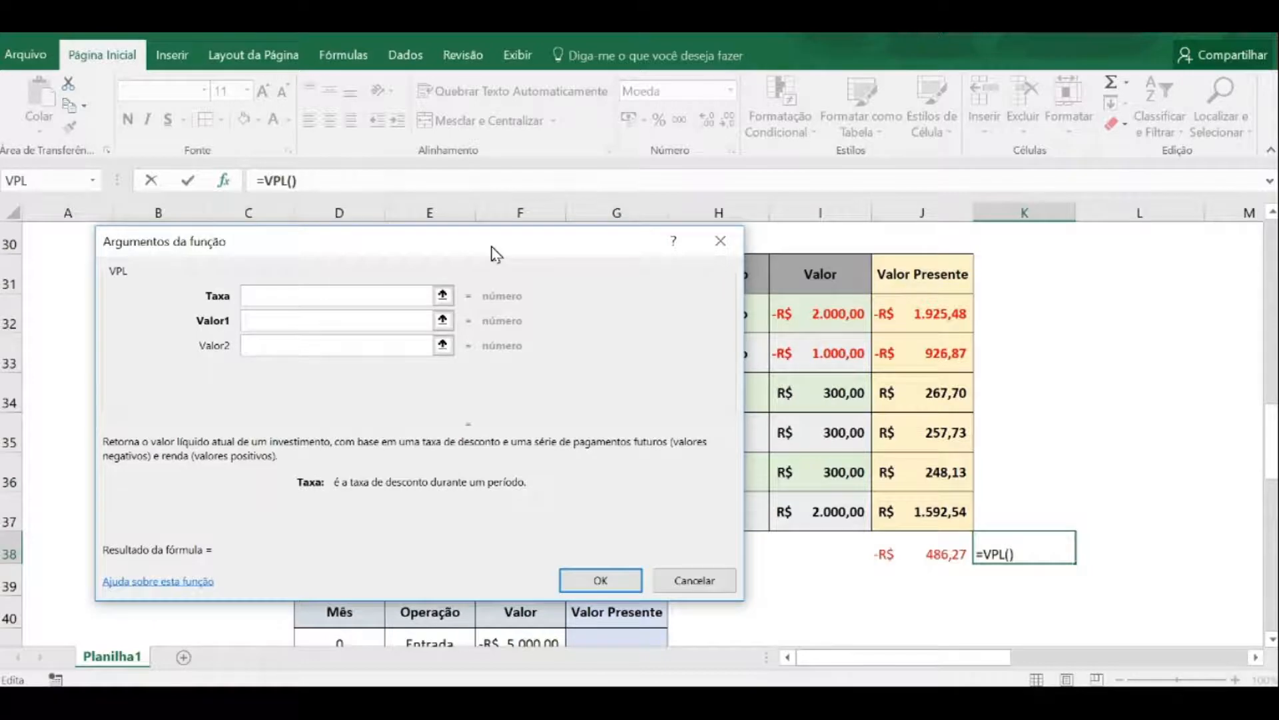
drag(496, 253, 517, 306)
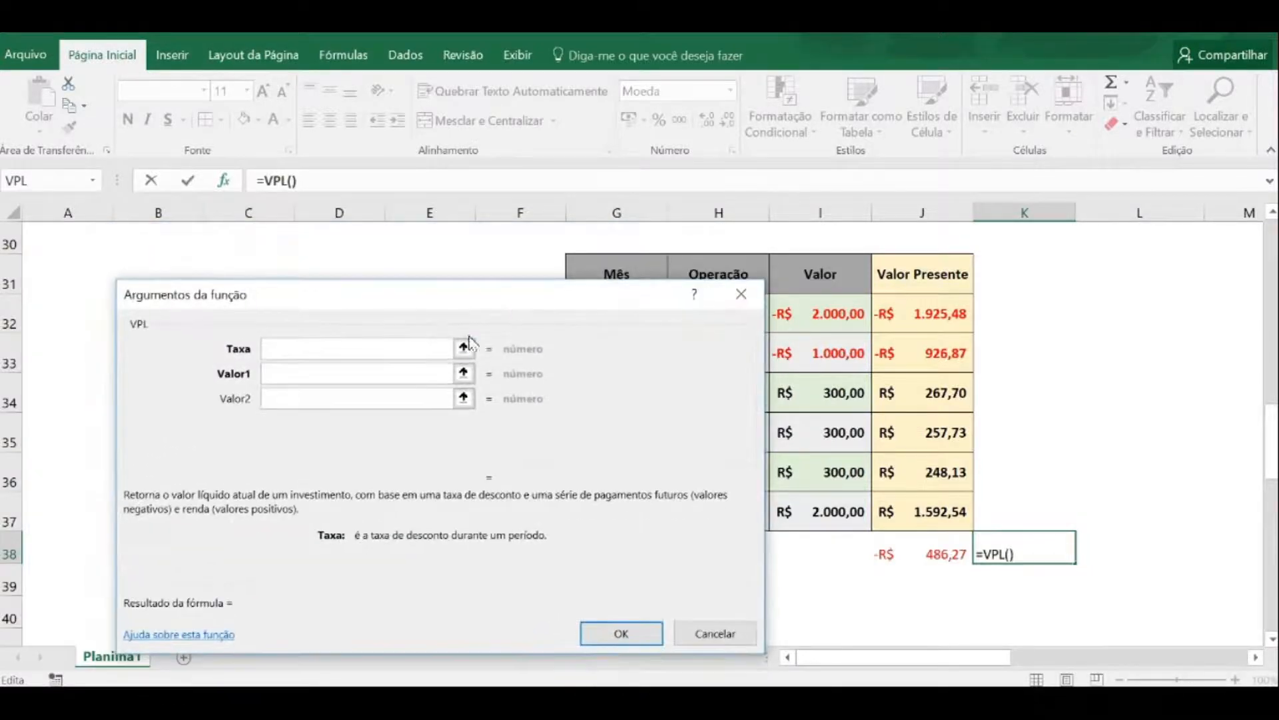
text(3,87%)
key(Tab)
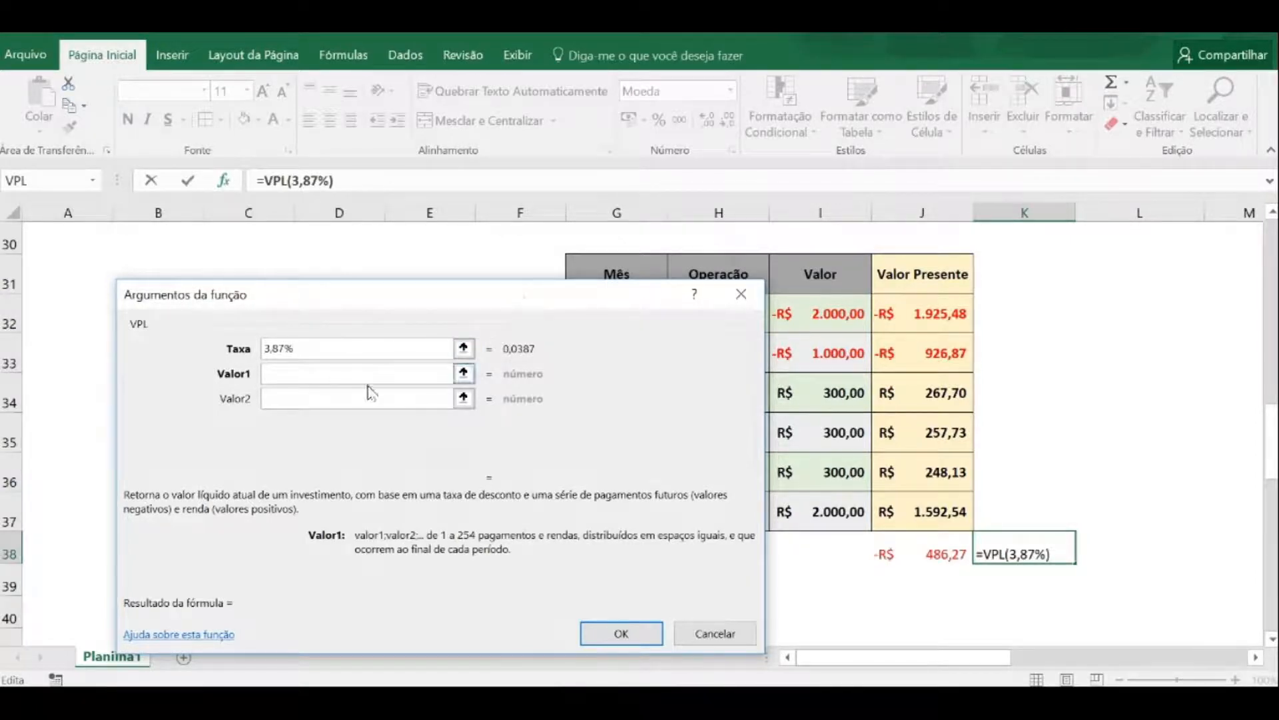
drag(471, 305, 431, 203)
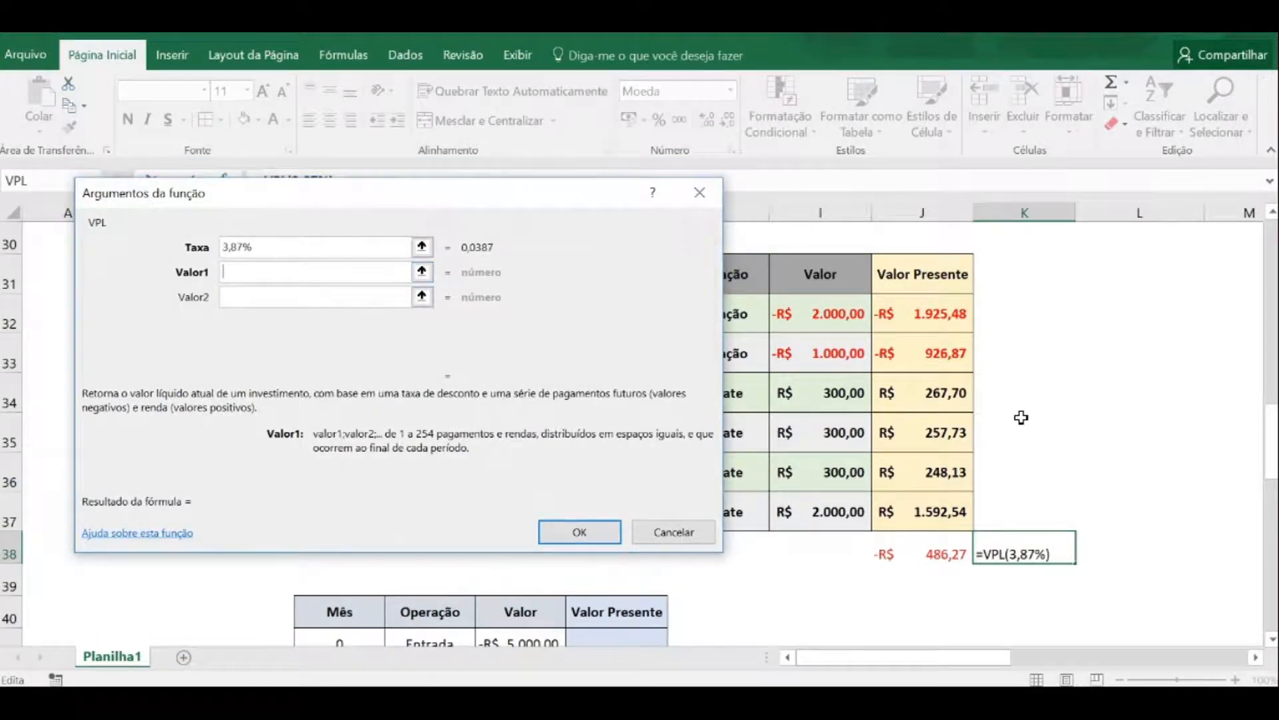
drag(540, 197, 504, 198)
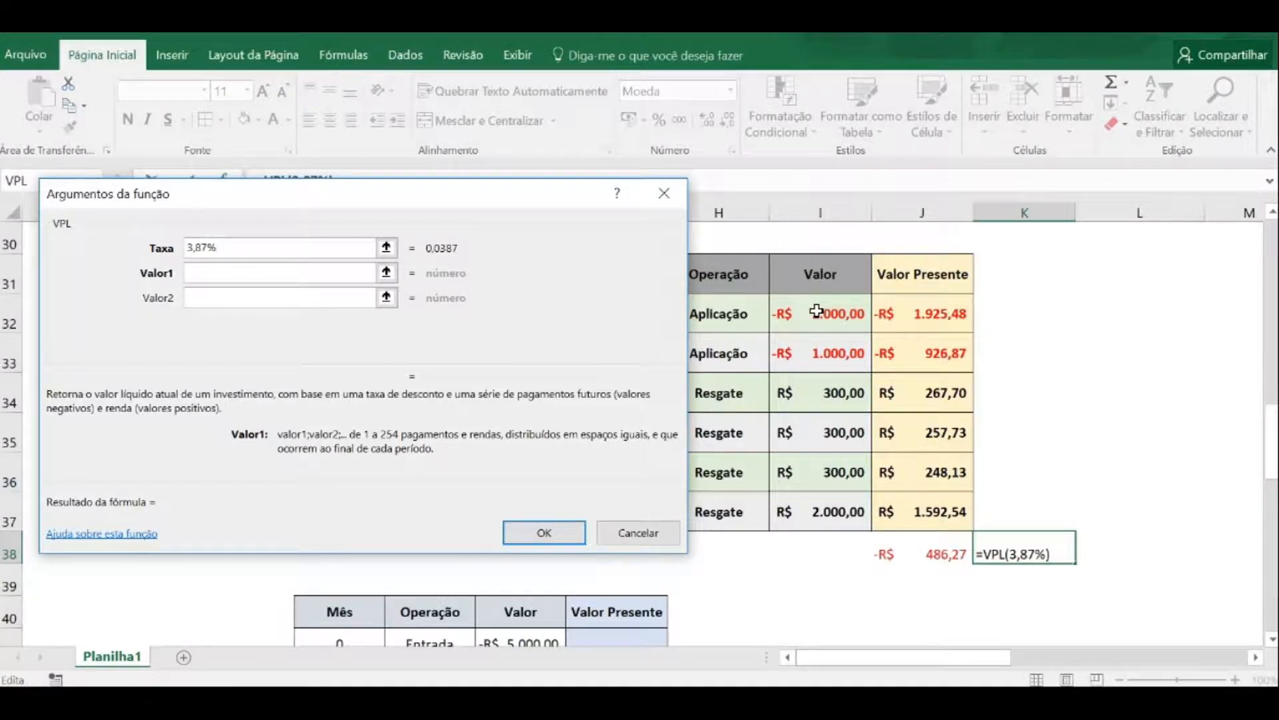
drag(816, 311, 829, 506)
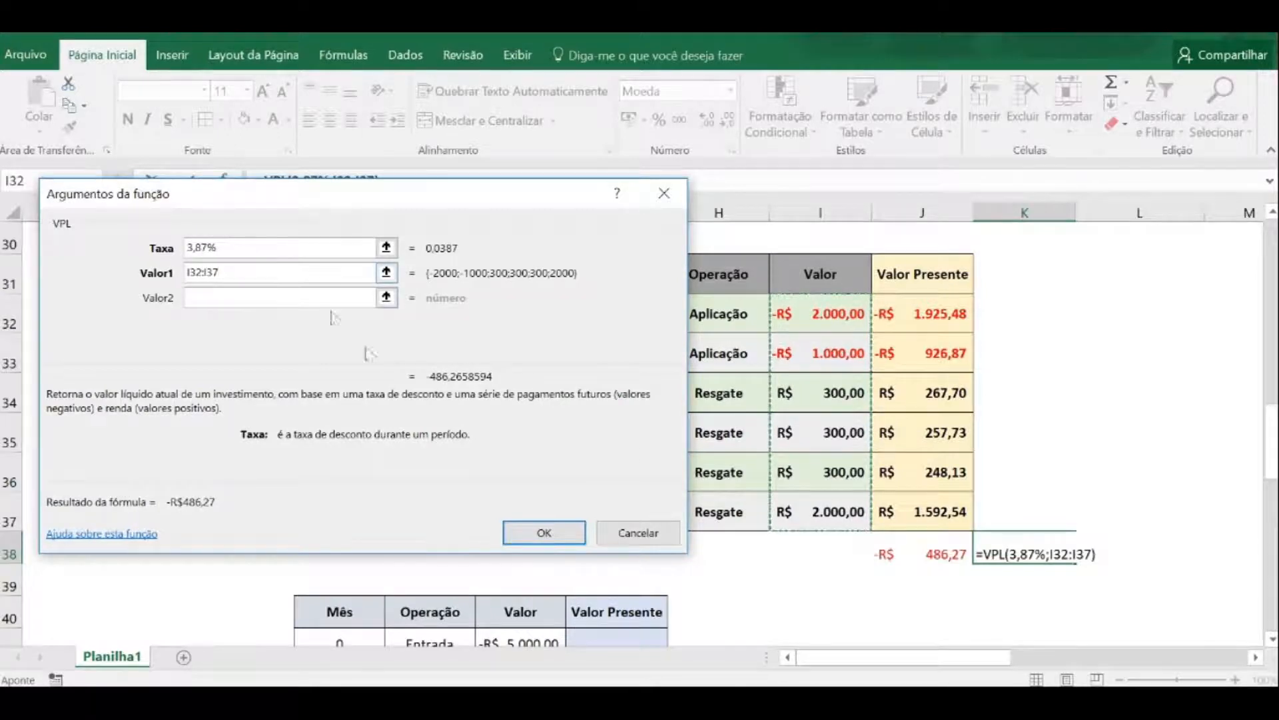
click(565, 541)
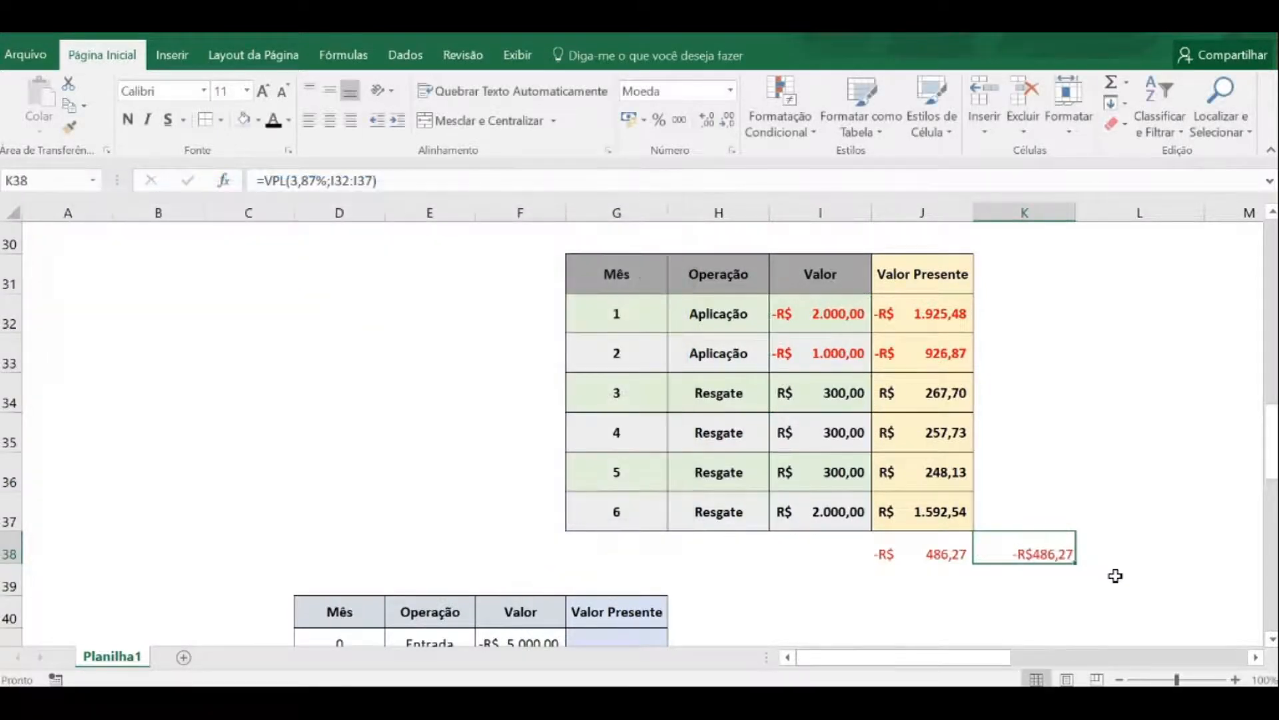
Compare the SOMA total in J38 with the VPL result in K38, and review the individual present value formulas.
click(1115, 579)
click(1123, 533)
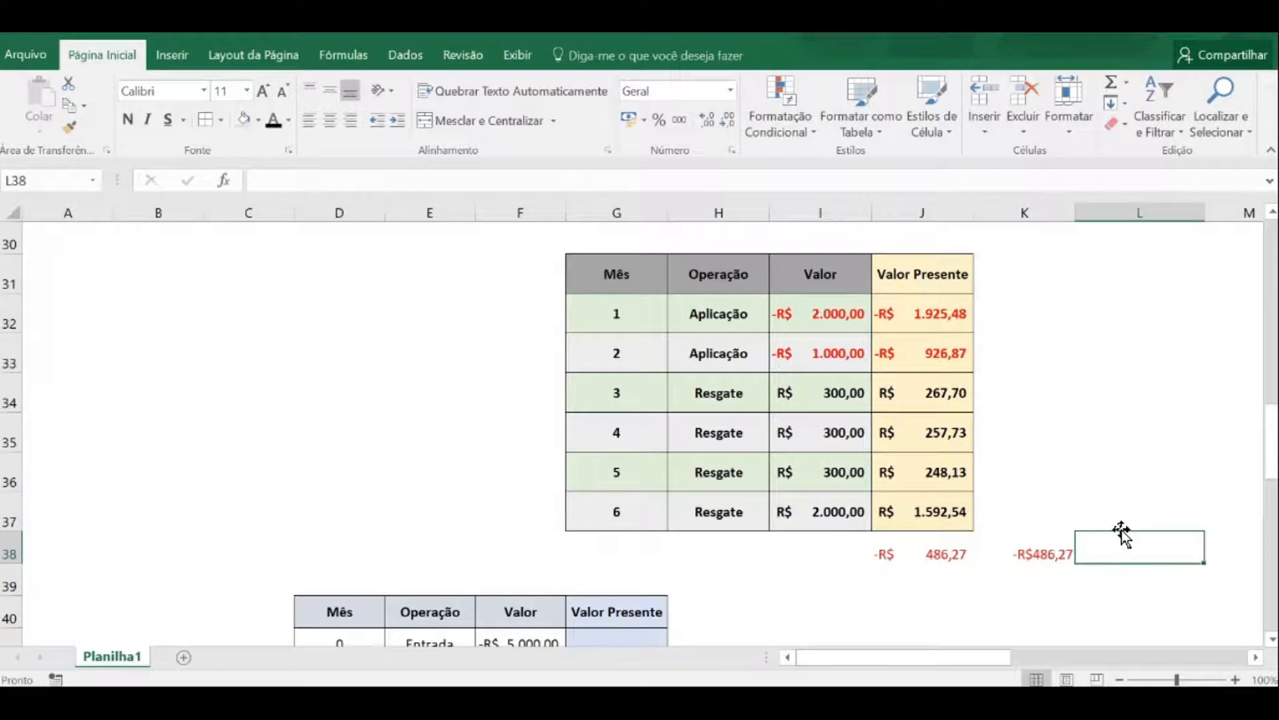
click(910, 554)
click(1002, 547)
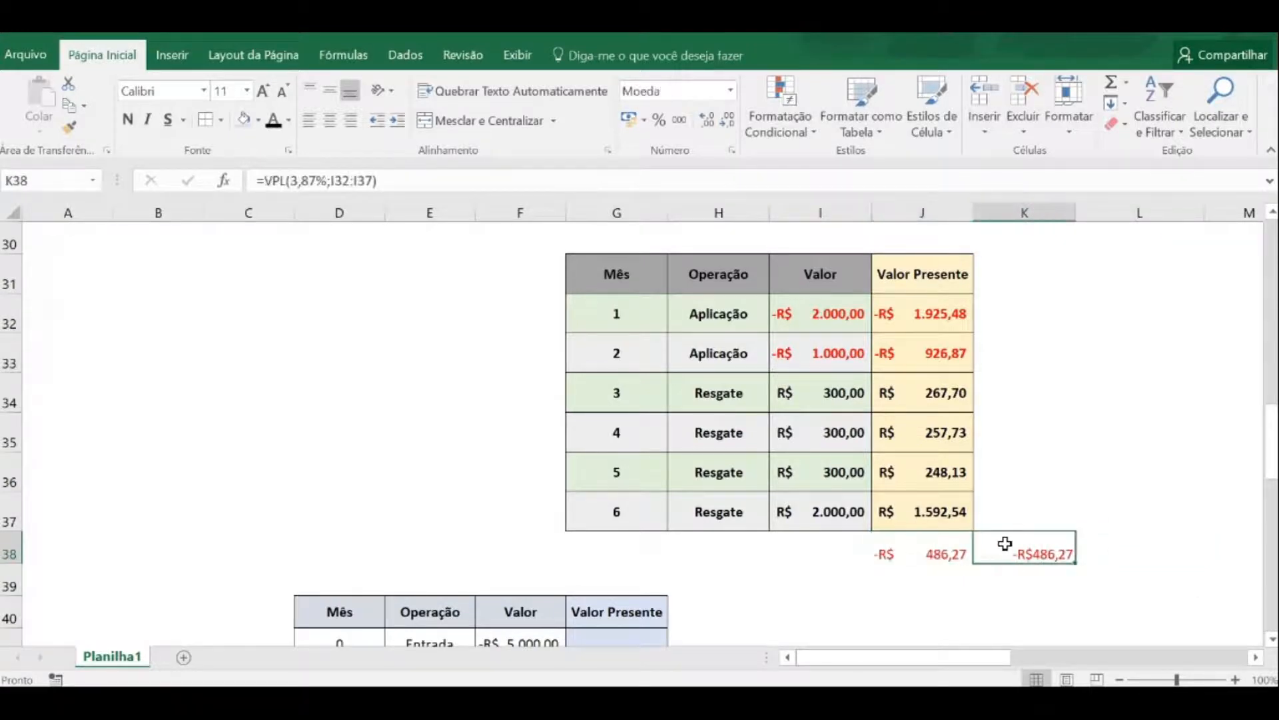
click(1048, 481)
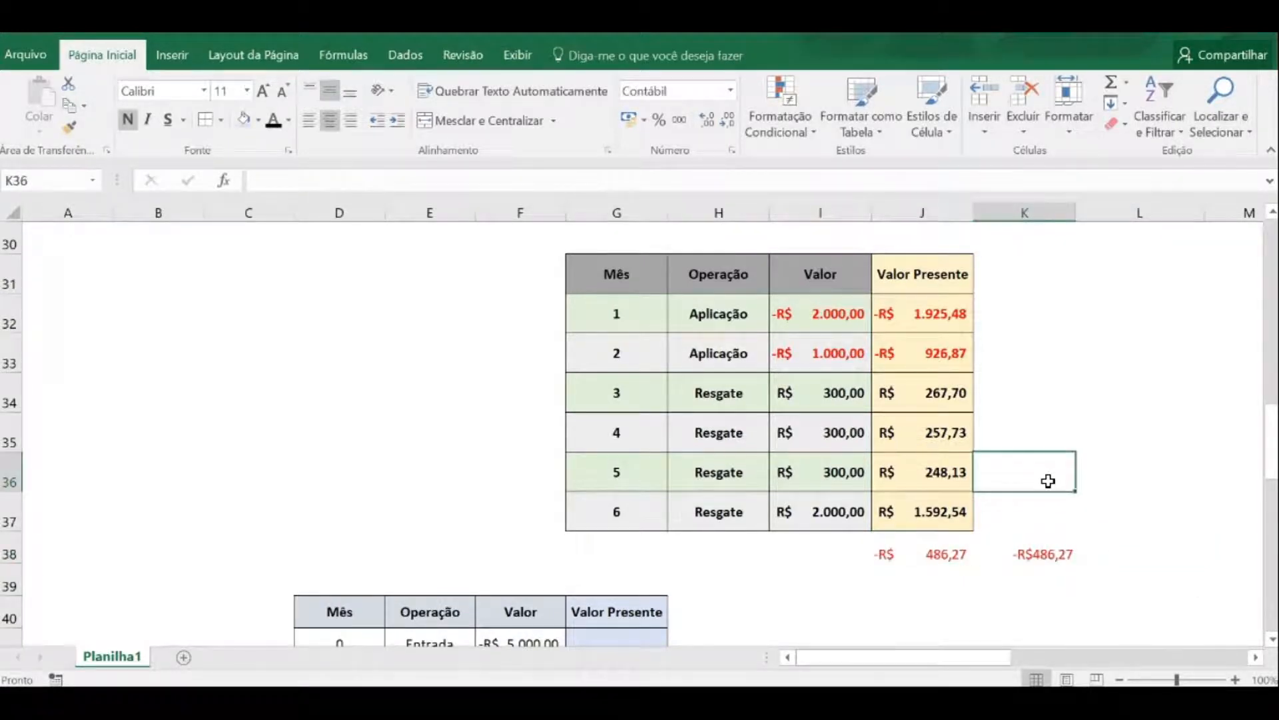
click(904, 318)
click(913, 353)
click(901, 394)
click(899, 430)
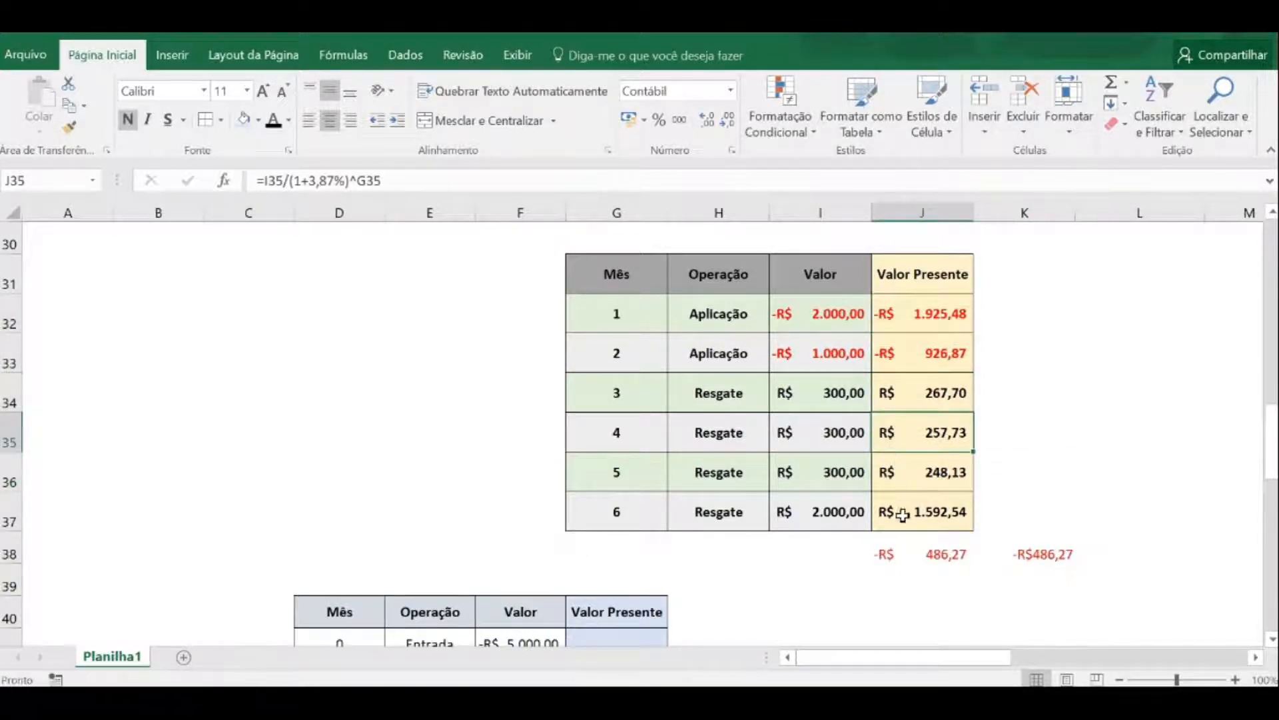
click(916, 552)
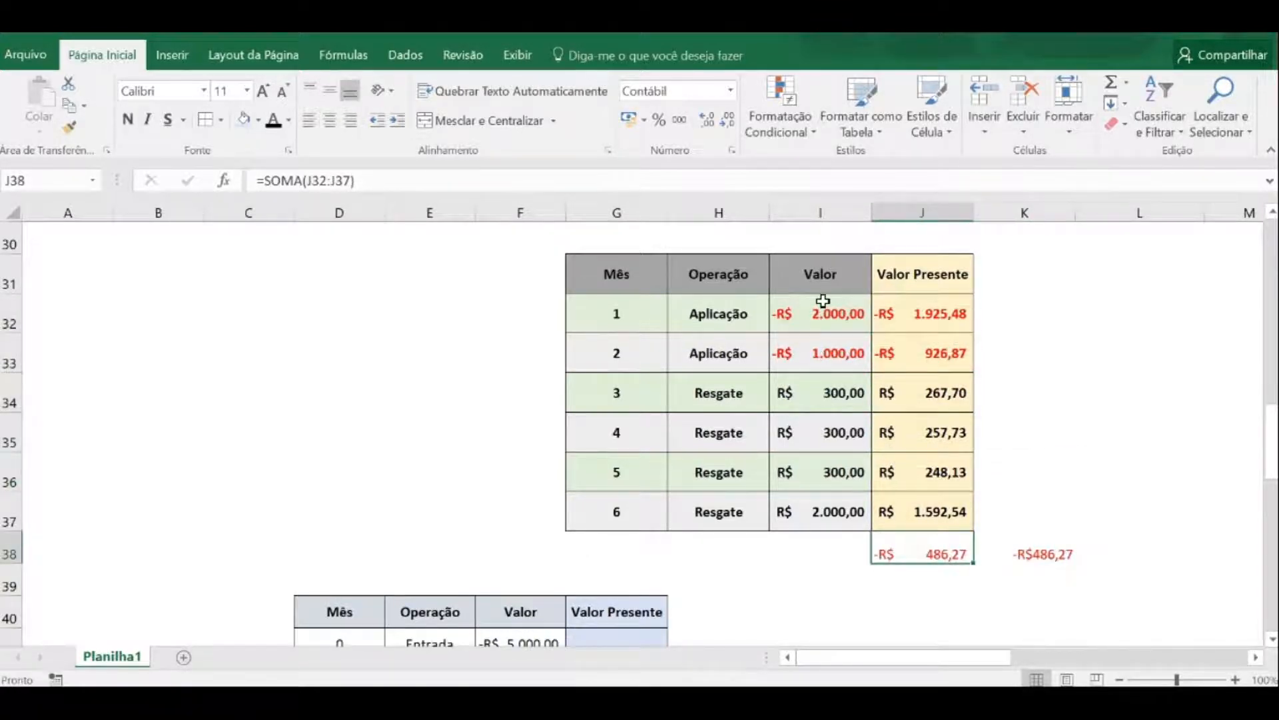
click(1064, 561)
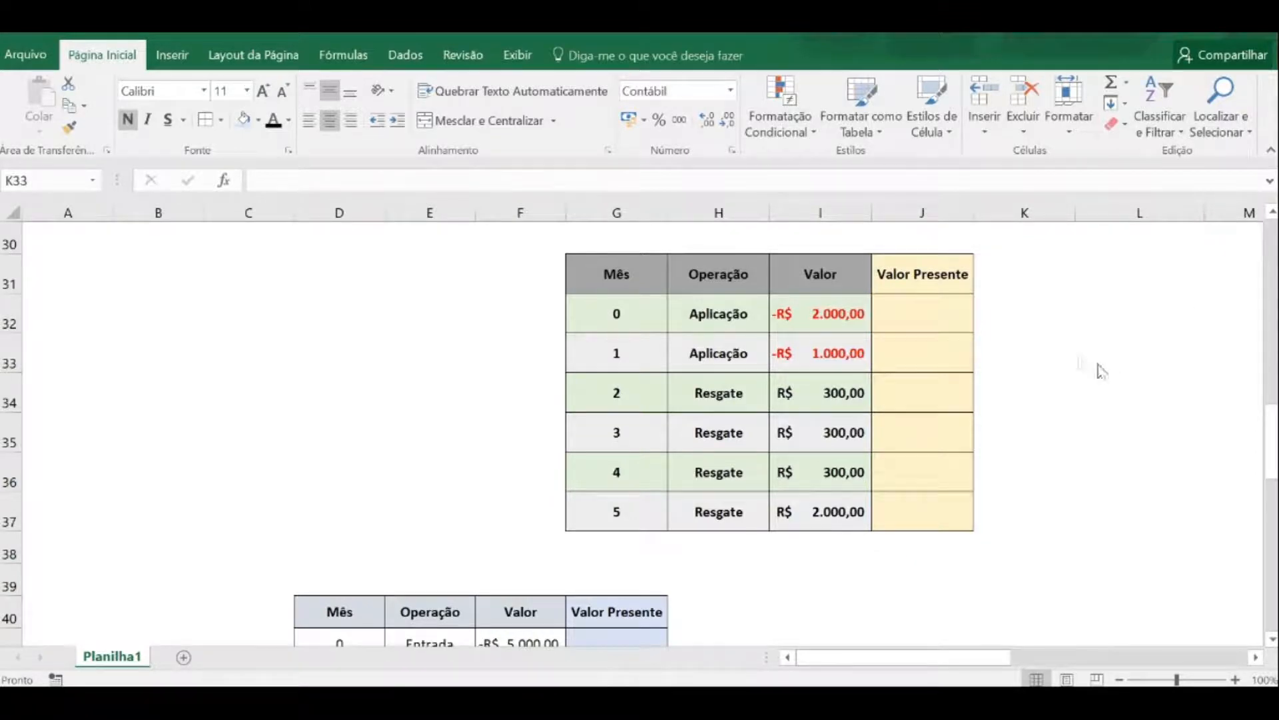
Enter =I32 in J32 so the month 0 Aplicação's present value equals its Valor.
click(632, 318)
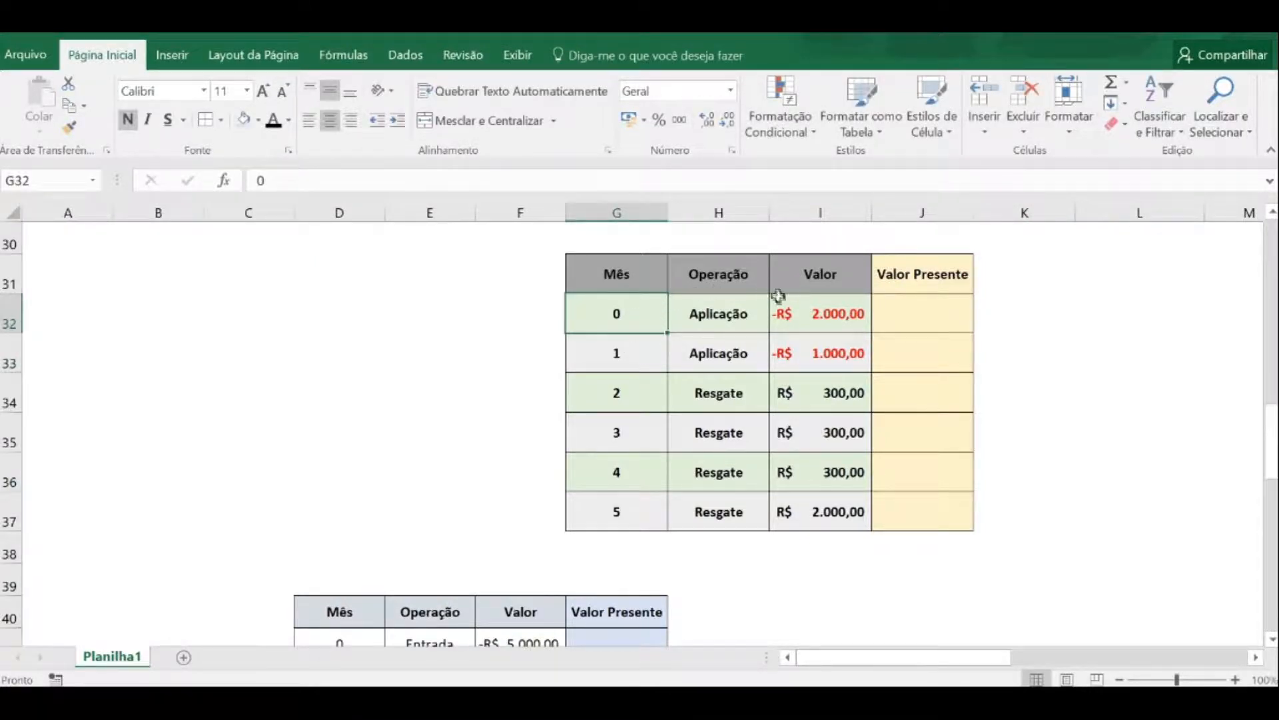
click(807, 322)
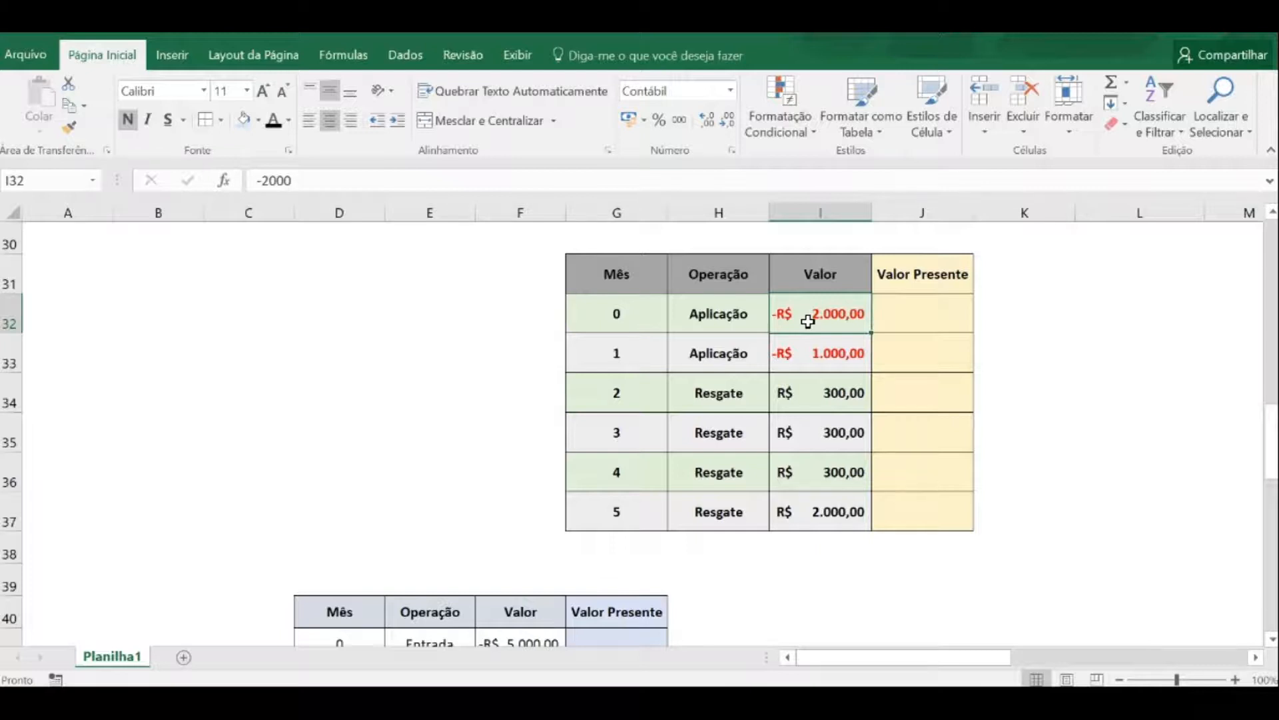
key(Right)
text(=)
click(808, 321)
key(Return)
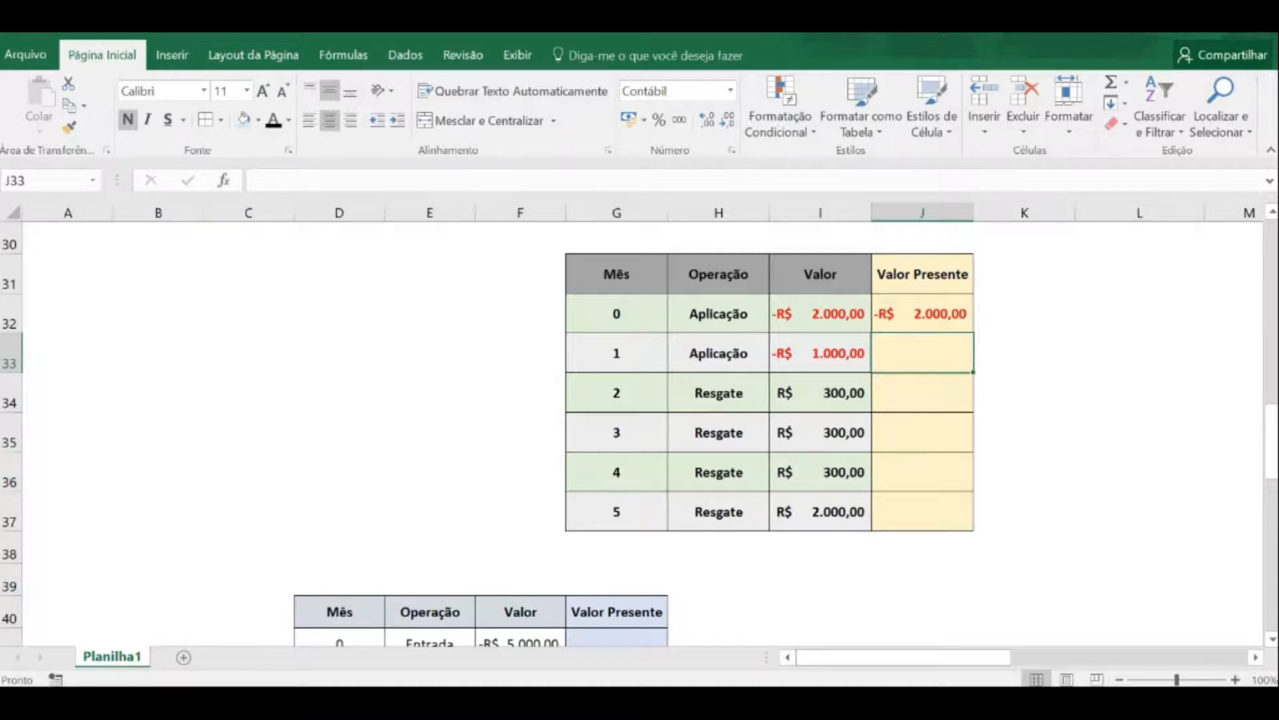
Examine the months, operations and Valor amounts in rows 33 and 34 against the month 0 Aplicação.
key(Left)
key(Left)
key(Left)
key(Right)
key(Right)
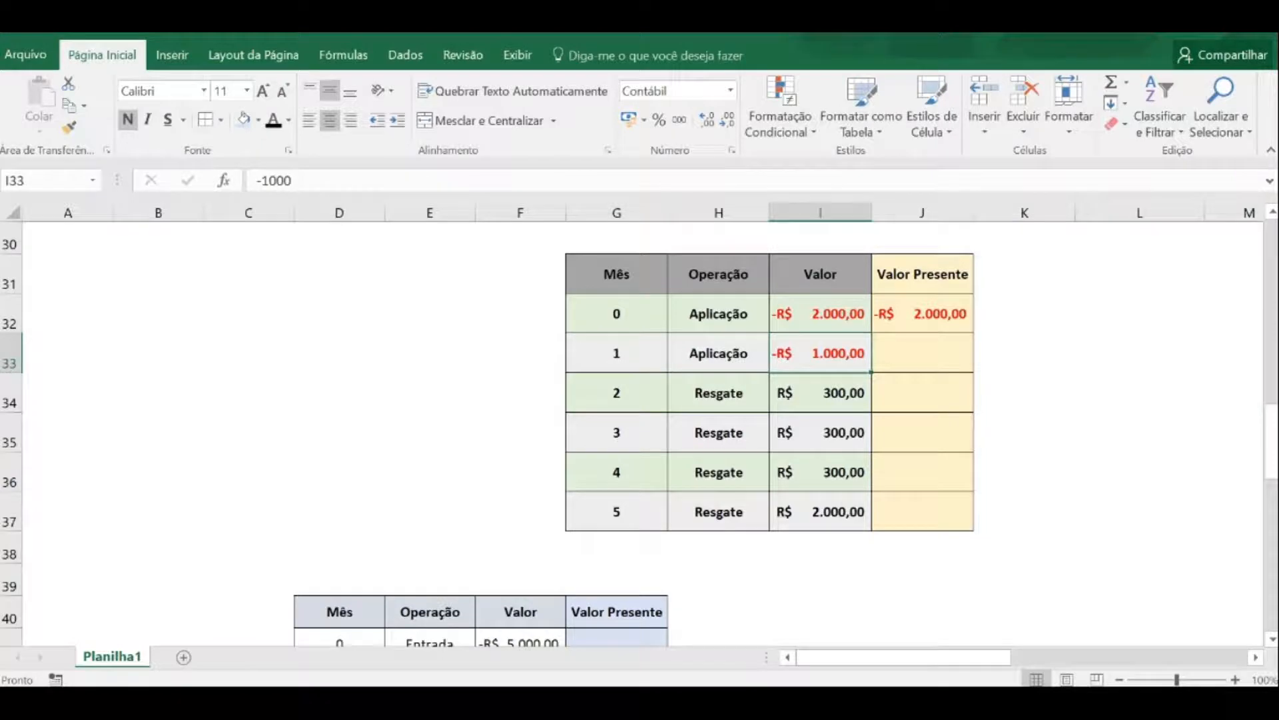
key(Left)
key(Left)
key(Right)
key(Right)
key(Down)
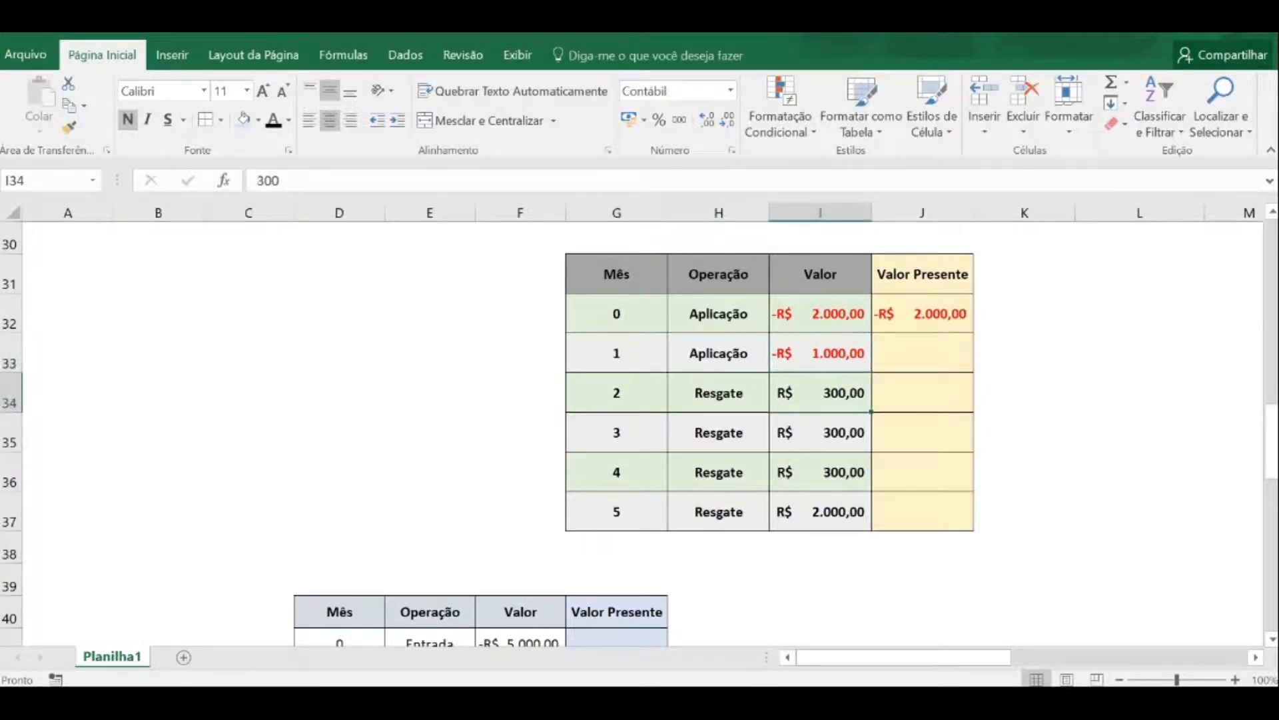
key(Left)
key(Left)
key(Right)
key(Right)
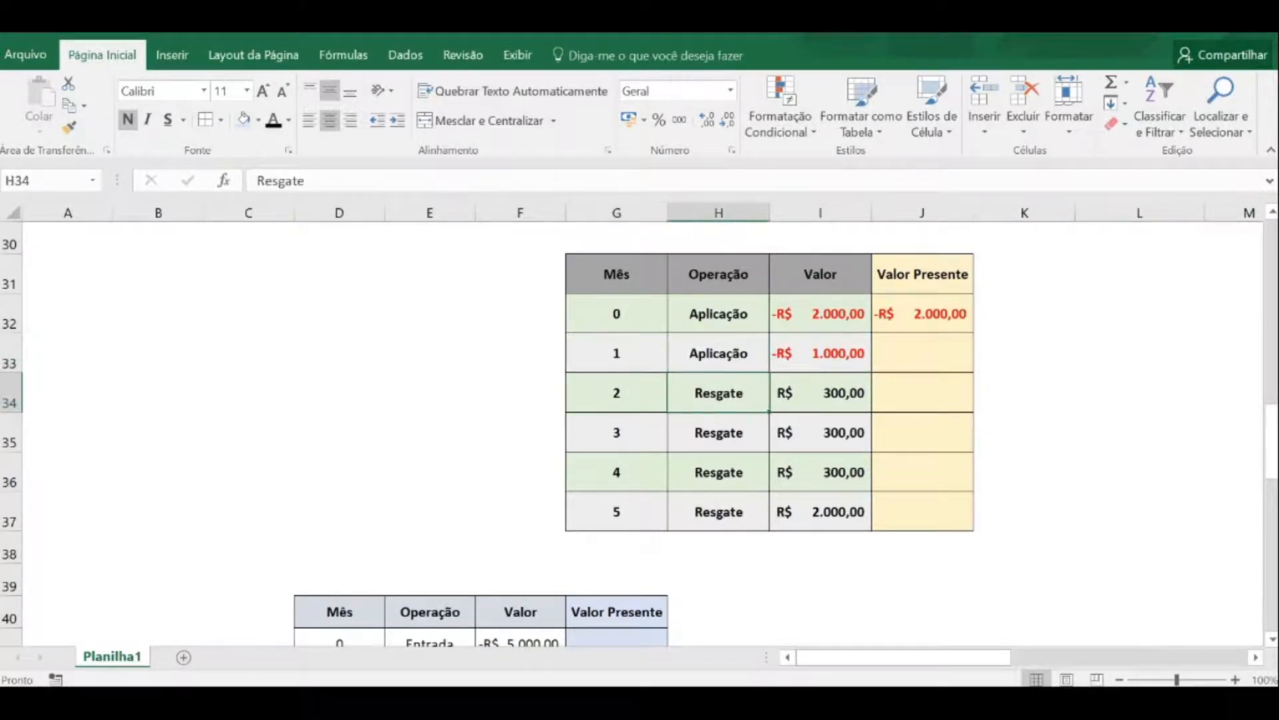
key(Up)
key(Up)
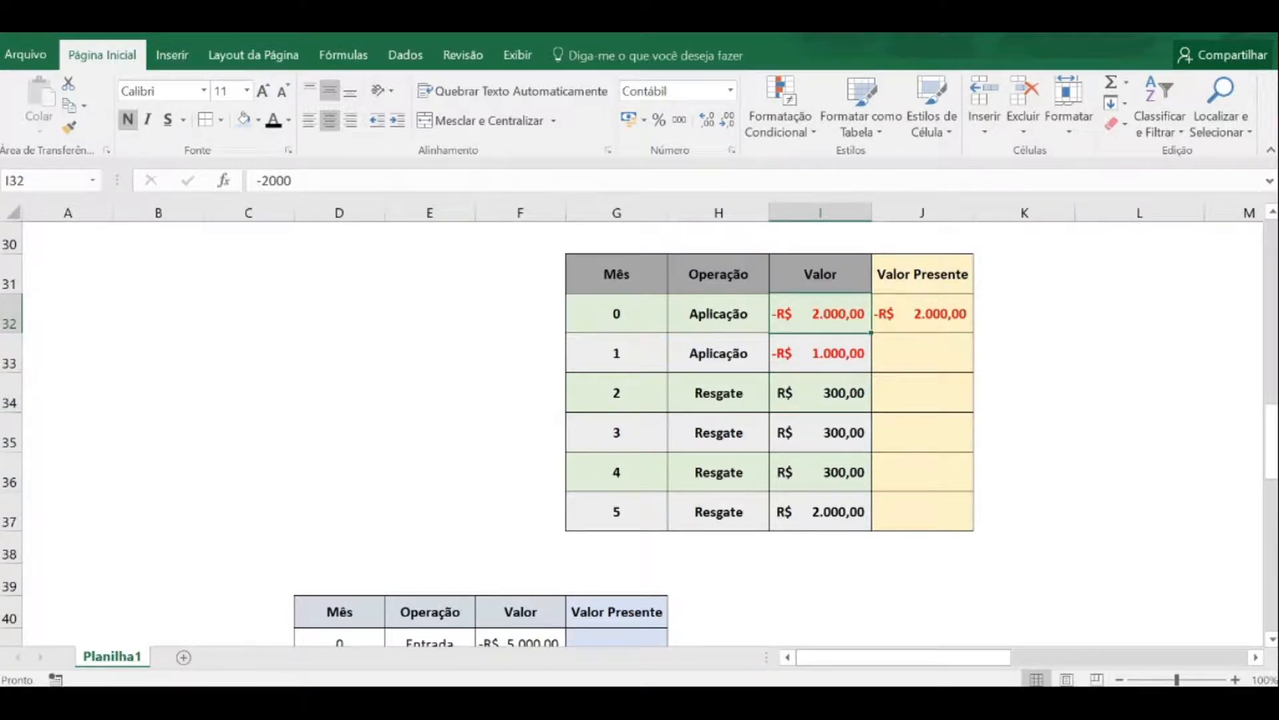
Enter =I33/(1+3,87%)^G33 as the month 1 present value in J33 and fill it down through J37.
key(Down)
key(Right)
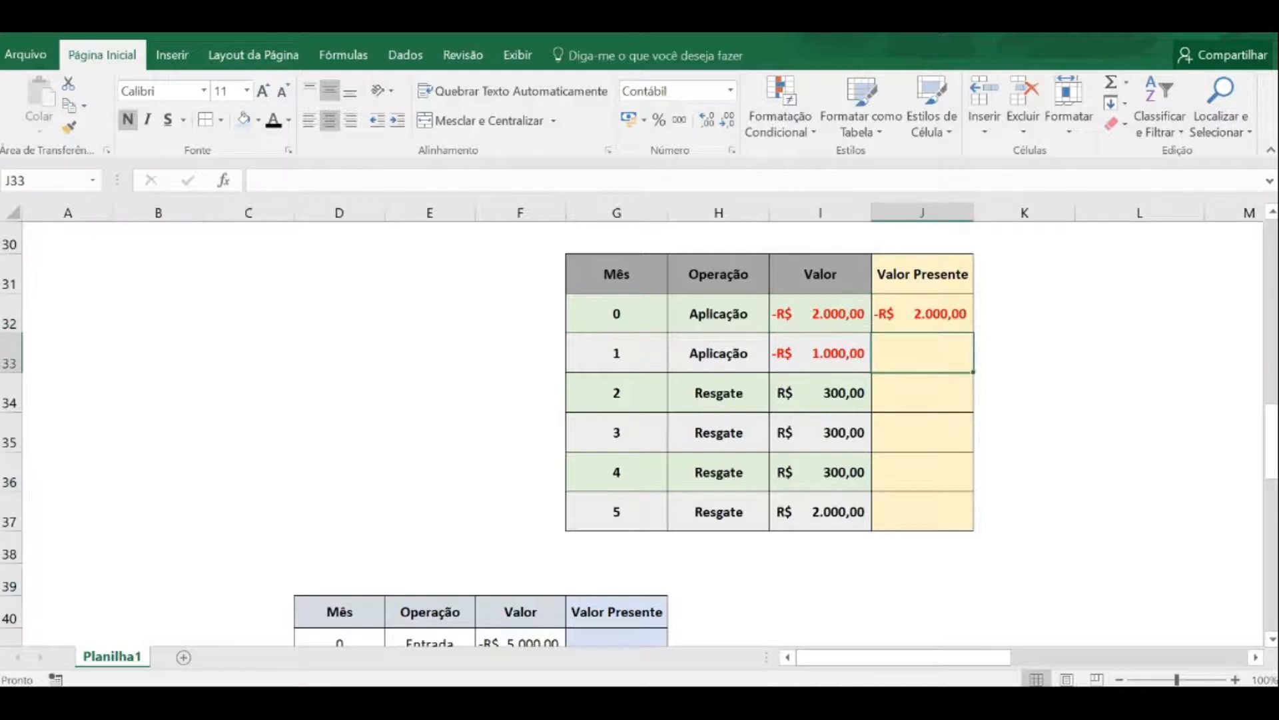
text(=)
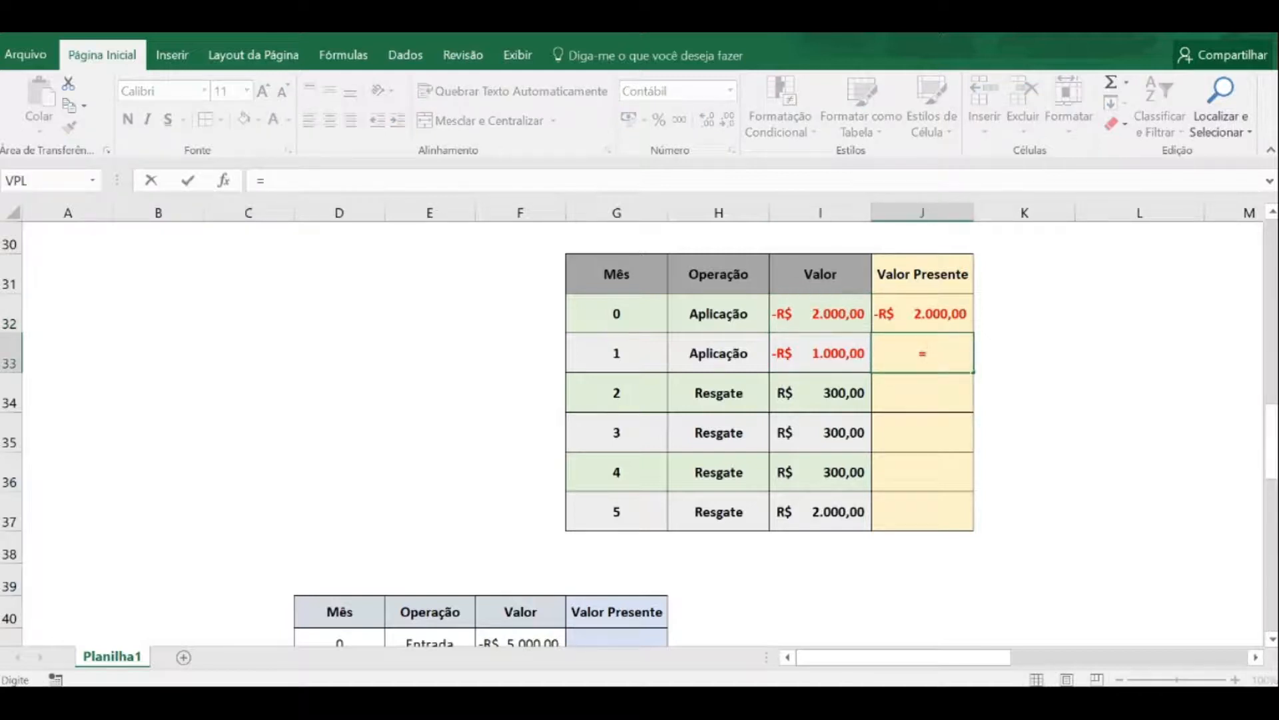
key(Left)
text(/)
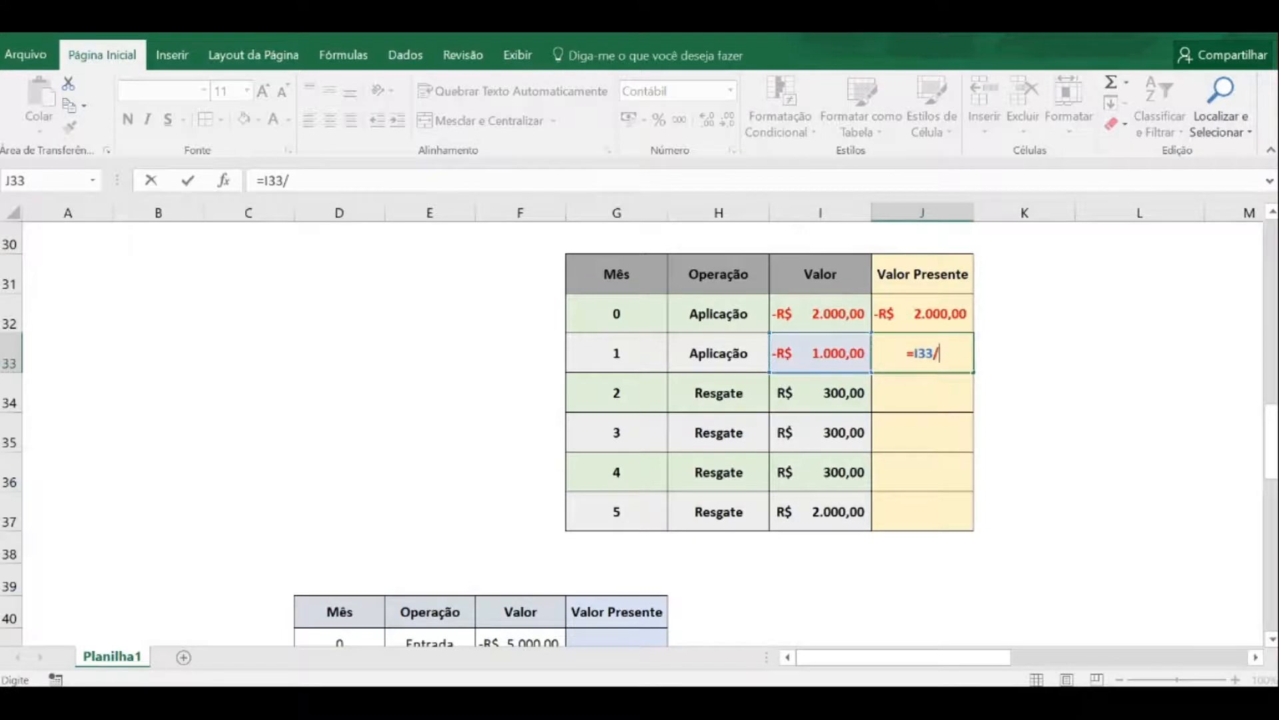
text((1+3,87%))
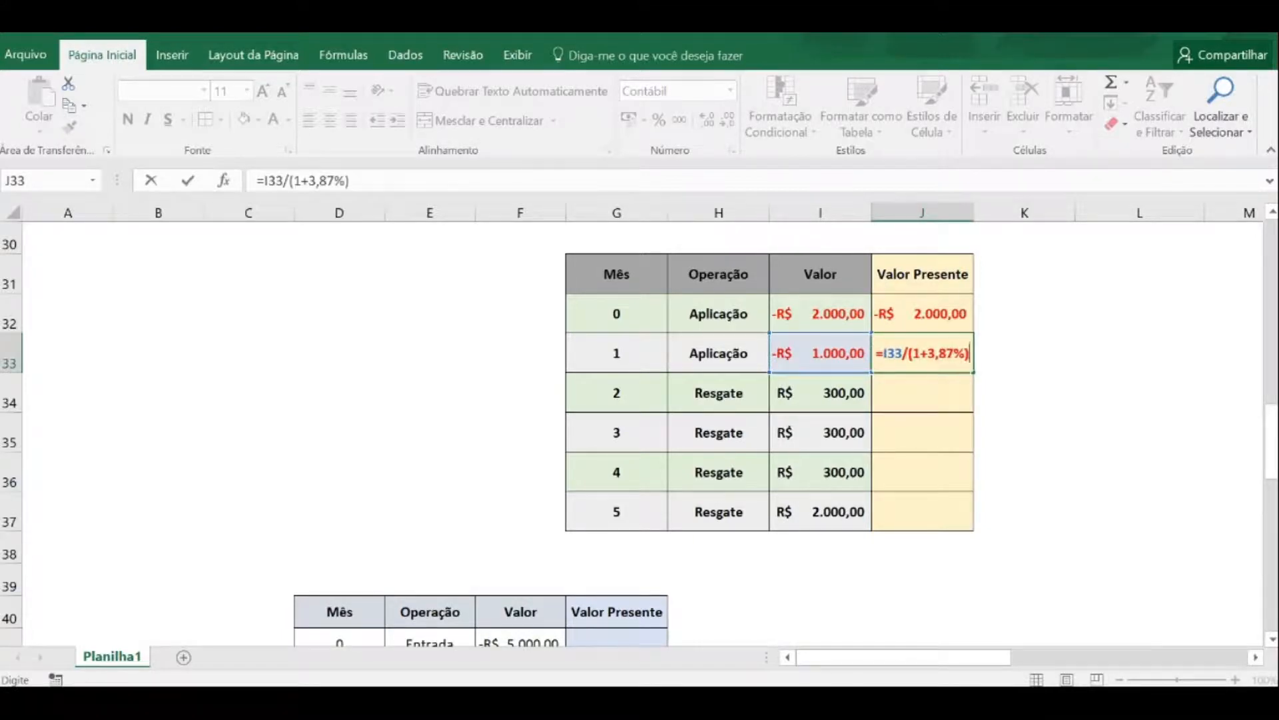
text(^)
key(Left)
key(Left)
key(Left)
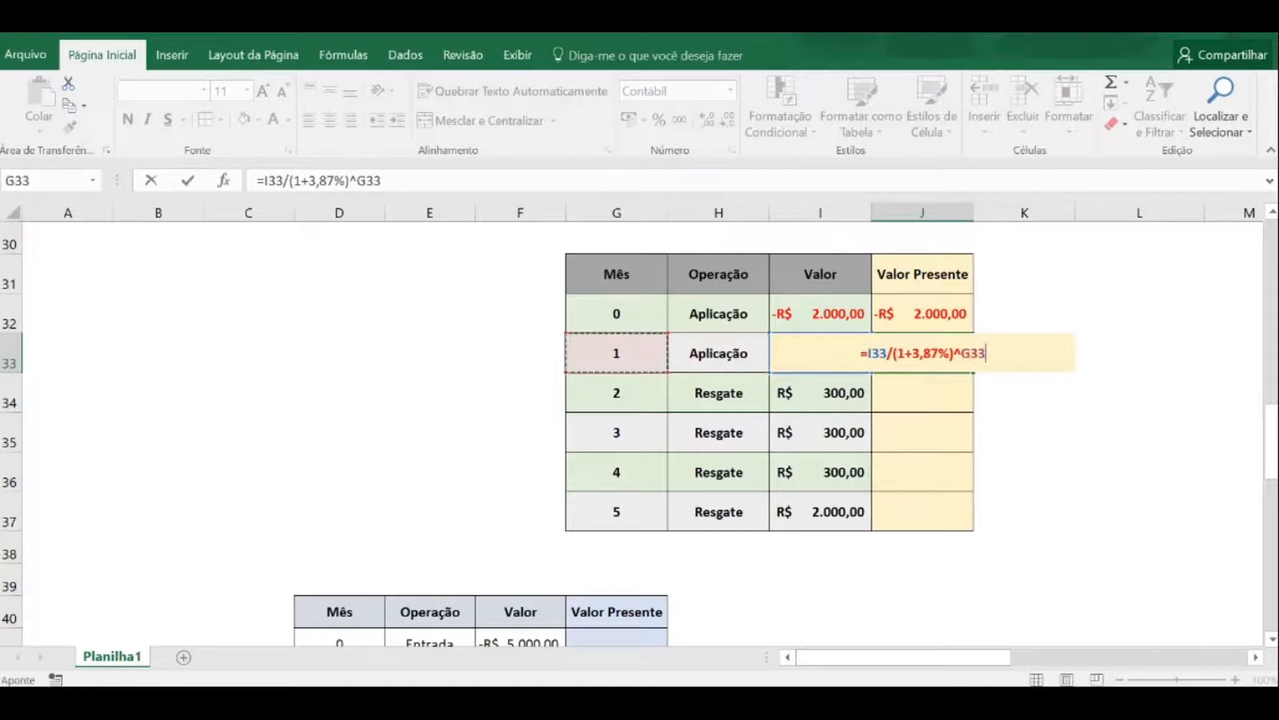
key(Return)
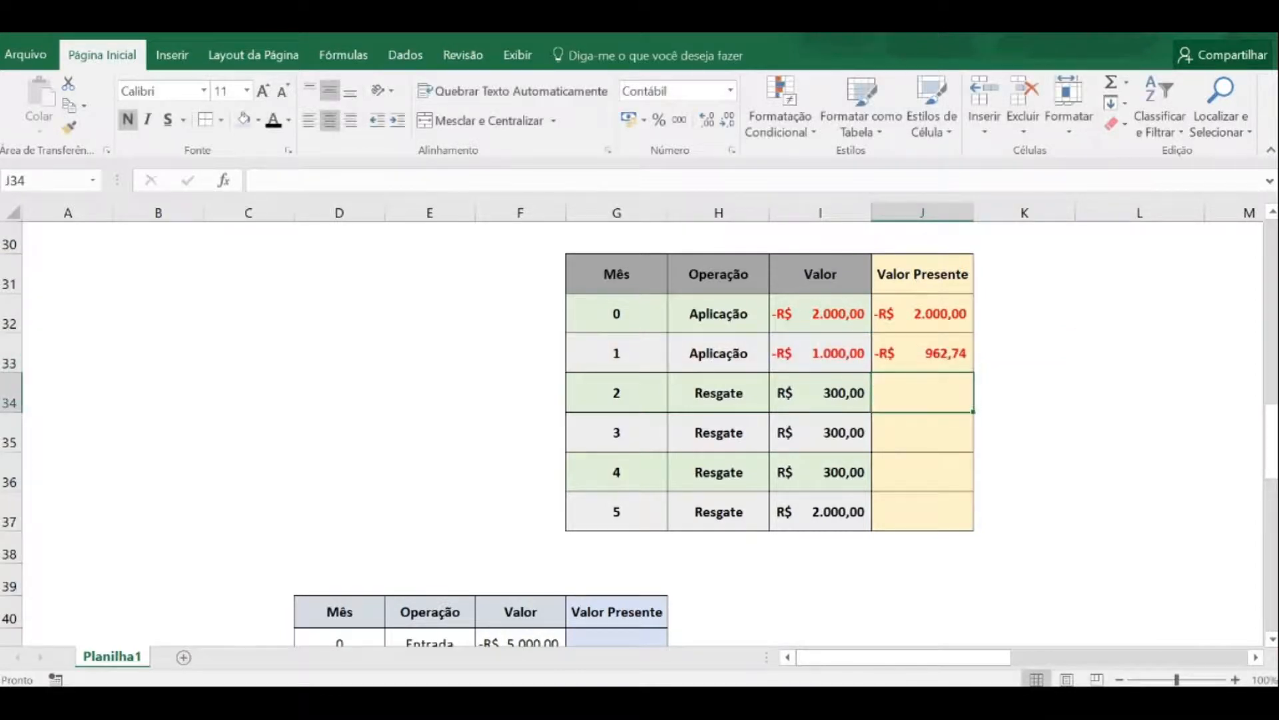
click(923, 353)
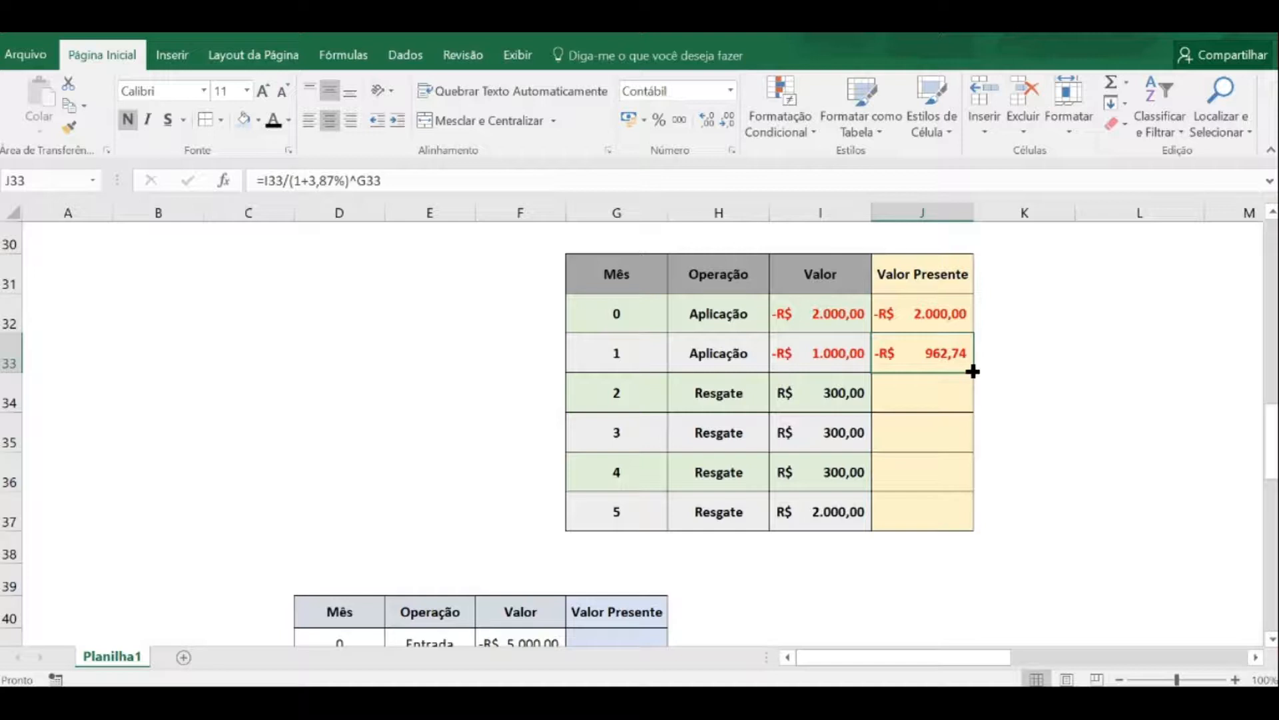
drag(972, 371, 973, 523)
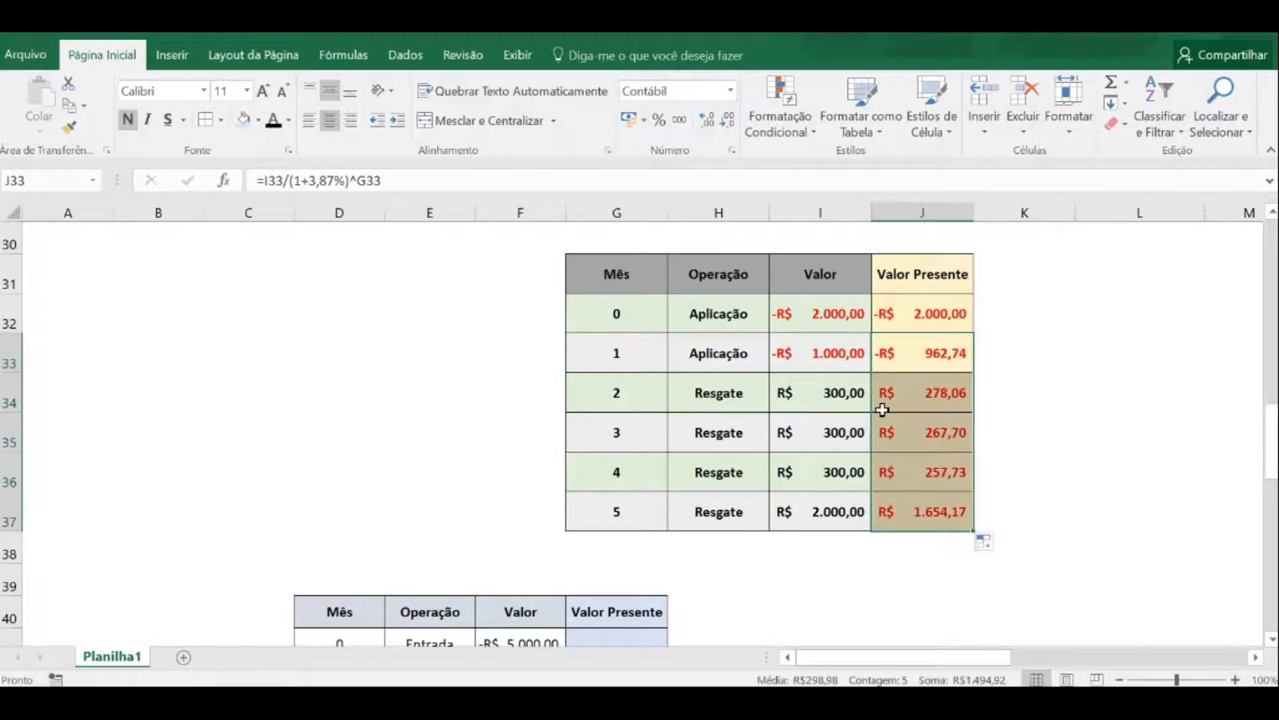
Change the font colour of the month 2 to 5 present values in J34:J37 from red to black.
click(928, 396)
drag(927, 396, 923, 513)
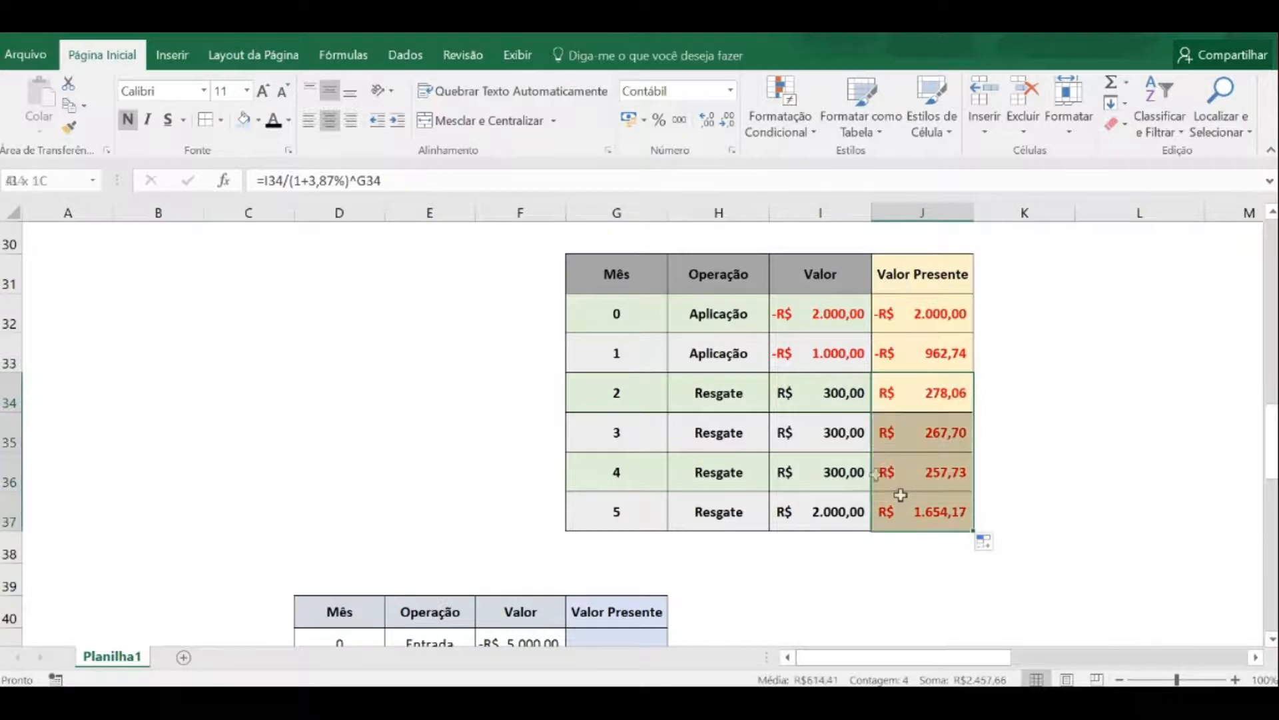
click(274, 120)
click(1001, 394)
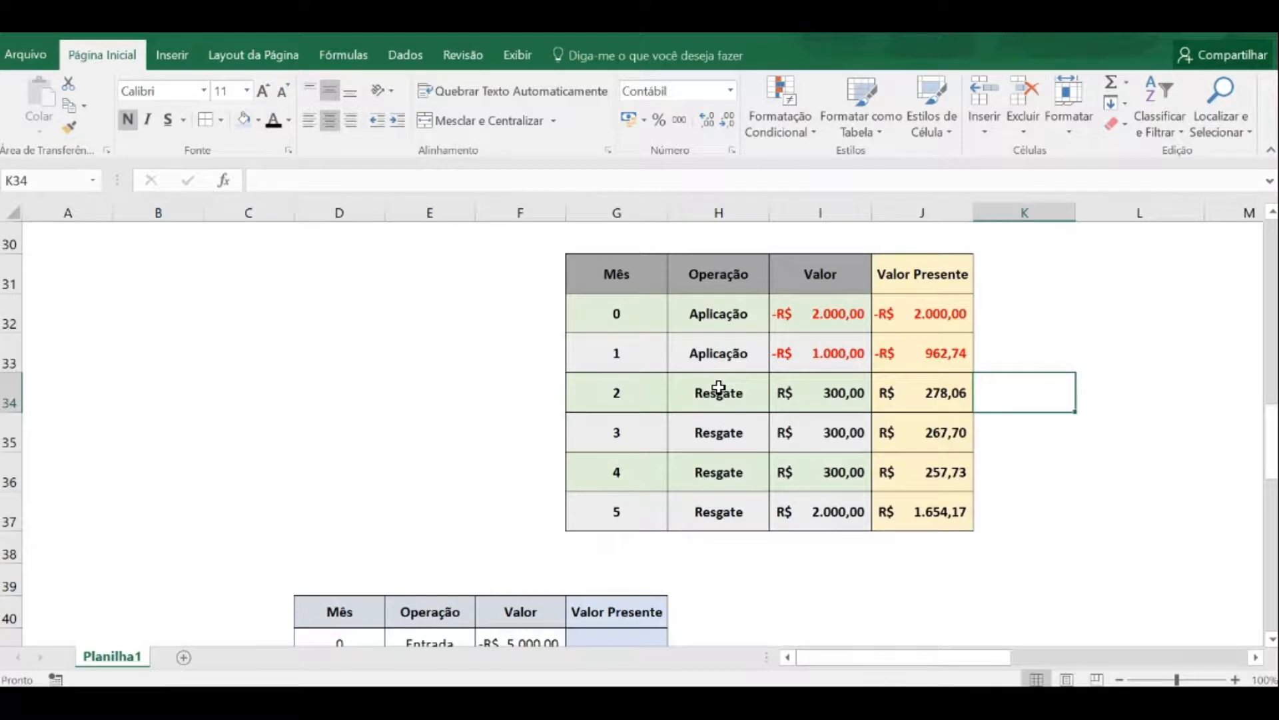
Total the present values J32:J37 with a SOMA formula in J38.
click(964, 552)
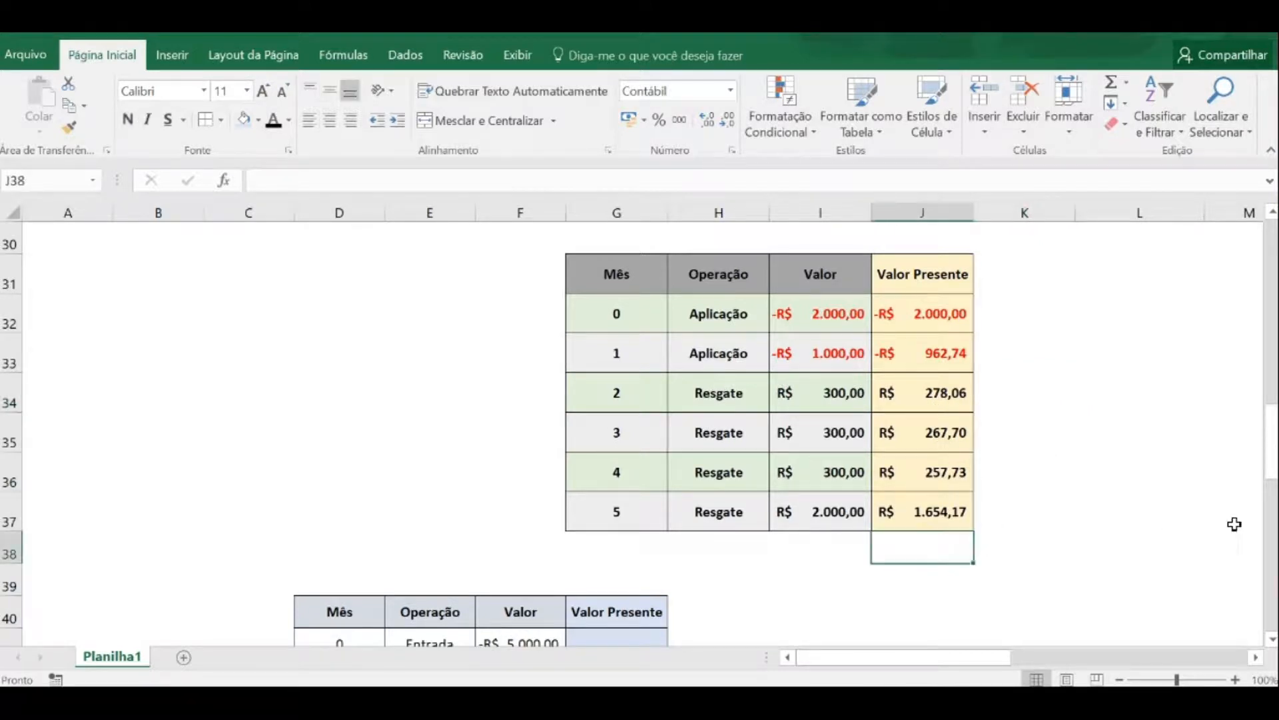
text(=soma)
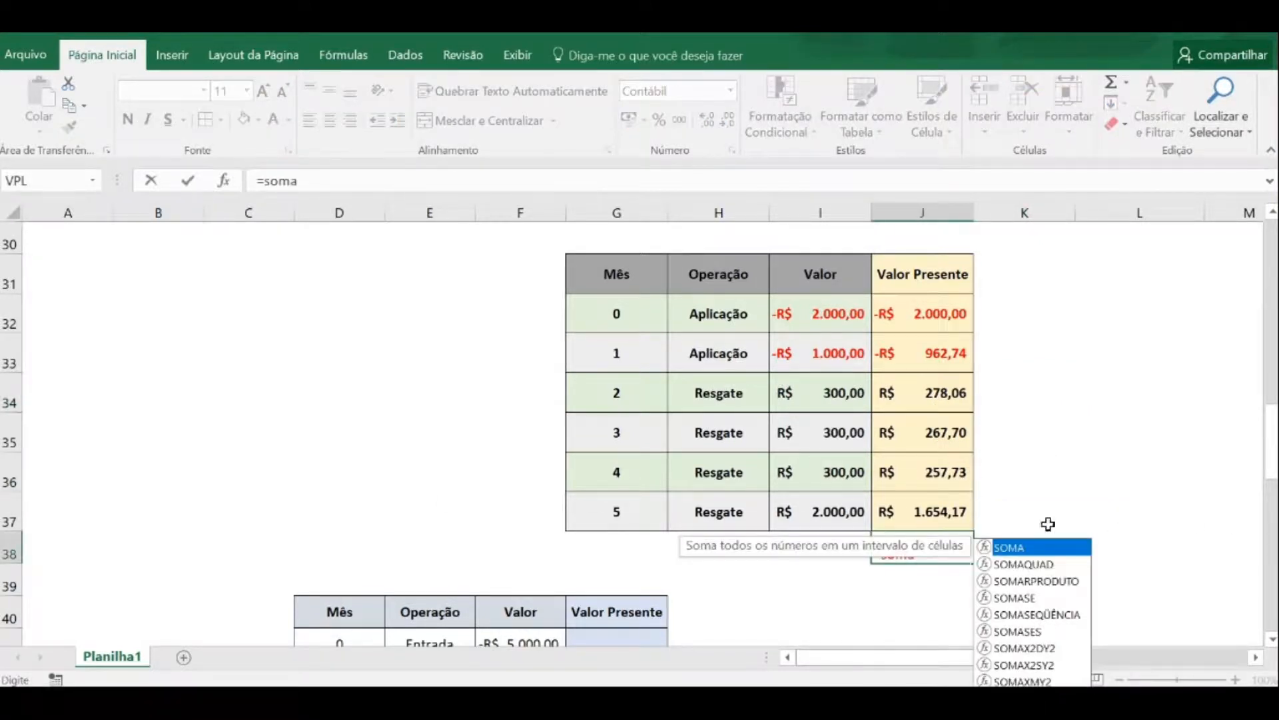
double_click(1009, 547)
drag(926, 316, 936, 506)
key(Return)
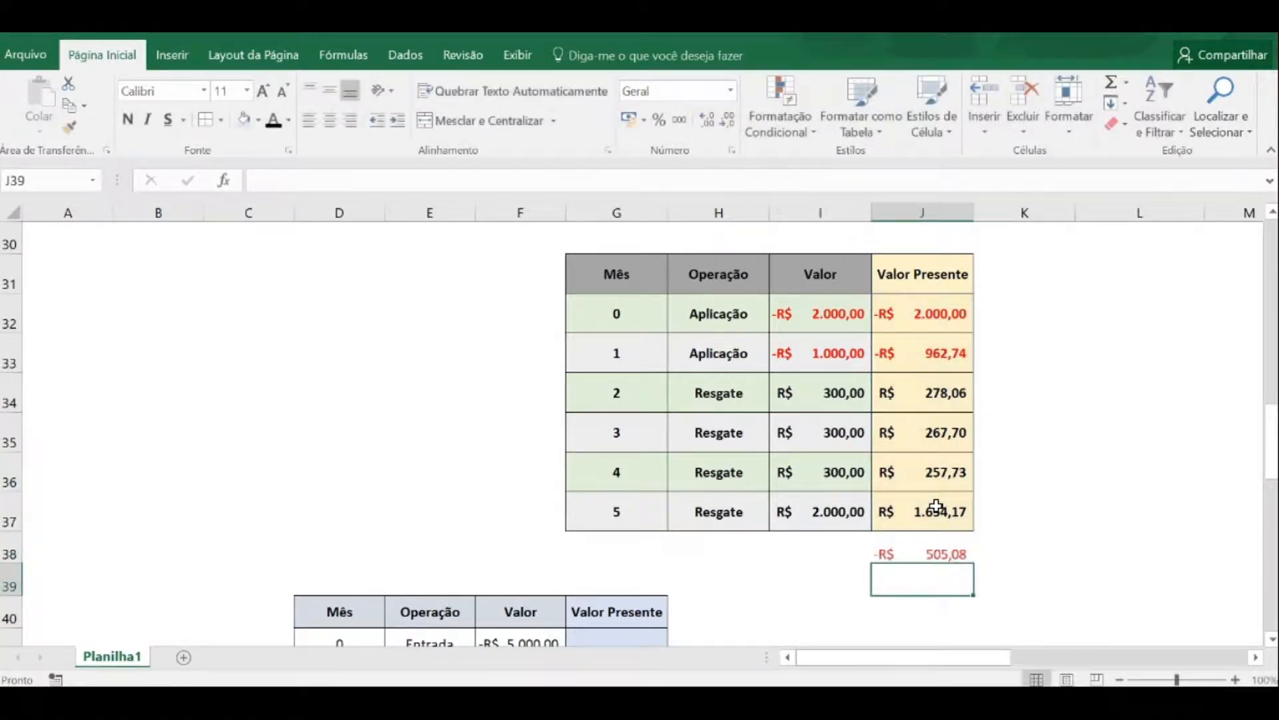
click(901, 555)
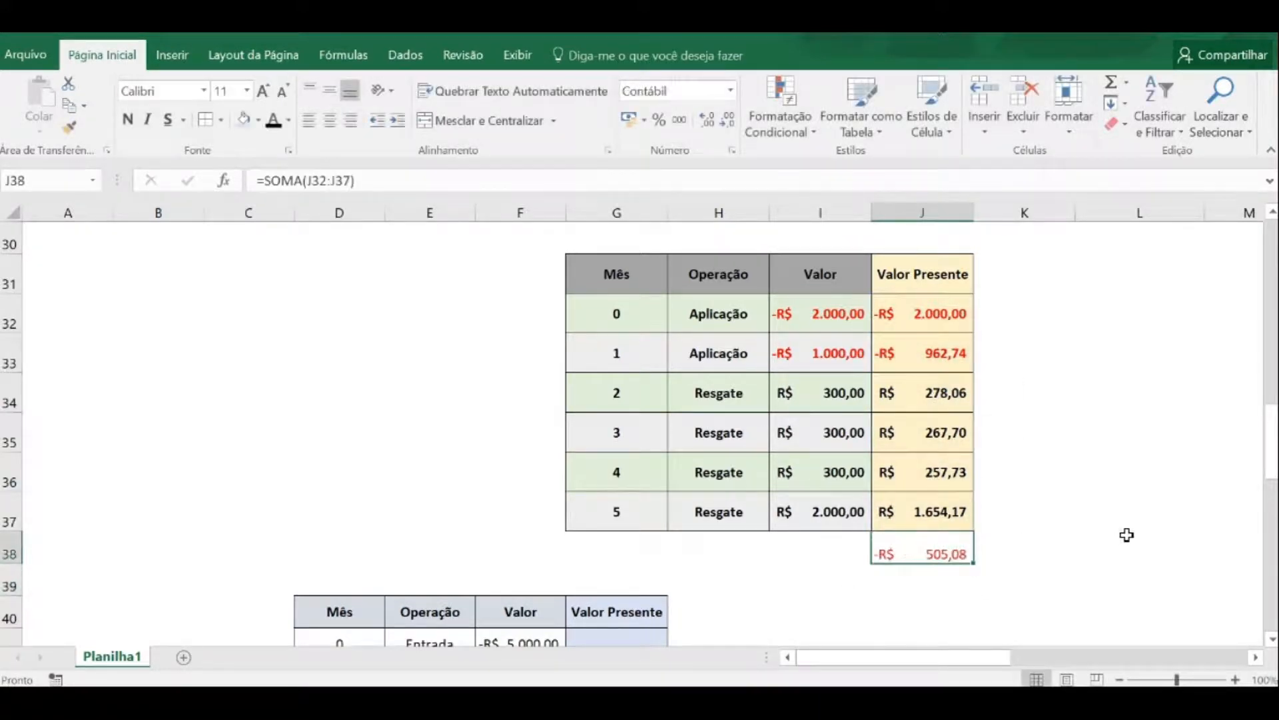
Begin a VPL function in K38 through its arguments dialog and set Taxa to 3,87%.
click(1010, 540)
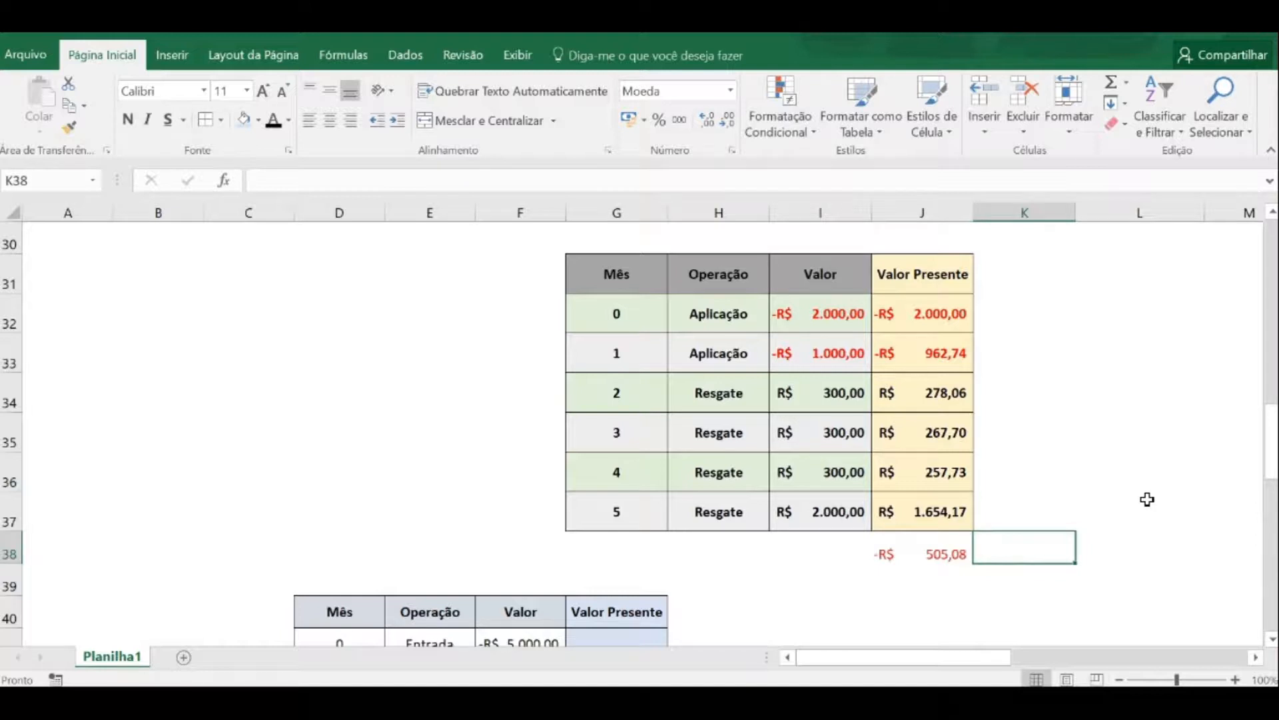
click(647, 327)
click(662, 361)
click(1024, 548)
text(=vpl)
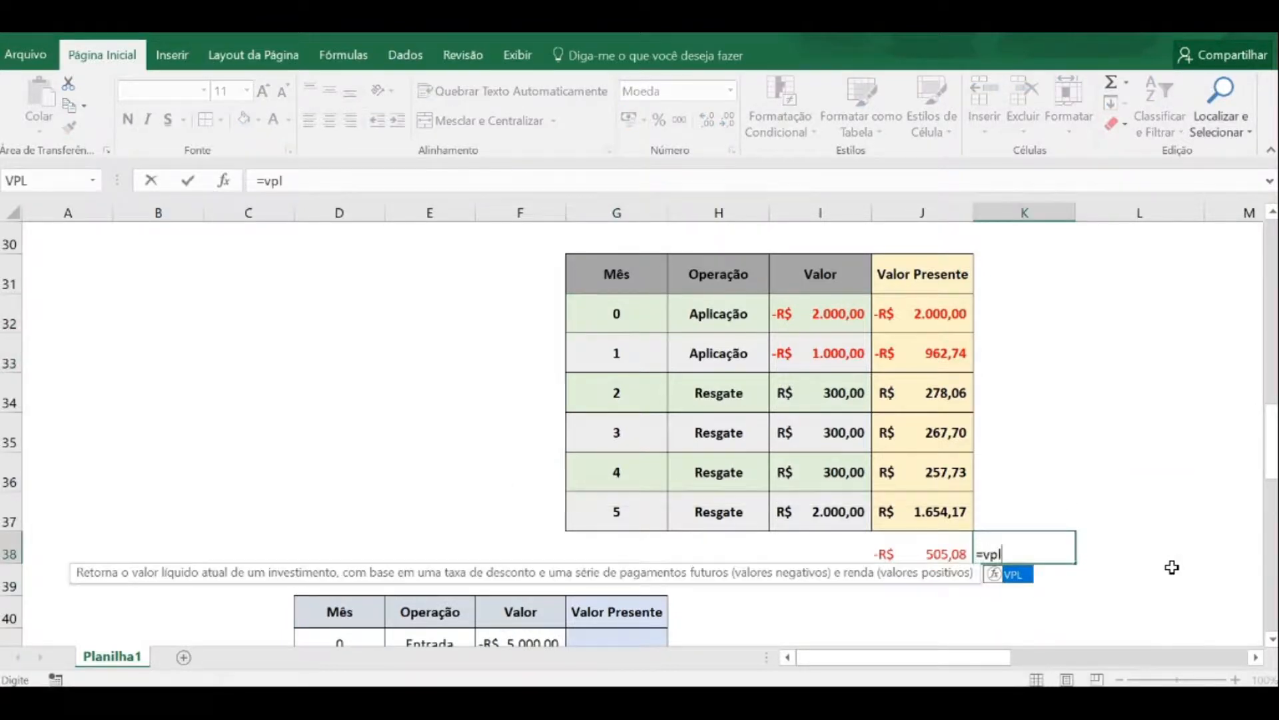
double_click(1013, 575)
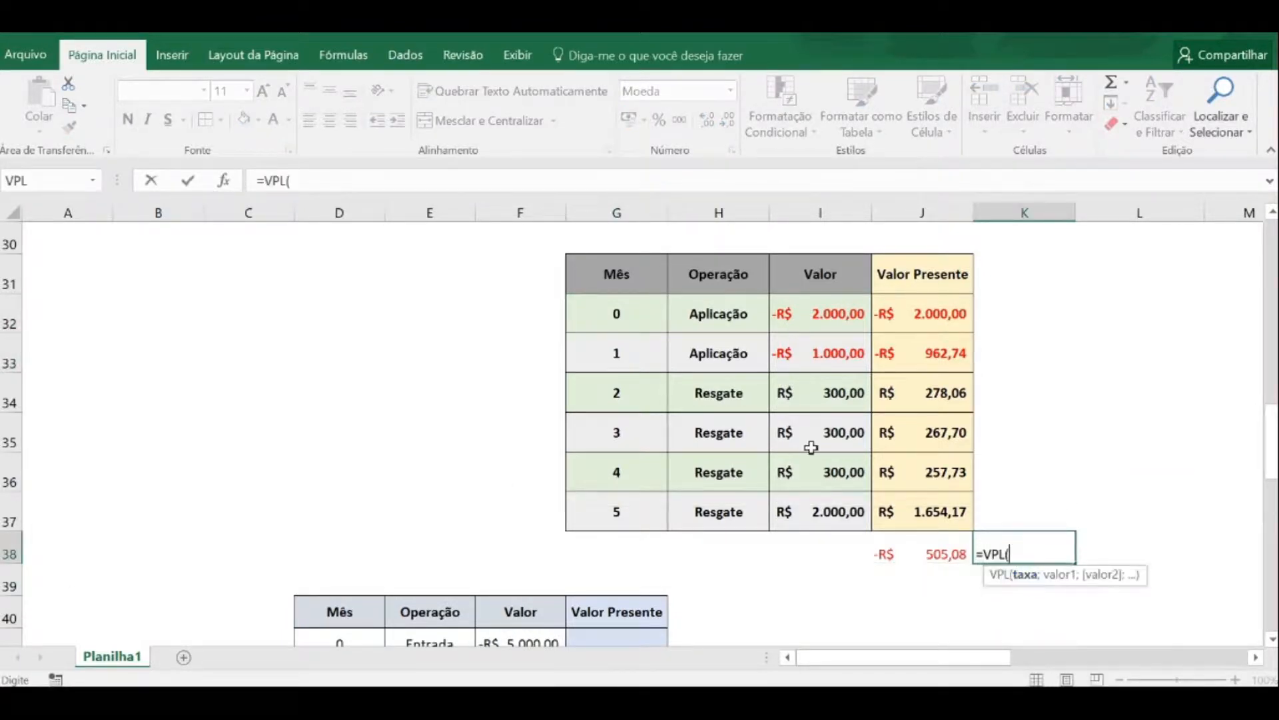
click(224, 180)
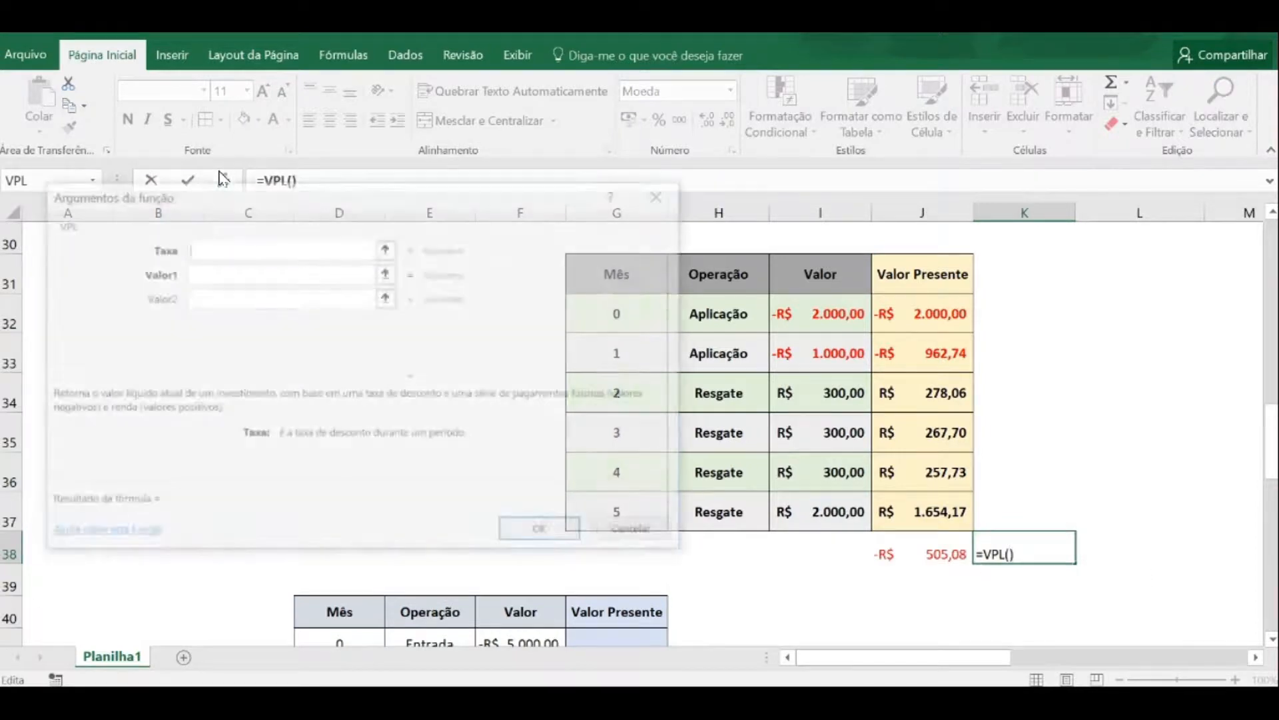
text(3,97%)
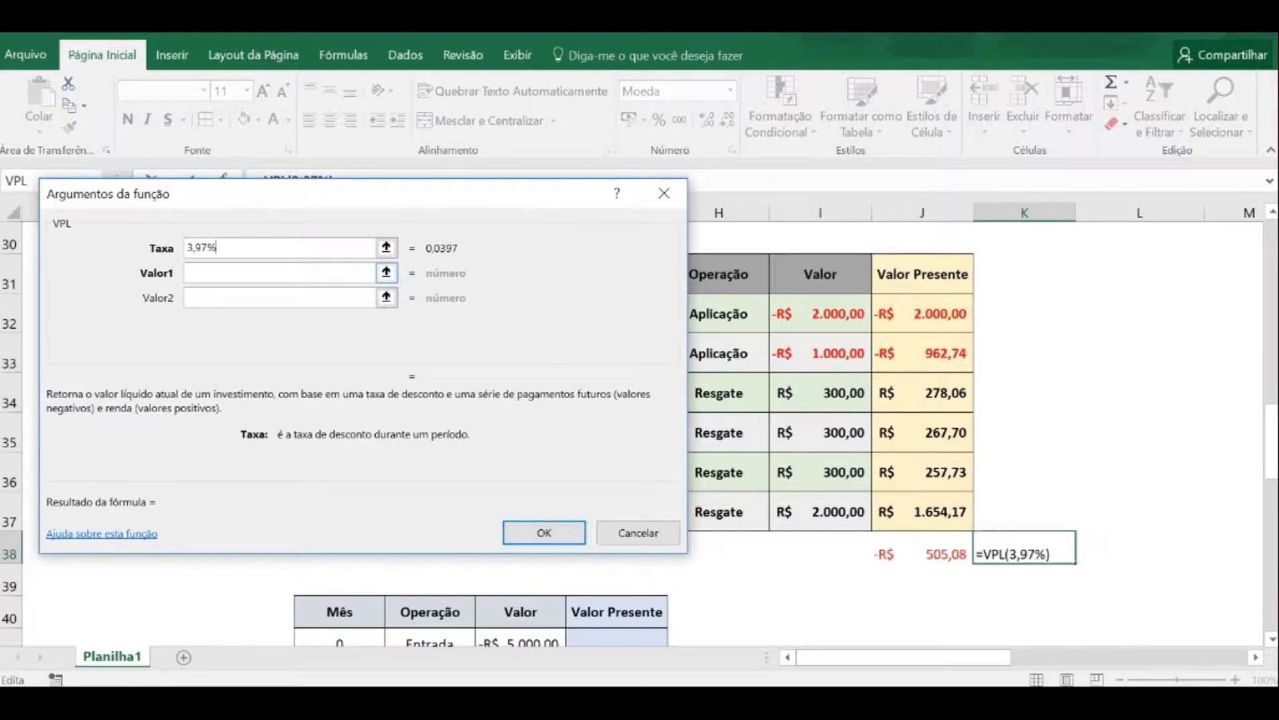
click(201, 247)
key(BackSpace)
text(8)
Set Valor1 of the K38 VPL function to the month 1 to 5 amounts I33:I37 and accept the function.
click(372, 272)
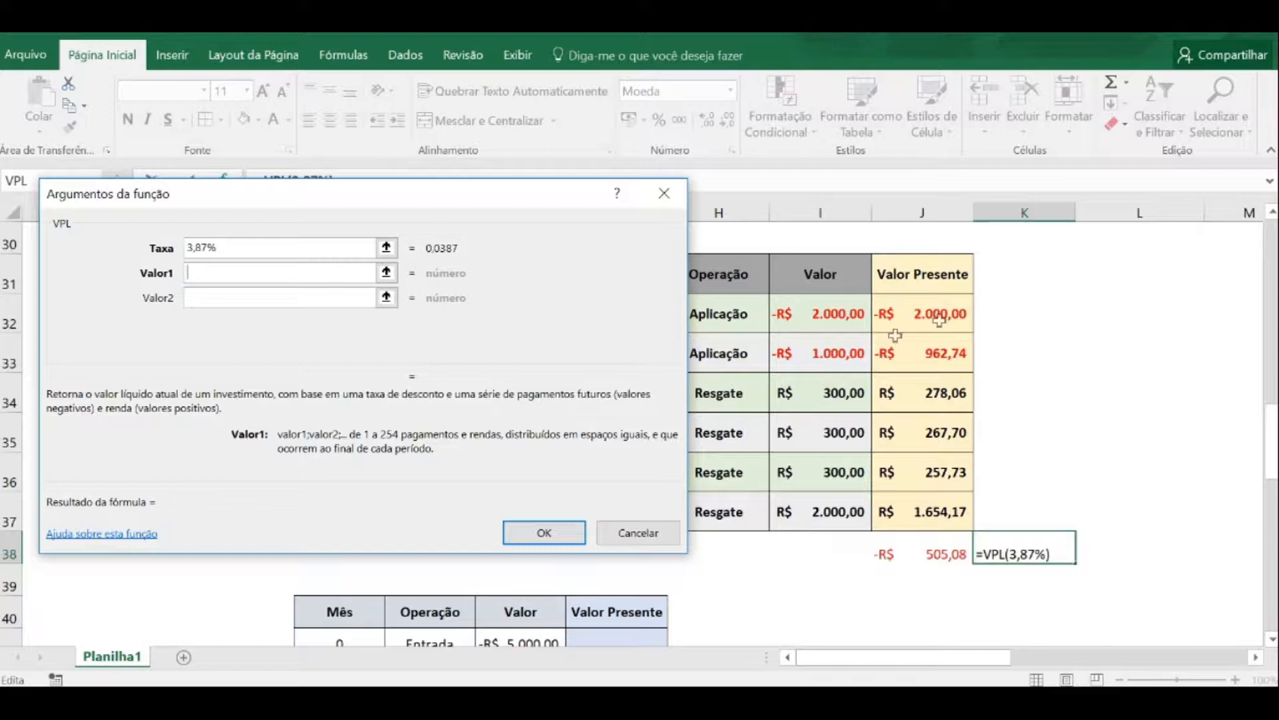
drag(787, 357, 796, 504)
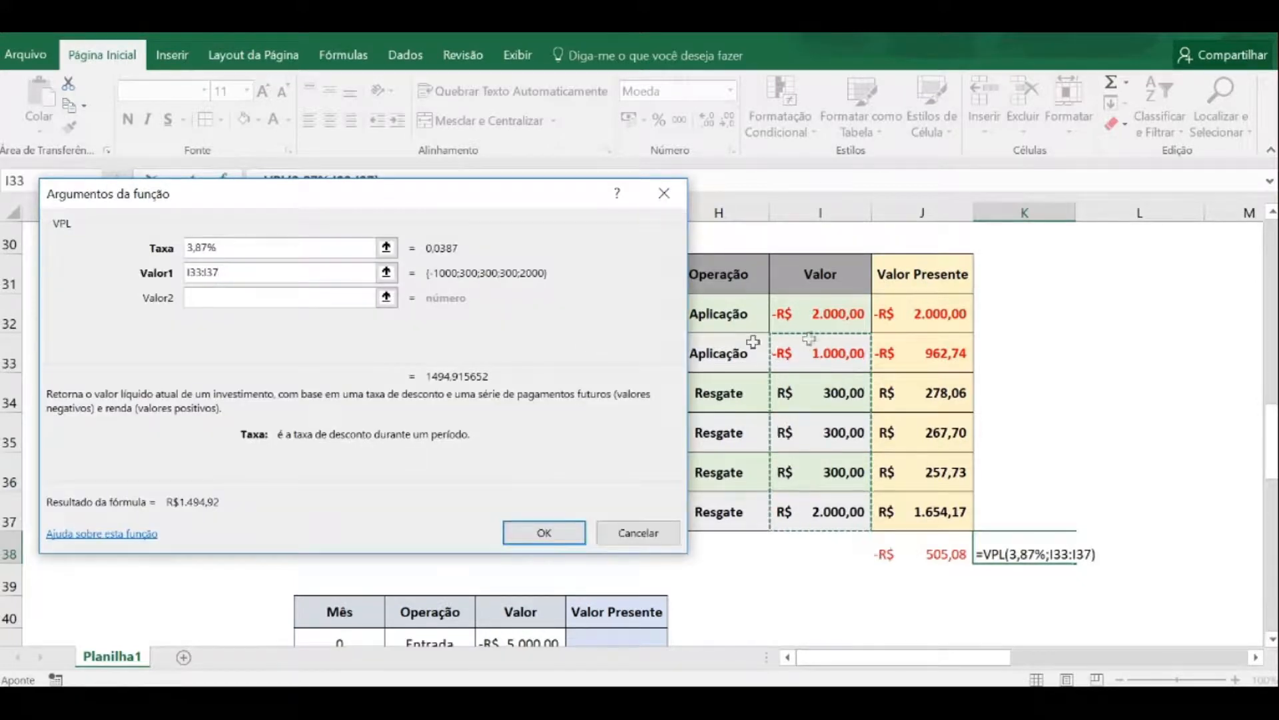
click(527, 536)
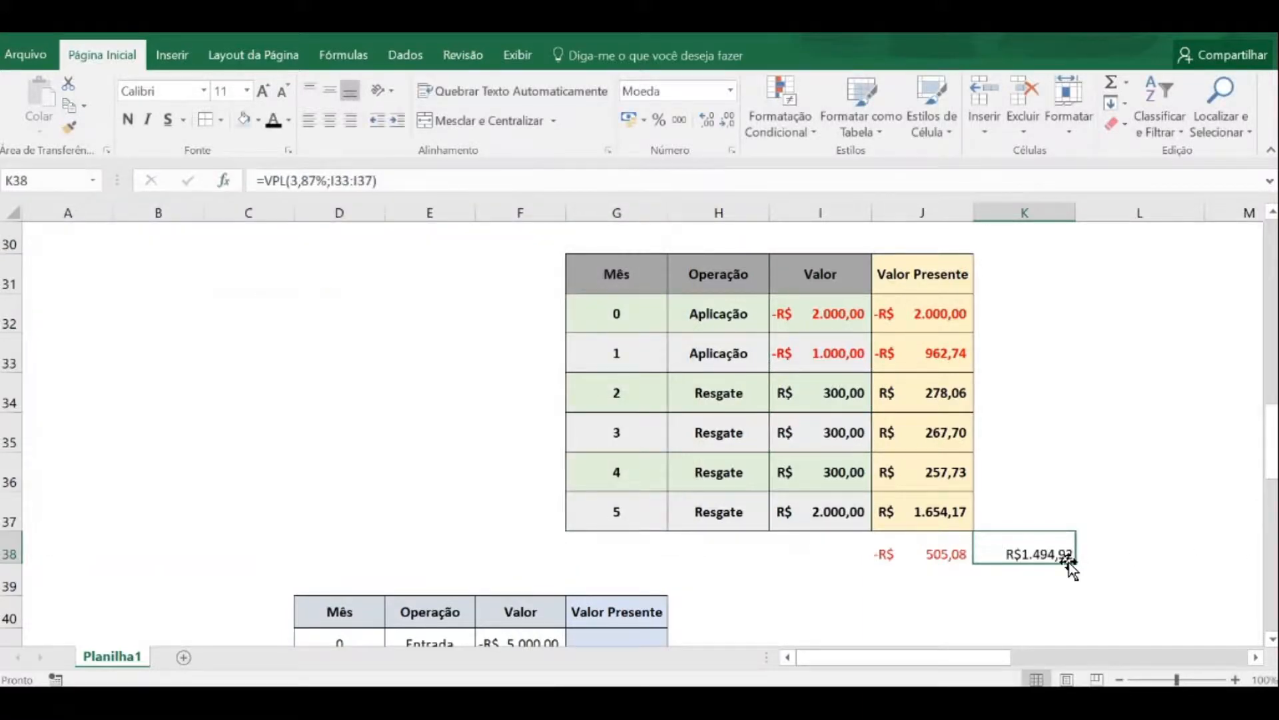
Append +I32 to the VPL formula in K38 to include the month 0 Aplicação, and compare K38 with the SOMA total in J38.
click(820, 190)
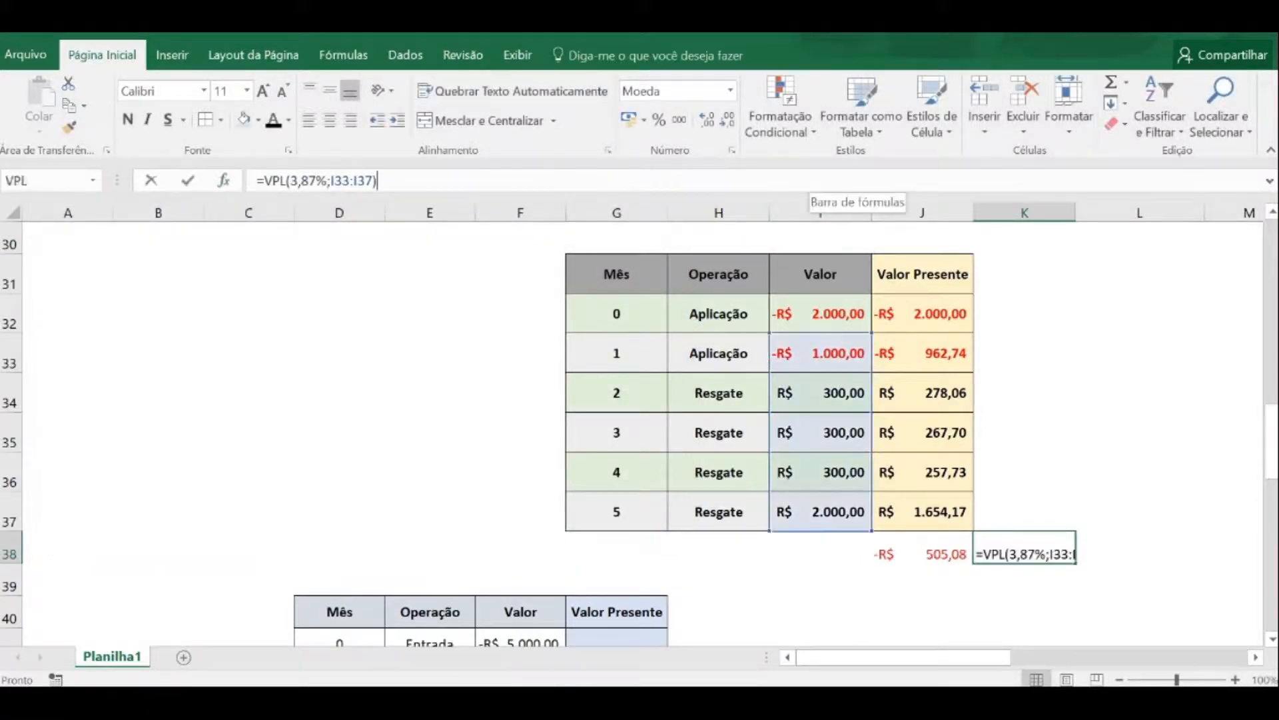
text(+)
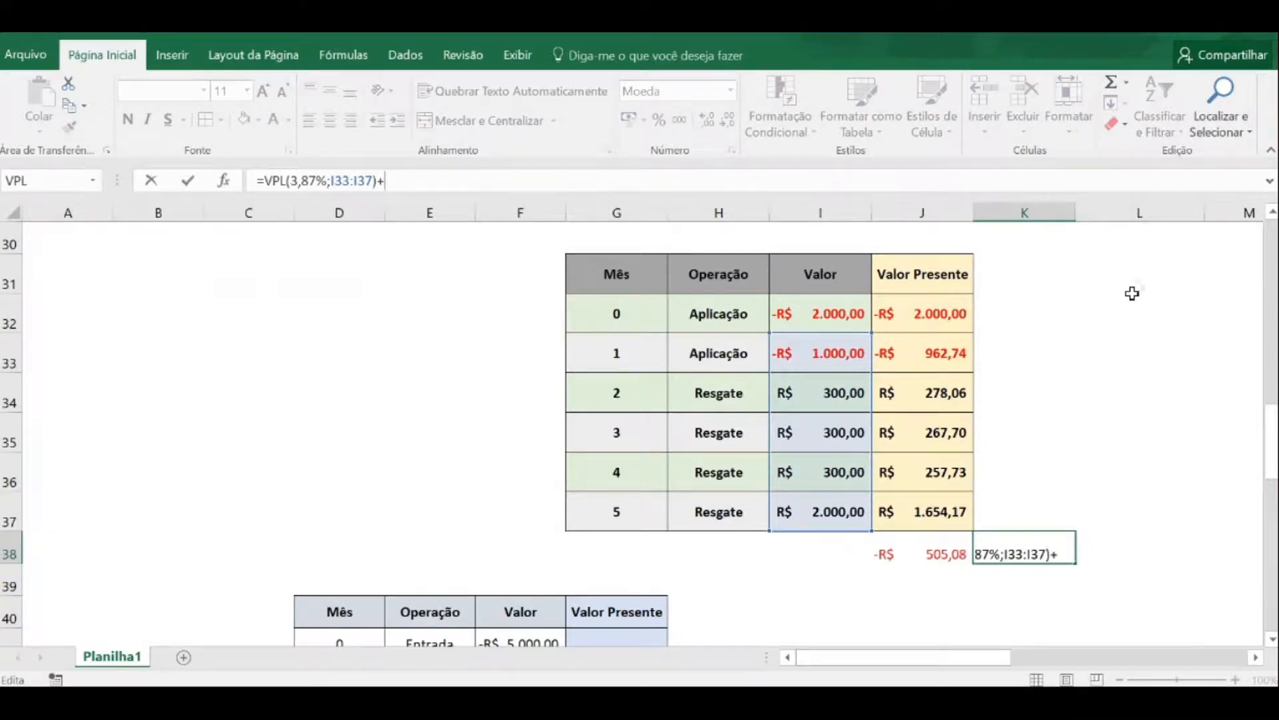
click(845, 319)
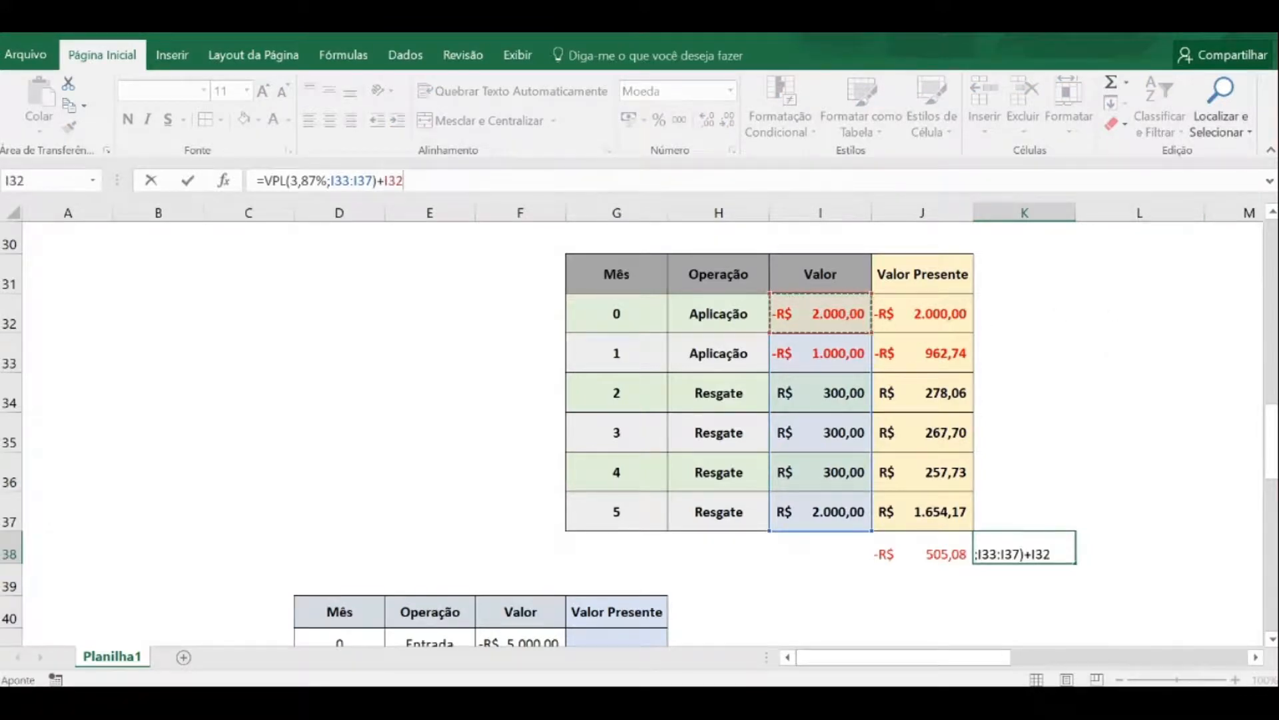
key(Return)
click(1037, 554)
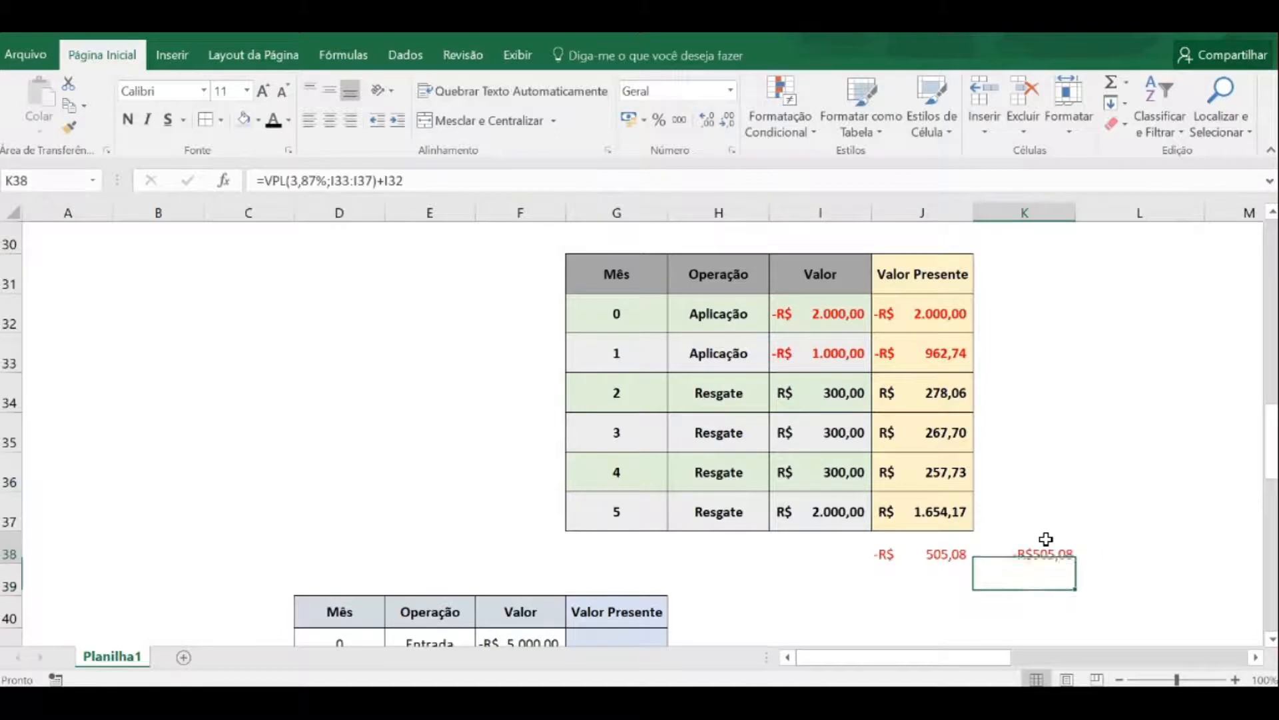
click(939, 558)
click(1037, 554)
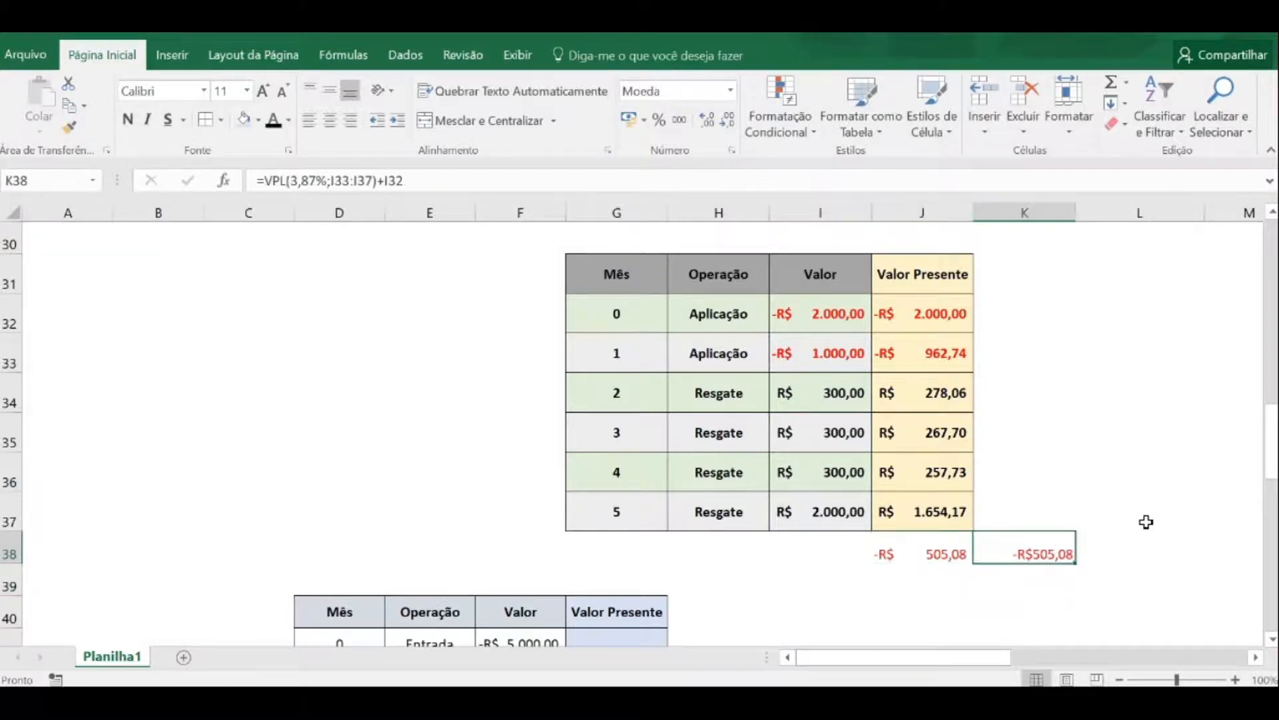
click(1146, 522)
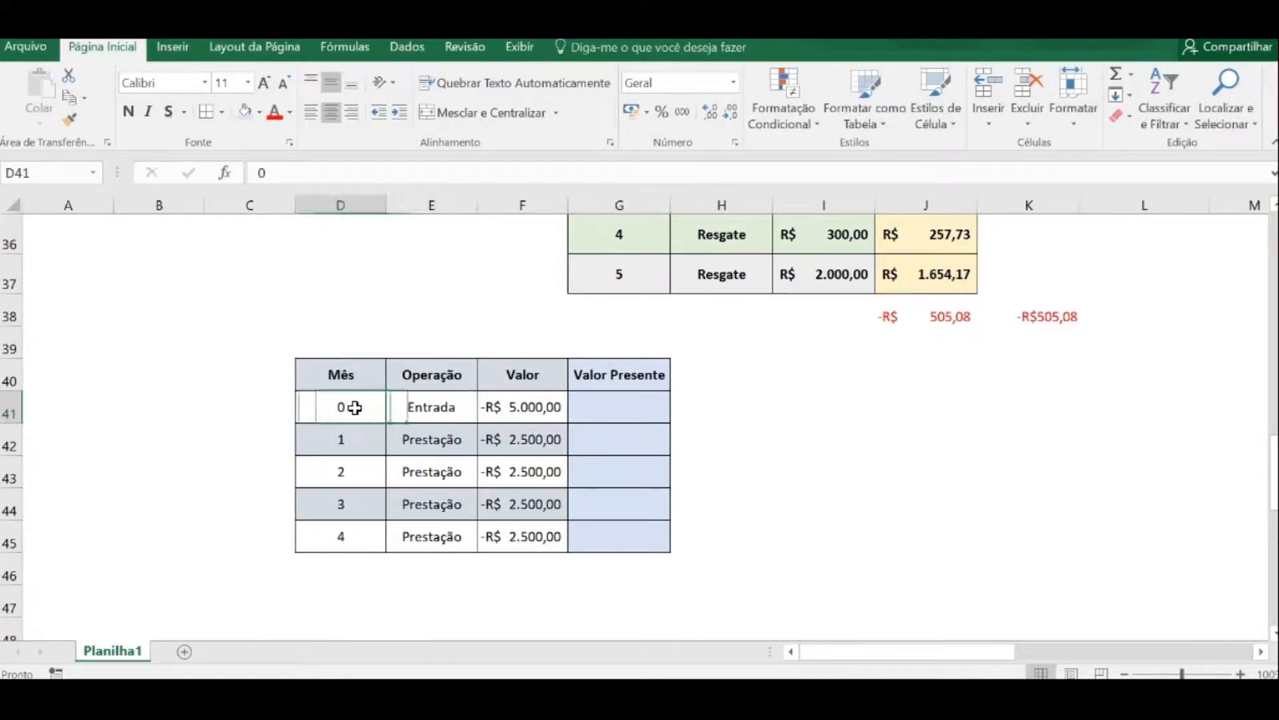
Enter =F41 in G41 so the month 0 Entrada's present value equals its Valor.
click(585, 404)
text(=F41)
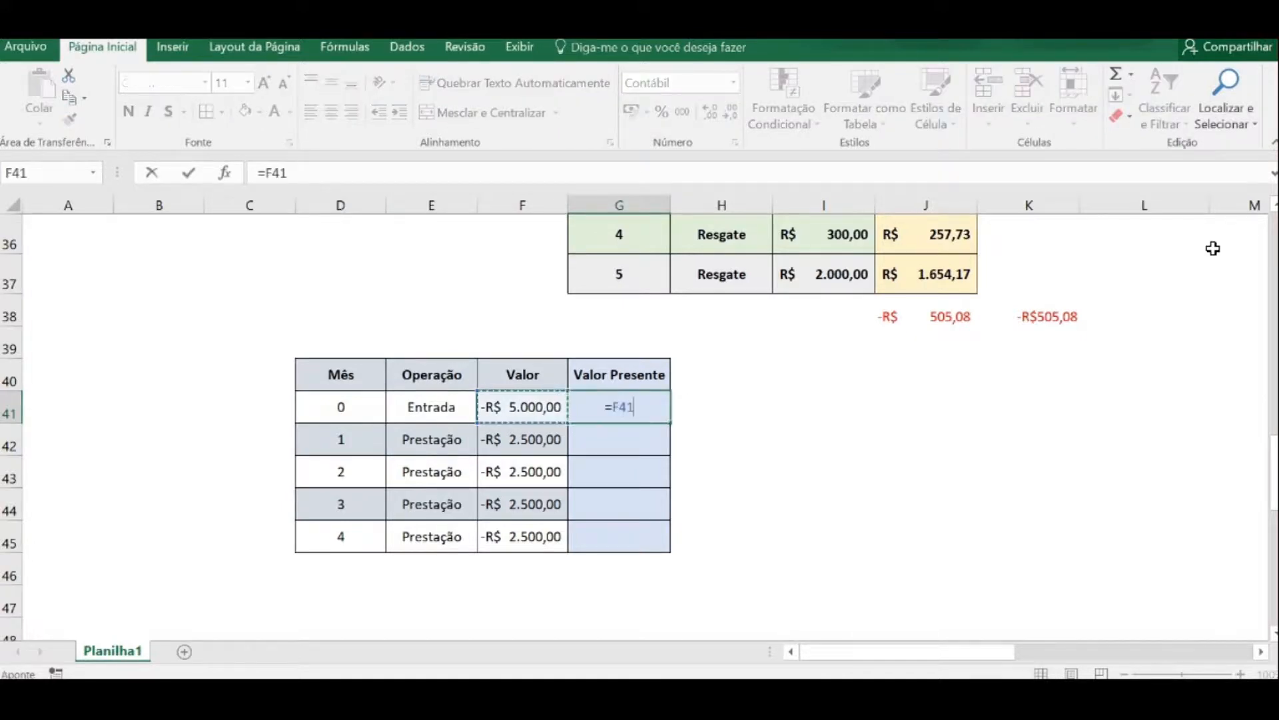
key(Return)
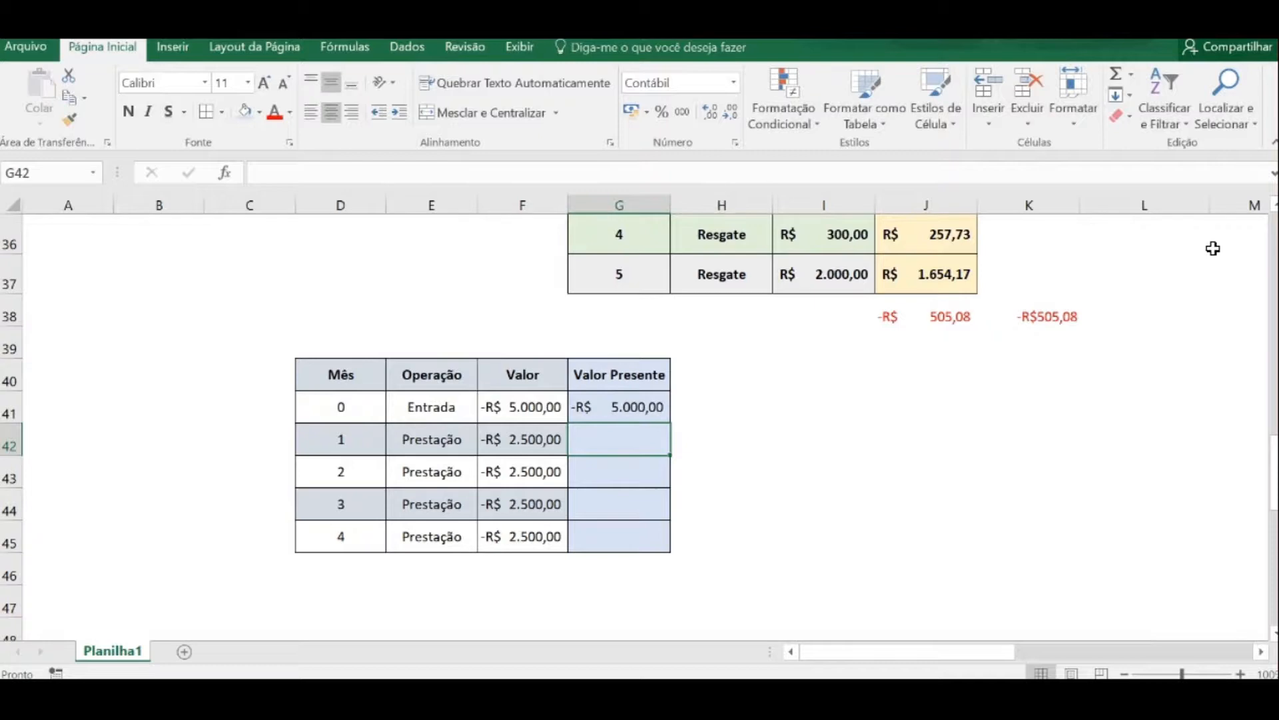
Enter =F42/(1+2,5%)^D42 as the month 1 Prestação's present value in G42 and fill it down through G45.
text(=)
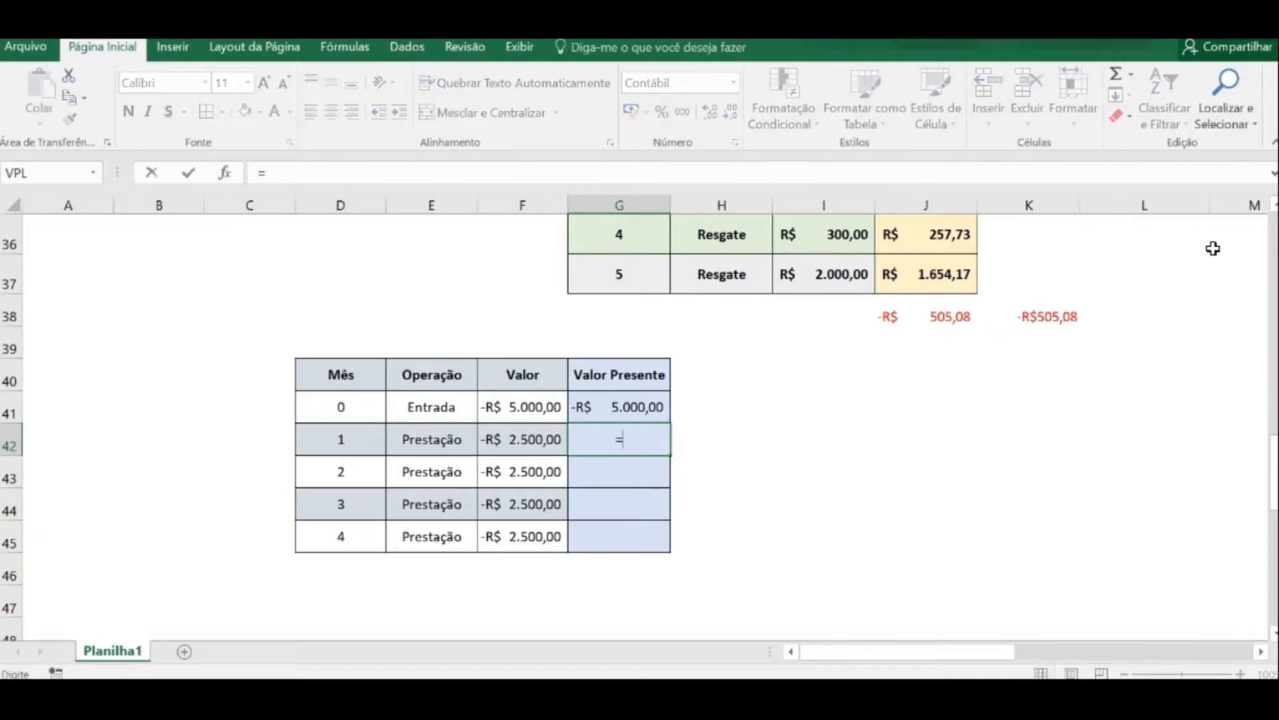
text(F42/(1+2,5%)^)
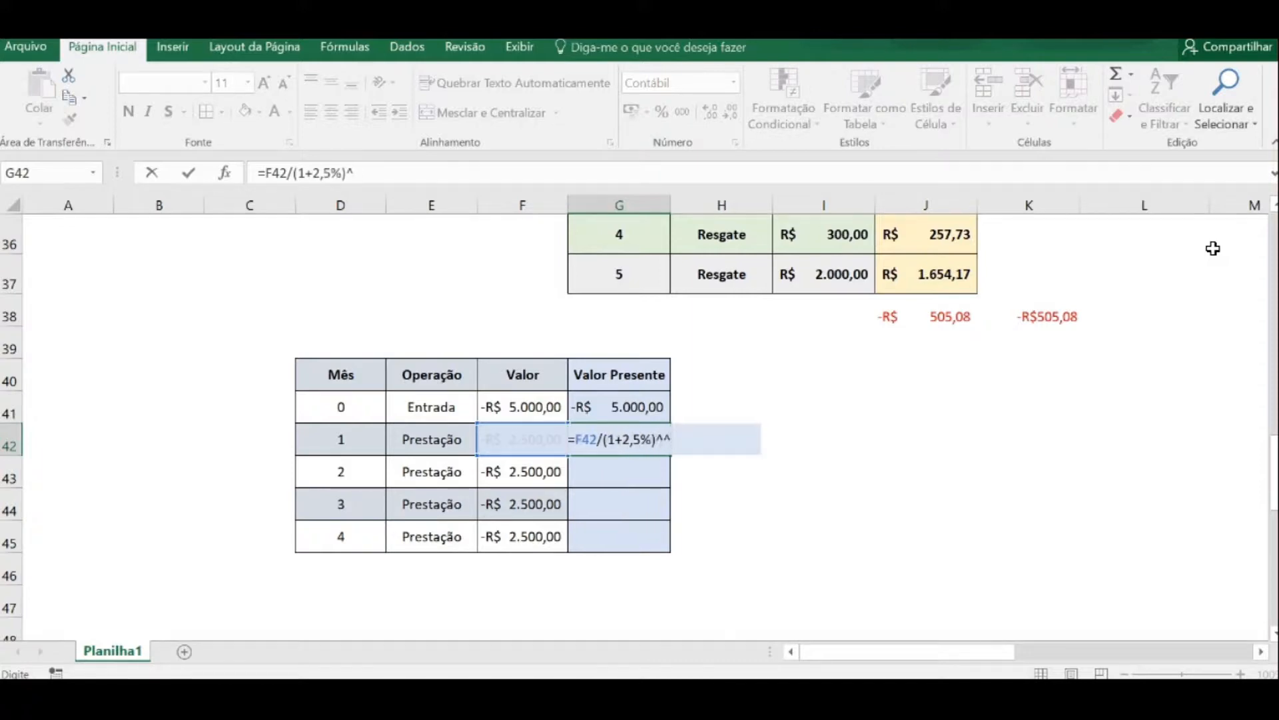
key(Left)
key(Left)
key(Left)
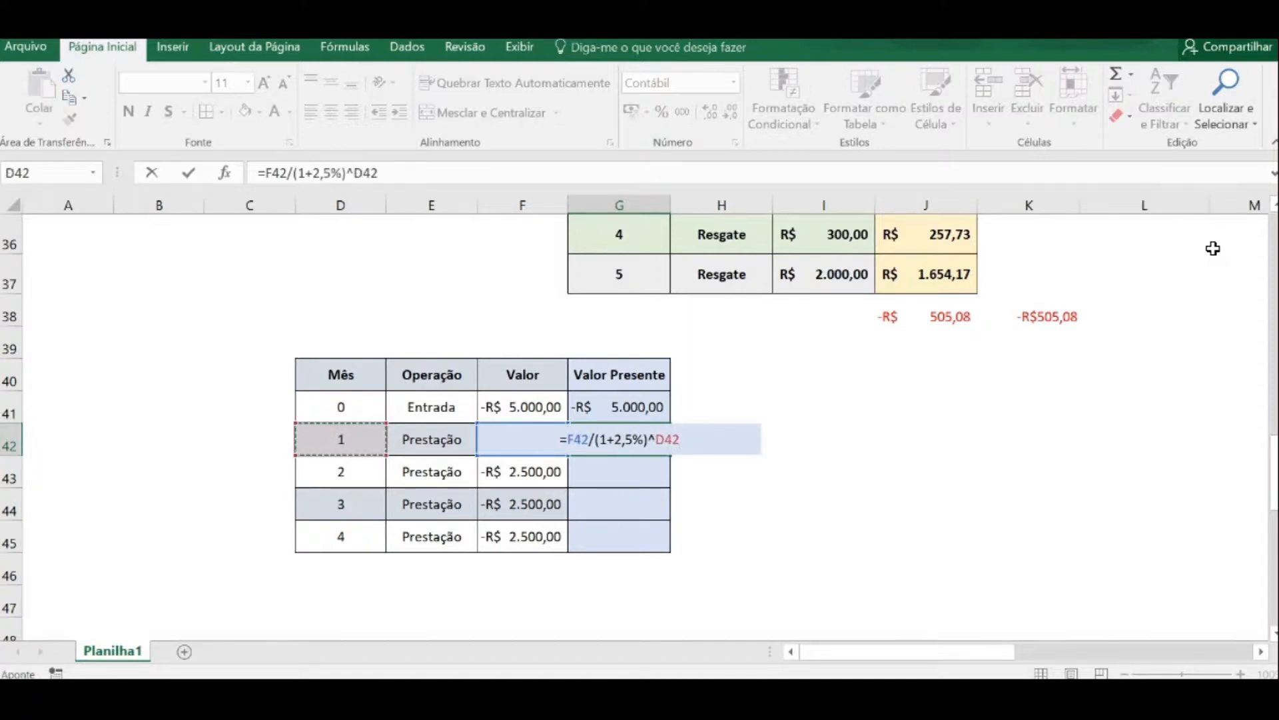
key(Return)
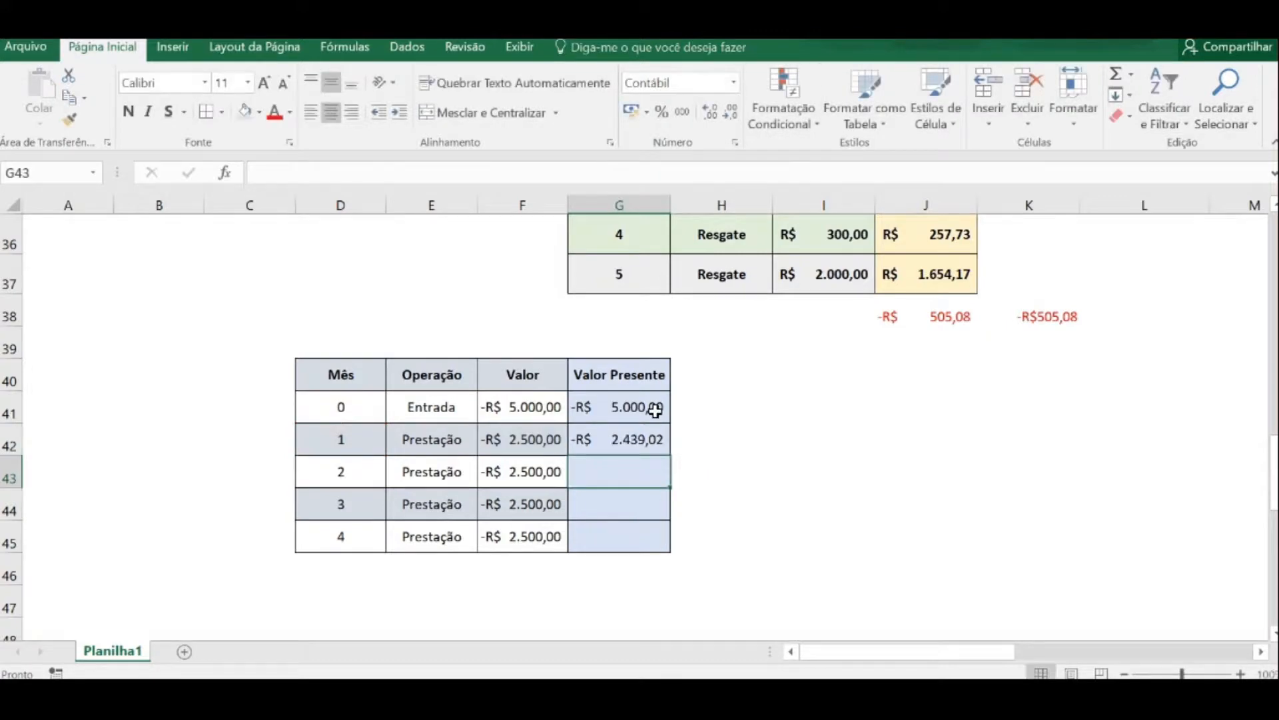
click(650, 441)
drag(670, 455, 673, 545)
click(632, 439)
click(633, 537)
Total the present values G41:G45 with a SOMA formula in G46.
click(634, 569)
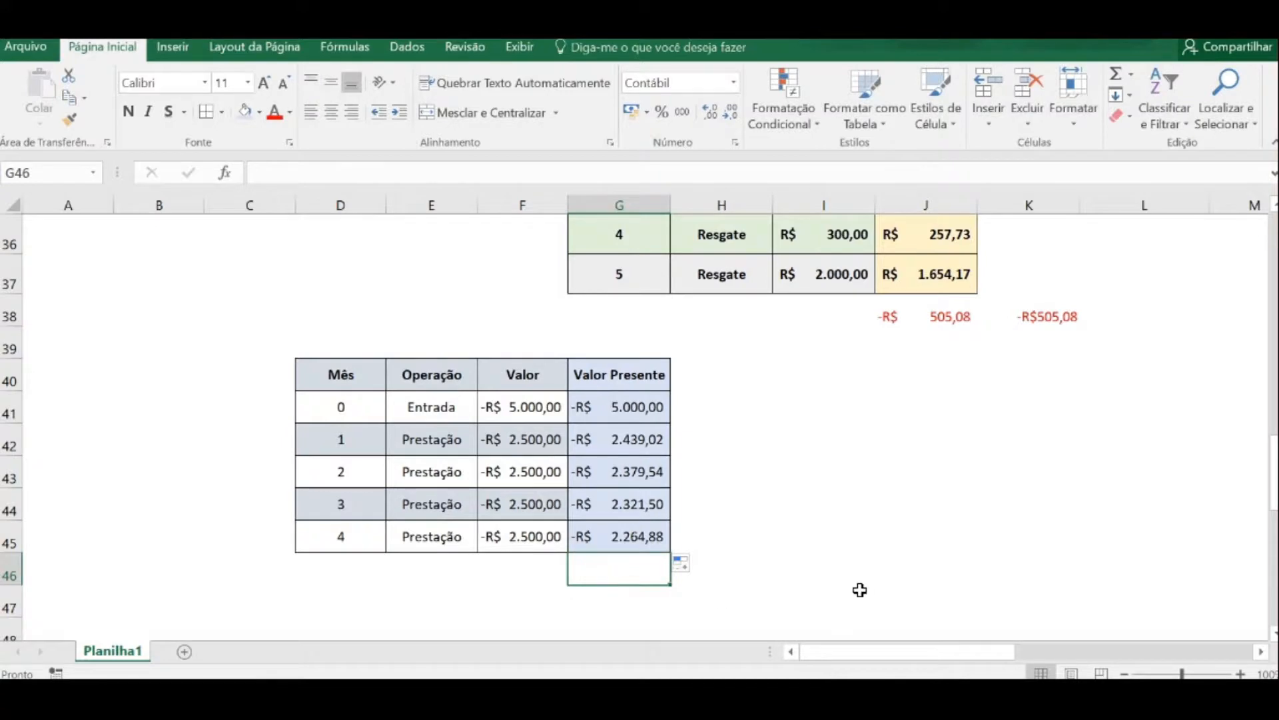
text(=soma()
drag(633, 409, 640, 524)
key(Return)
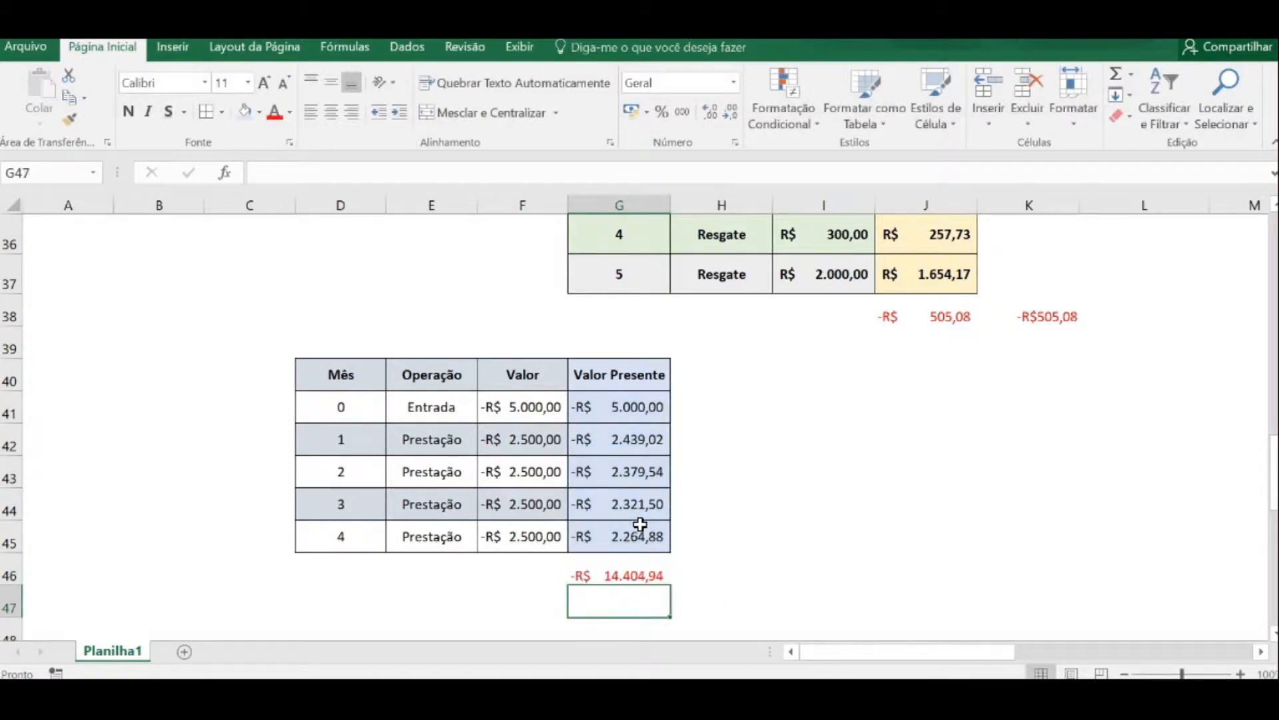
key(Up)
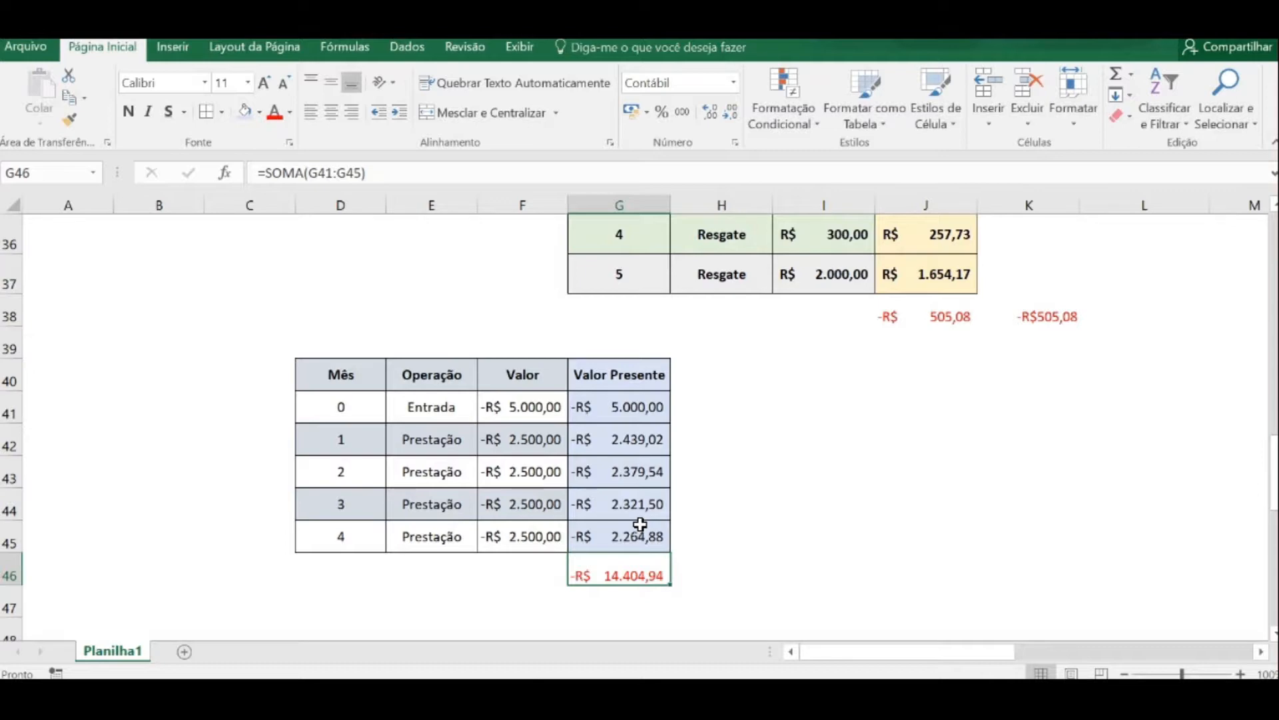
Enter a VPL formula in H46 with a 2,5% rate and the month 1 to 4 Prestação values F42:F45.
key(Right)
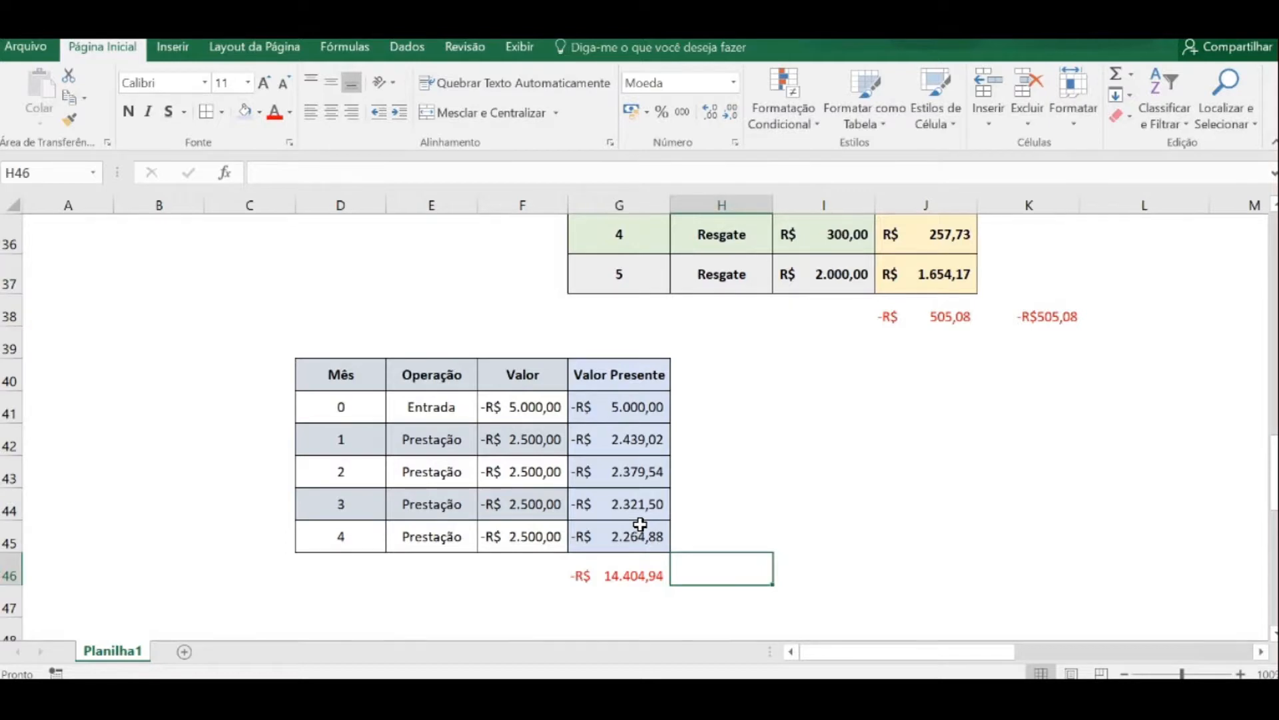
text(=vpl)
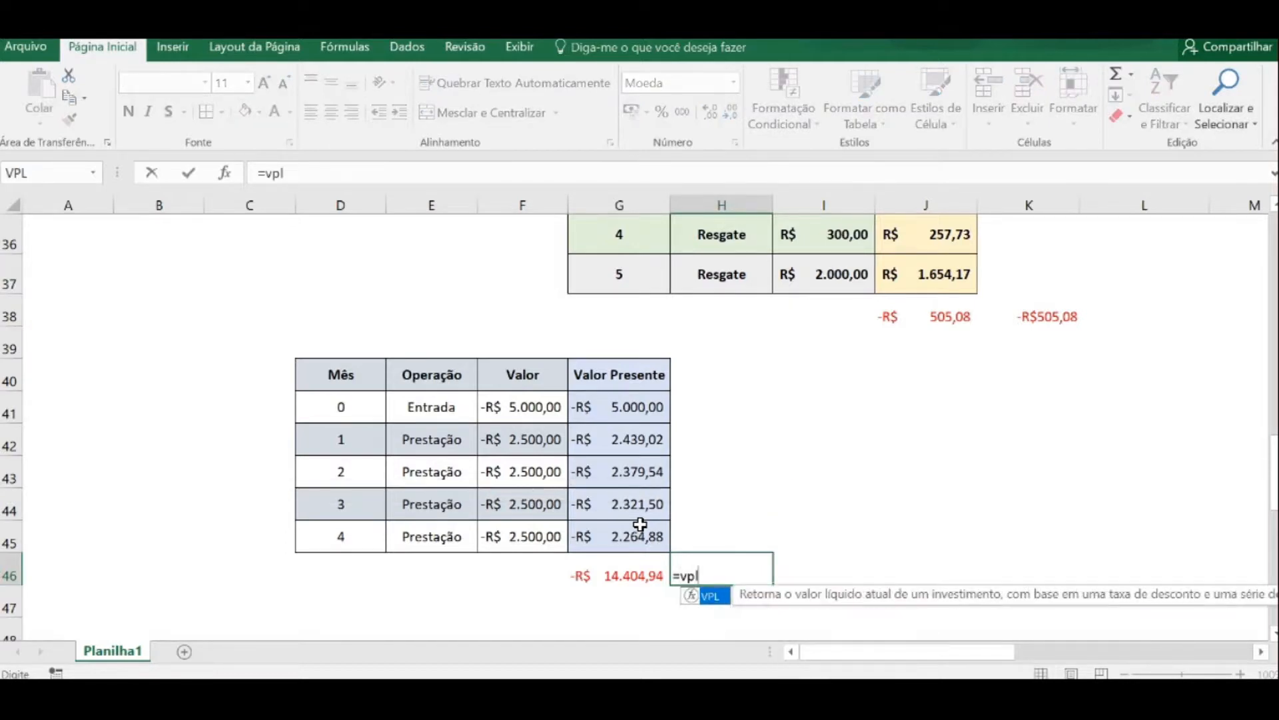
double_click(700, 596)
click(229, 173)
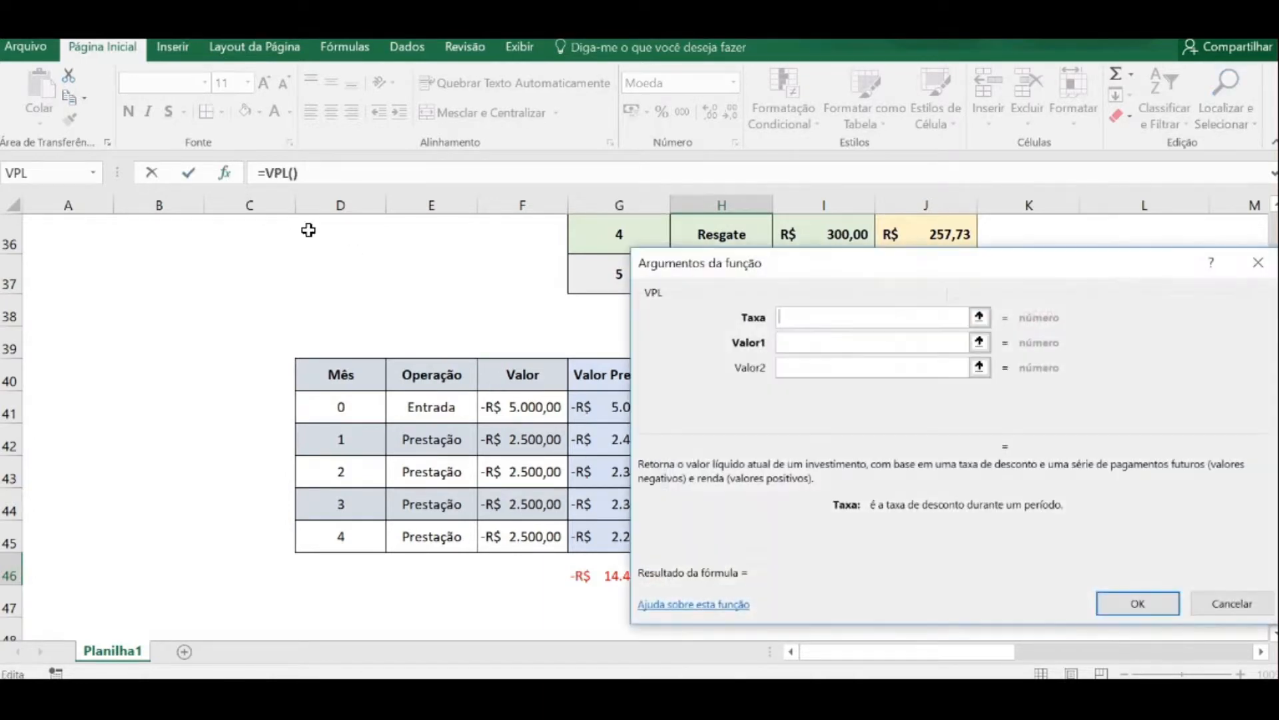
text(2,%%)
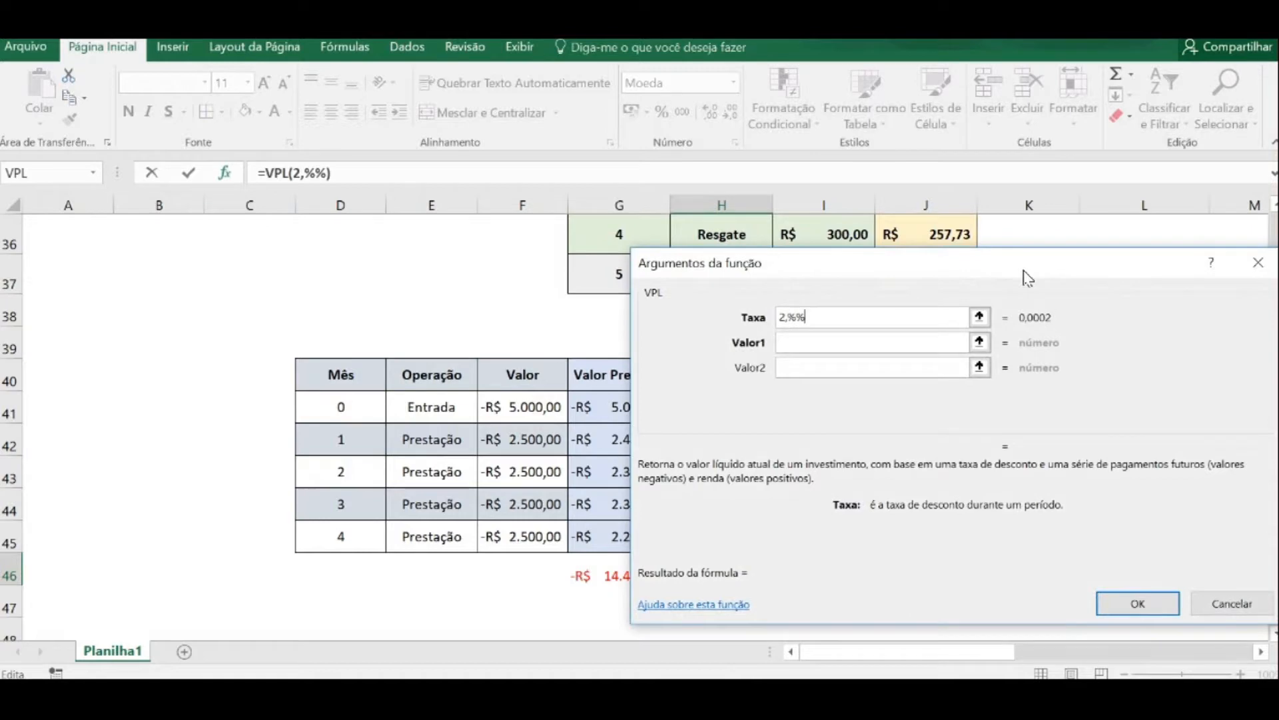
key(Left)
key(BackSpace)
text(5)
key(Tab)
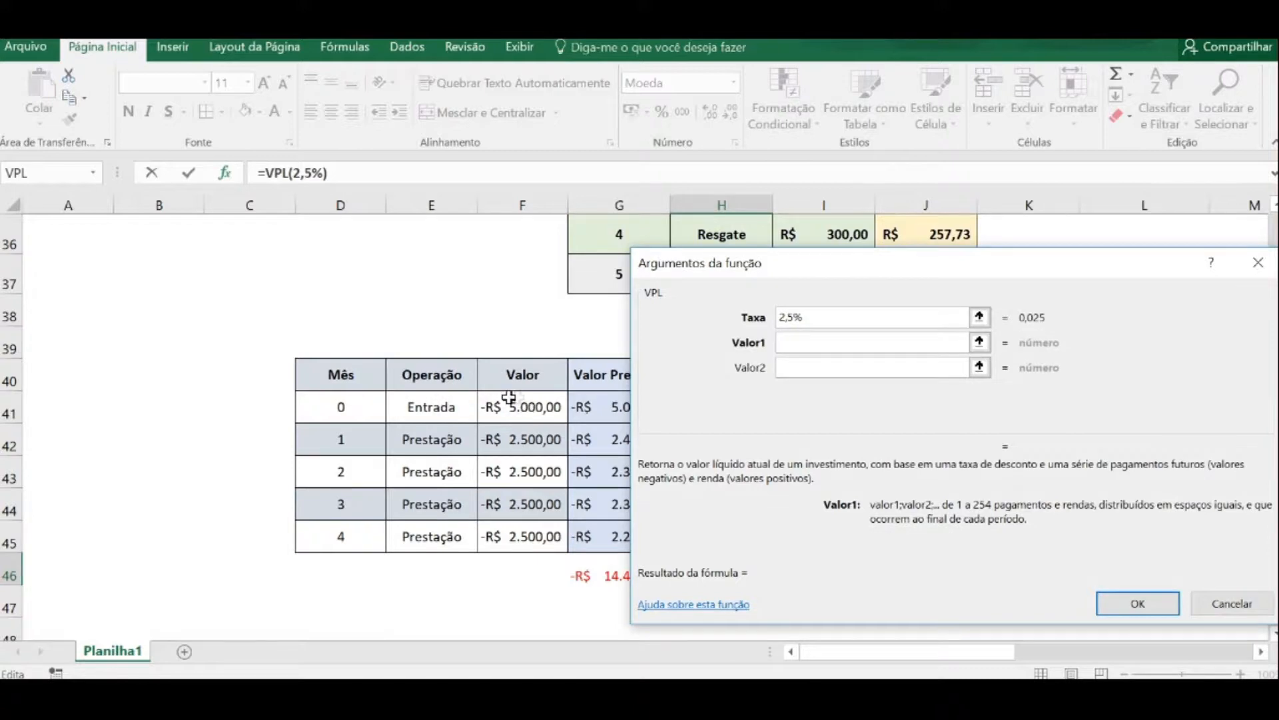
drag(535, 442, 536, 533)
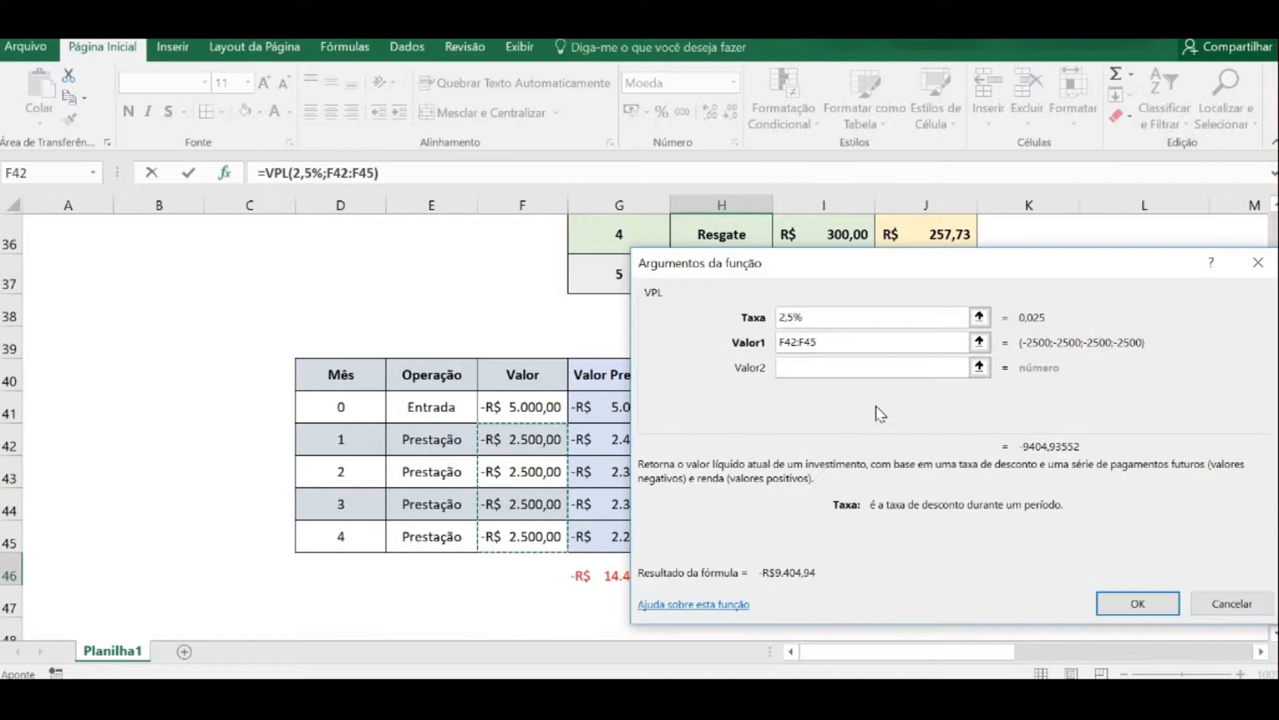
click(1139, 605)
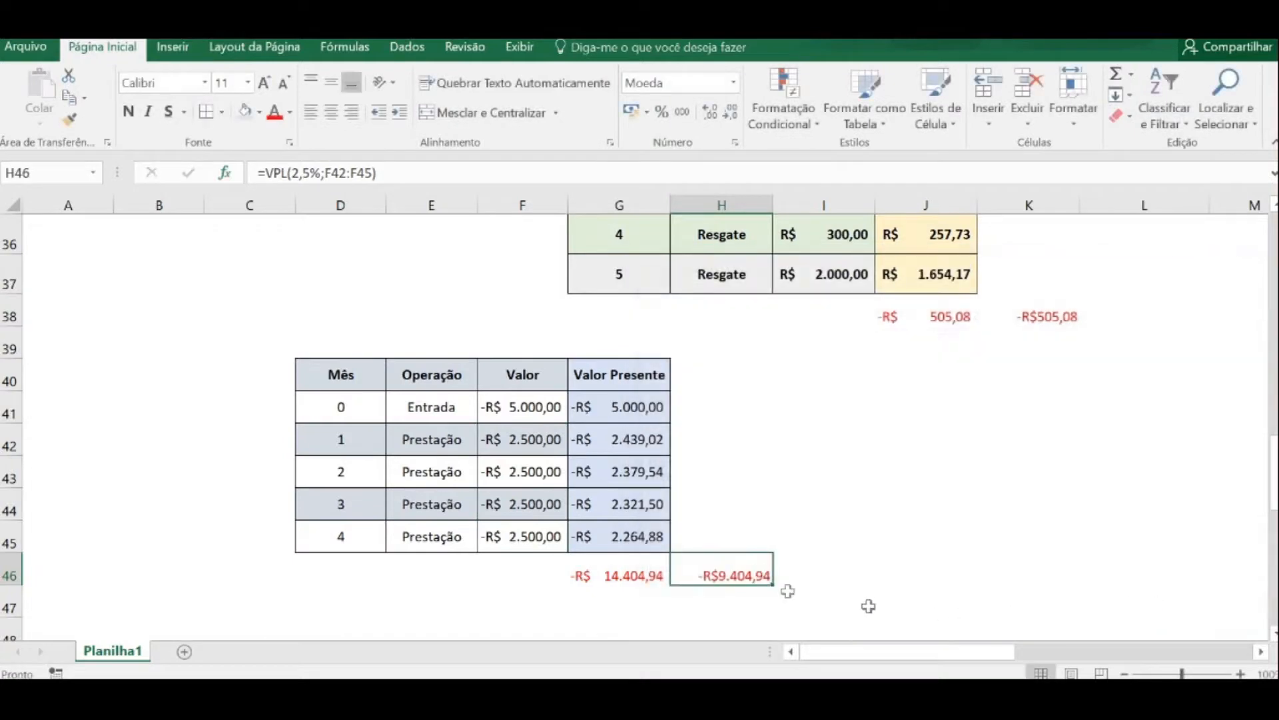
Append + F41 to the VPL formula in H46 to include the month 0 Entrada, and compare H46 with the SOMA total in G46.
key(F2)
text(+)
click(513, 406)
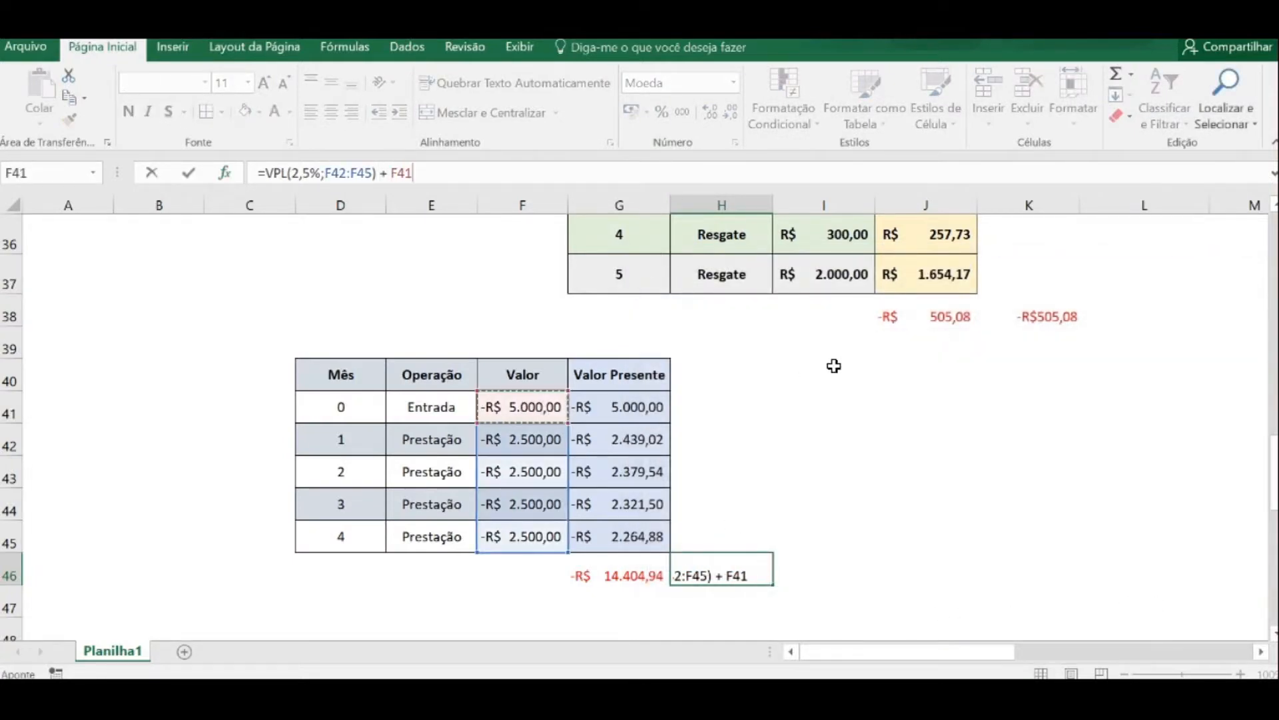
key(Return)
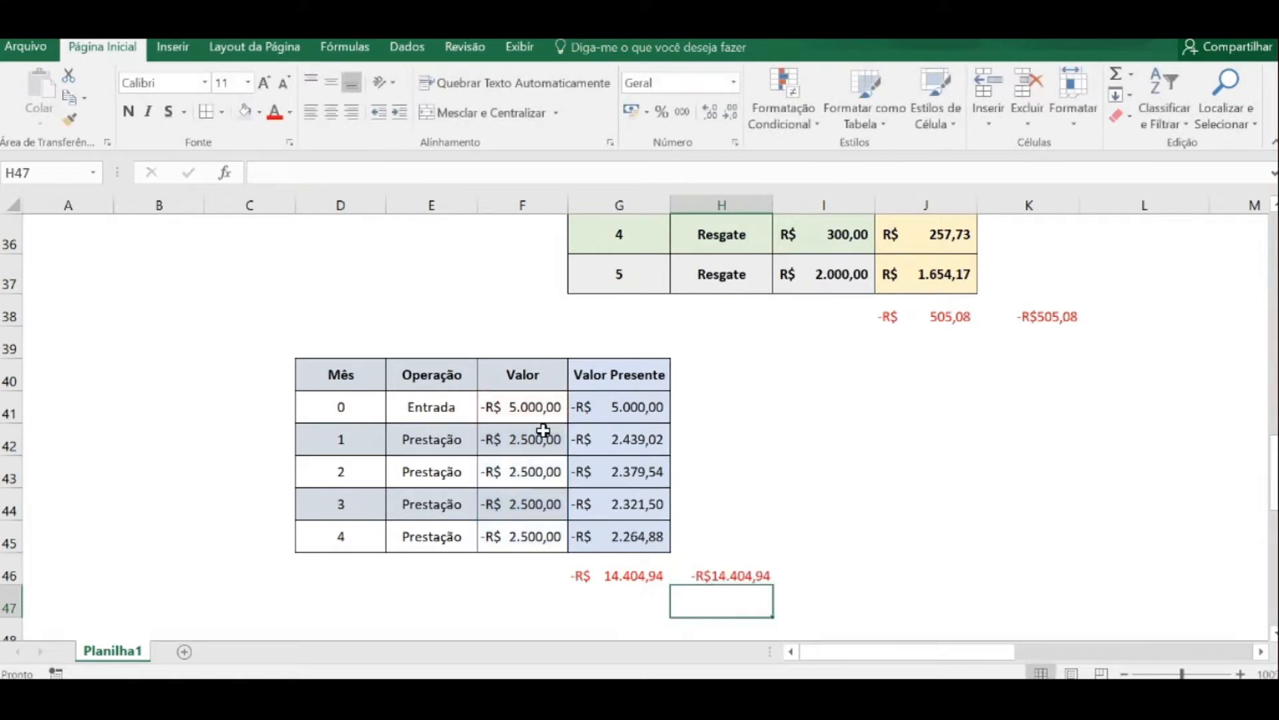
key(Up)
key(Left)
Enter a VP formula in I46 with Taxa 2,5%, Per 4 and Pgto 2500.
key(Right)
key(Right)
text(=vp)
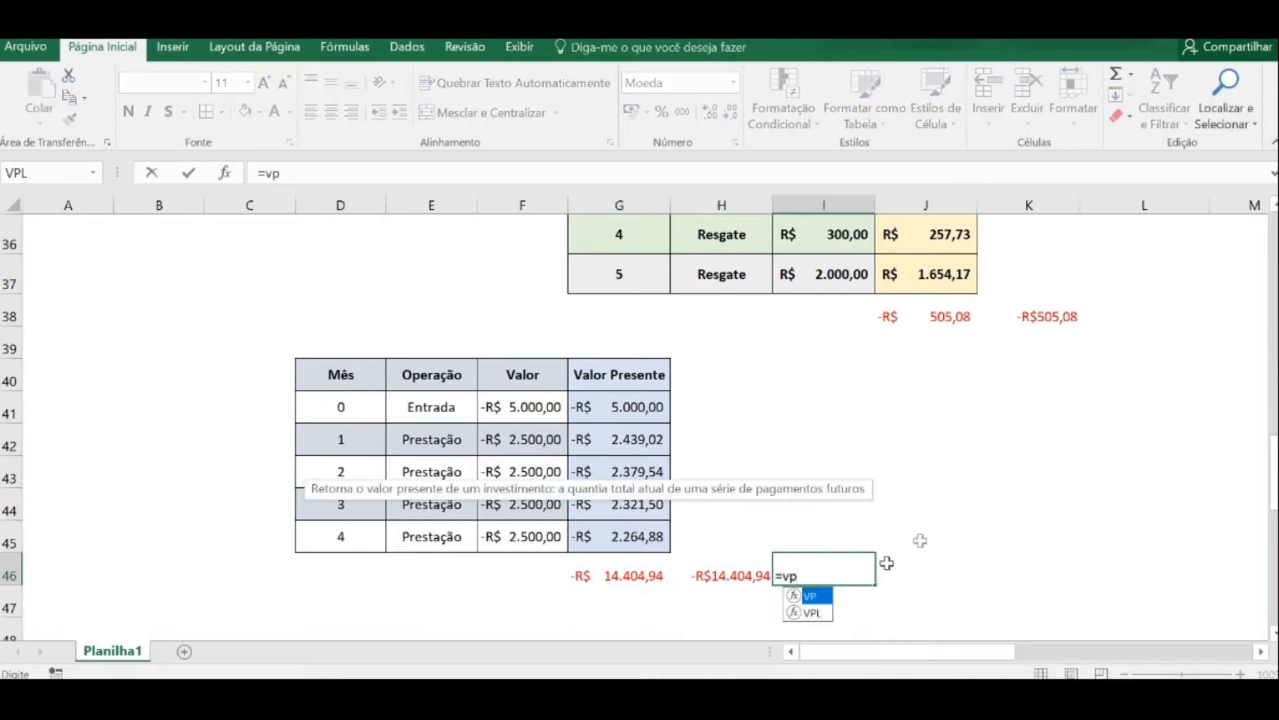
double_click(810, 595)
click(224, 173)
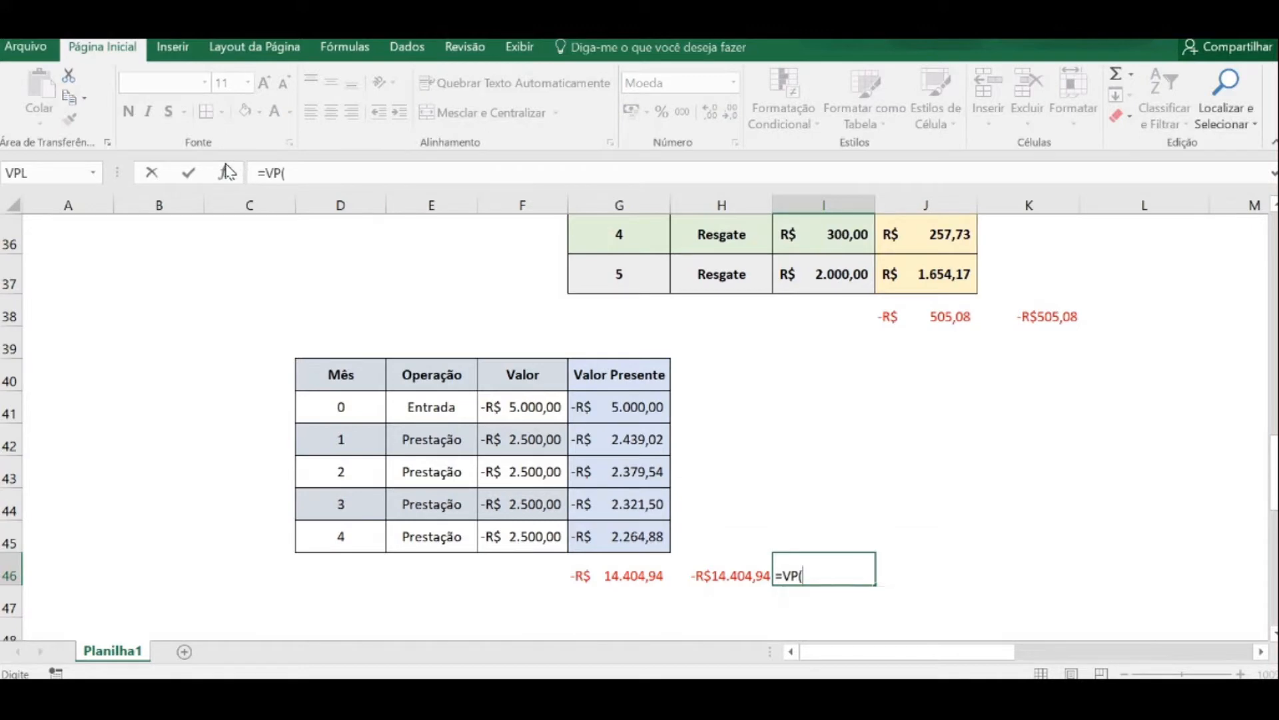
drag(991, 291, 1061, 299)
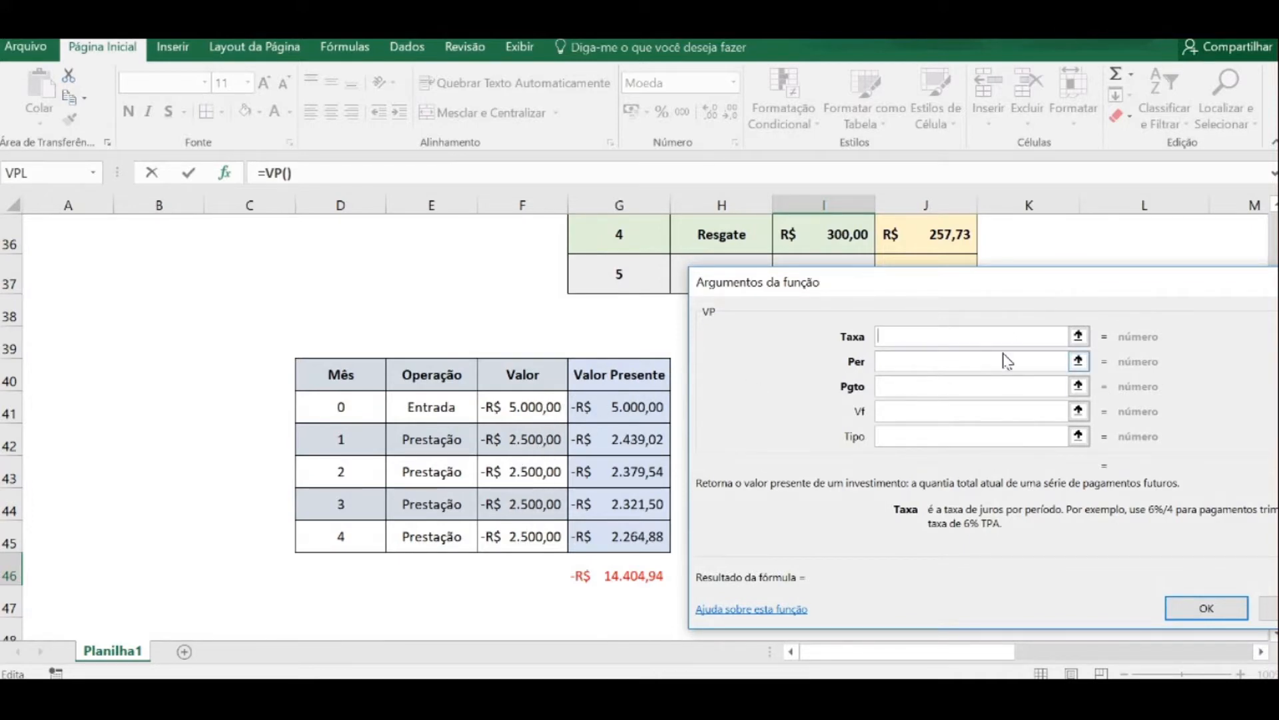
text(2,5%)
click(1007, 360)
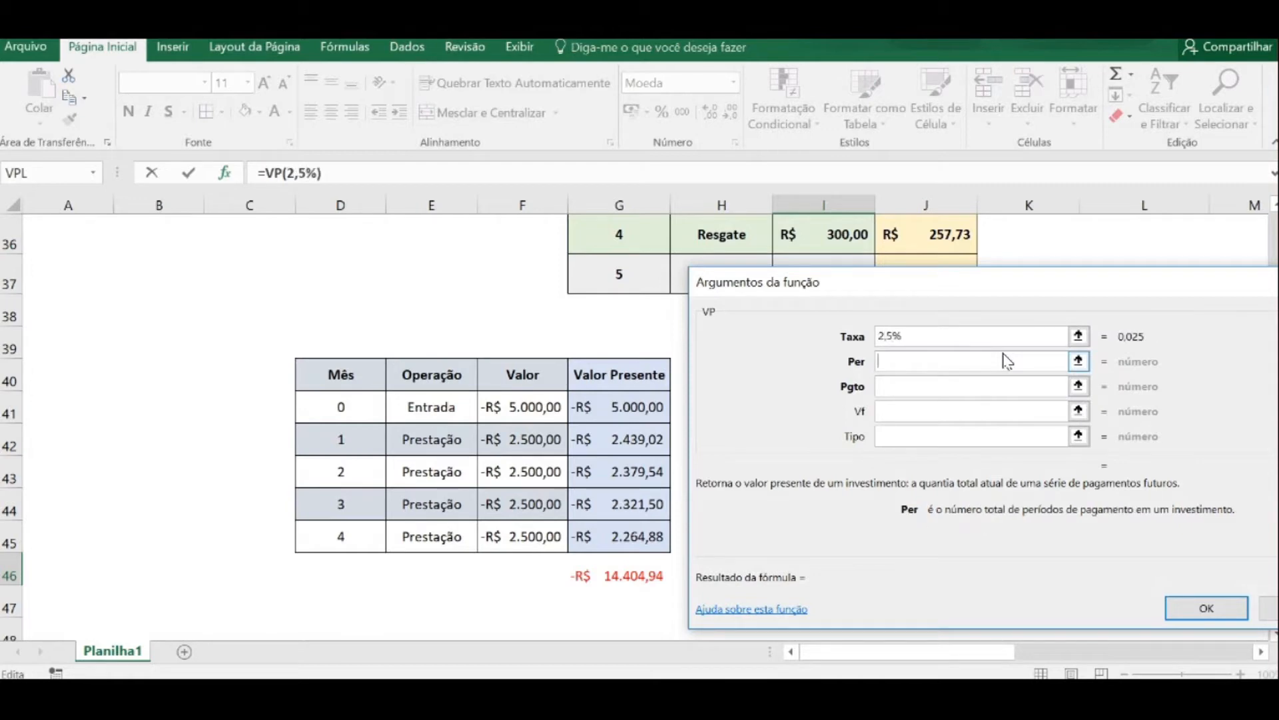
text(4)
key(Tab)
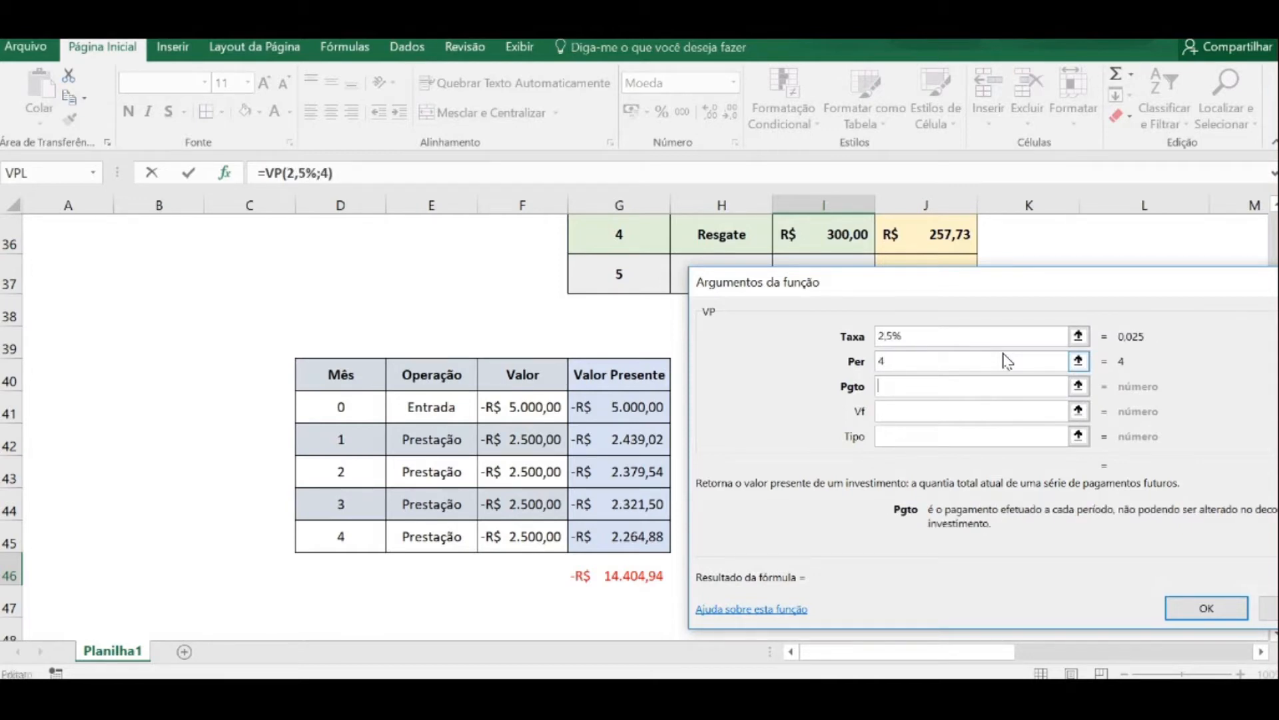
text(2500)
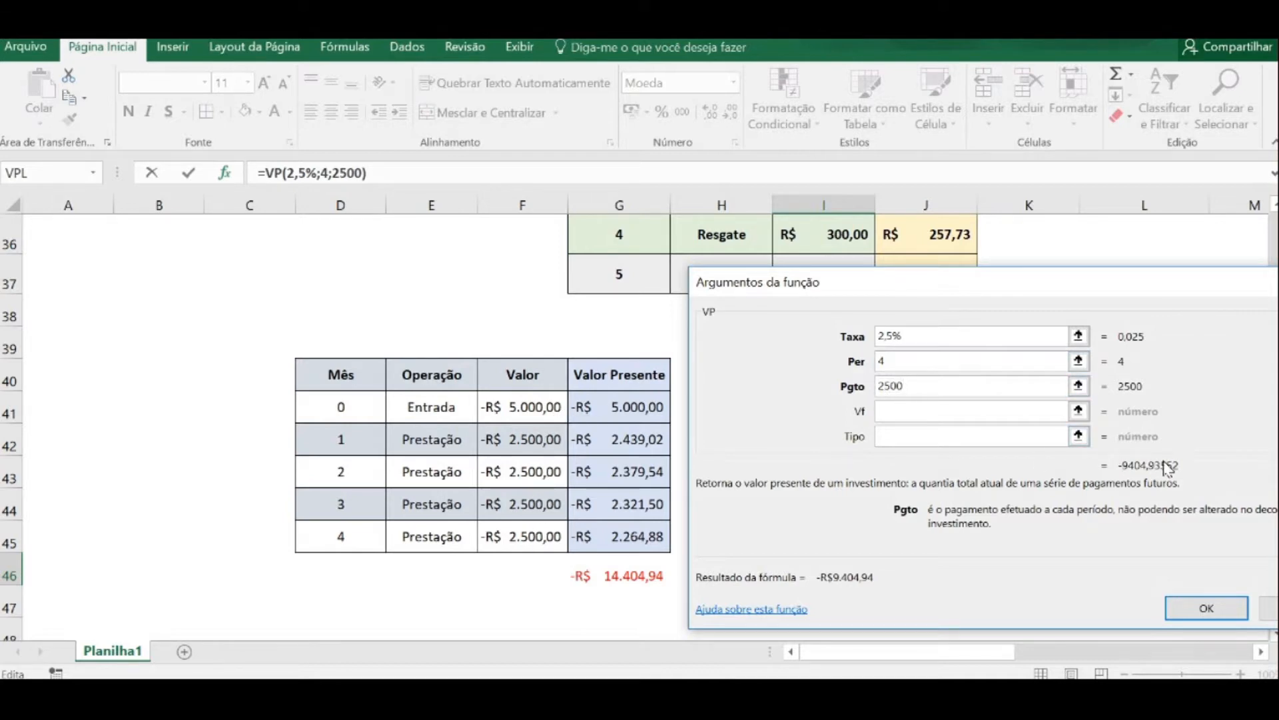
double_click(891, 385)
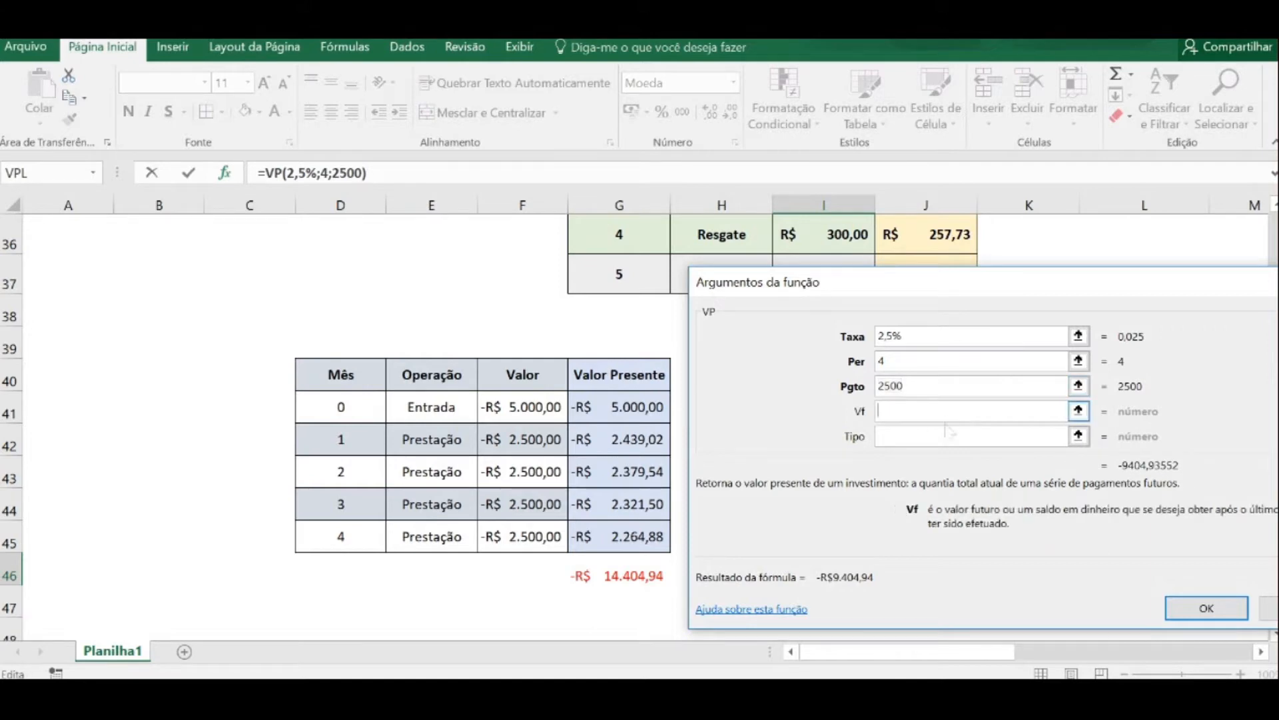
click(1206, 607)
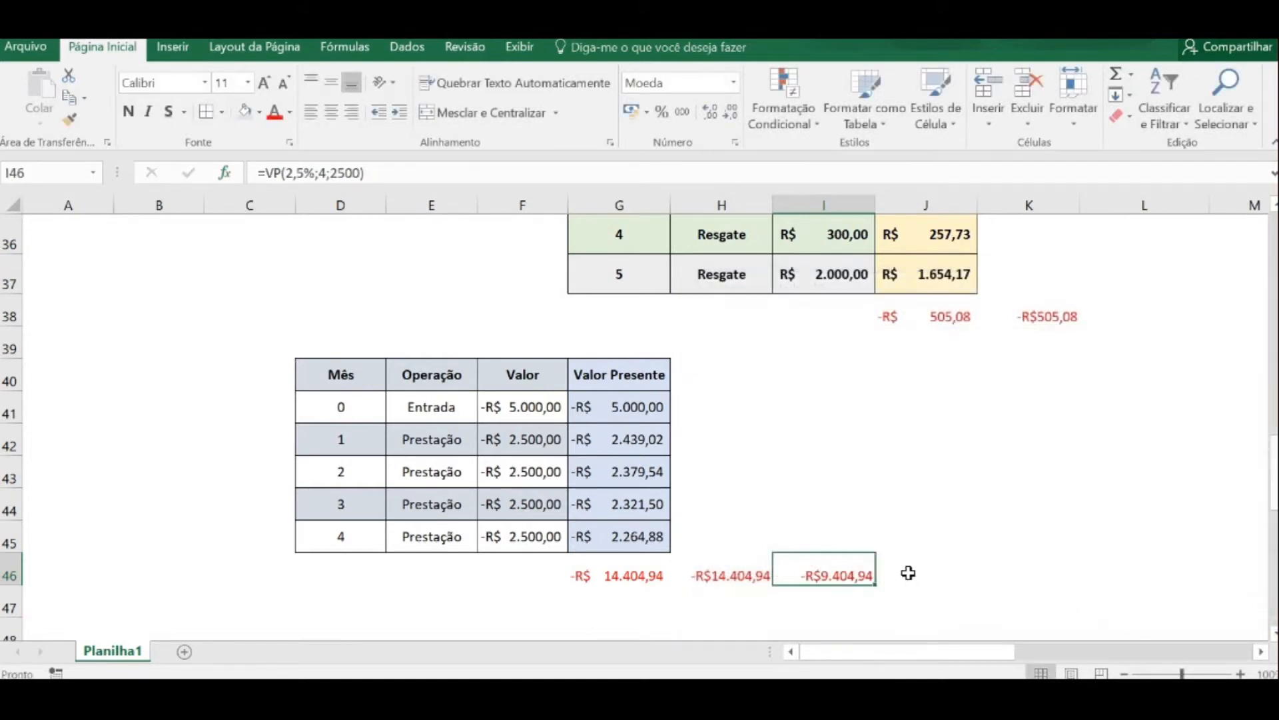
Append +F41 to the VP formula in I46 to include the month 0 Entrada, and compare the three results in G46:I46.
key(F2)
text(+)
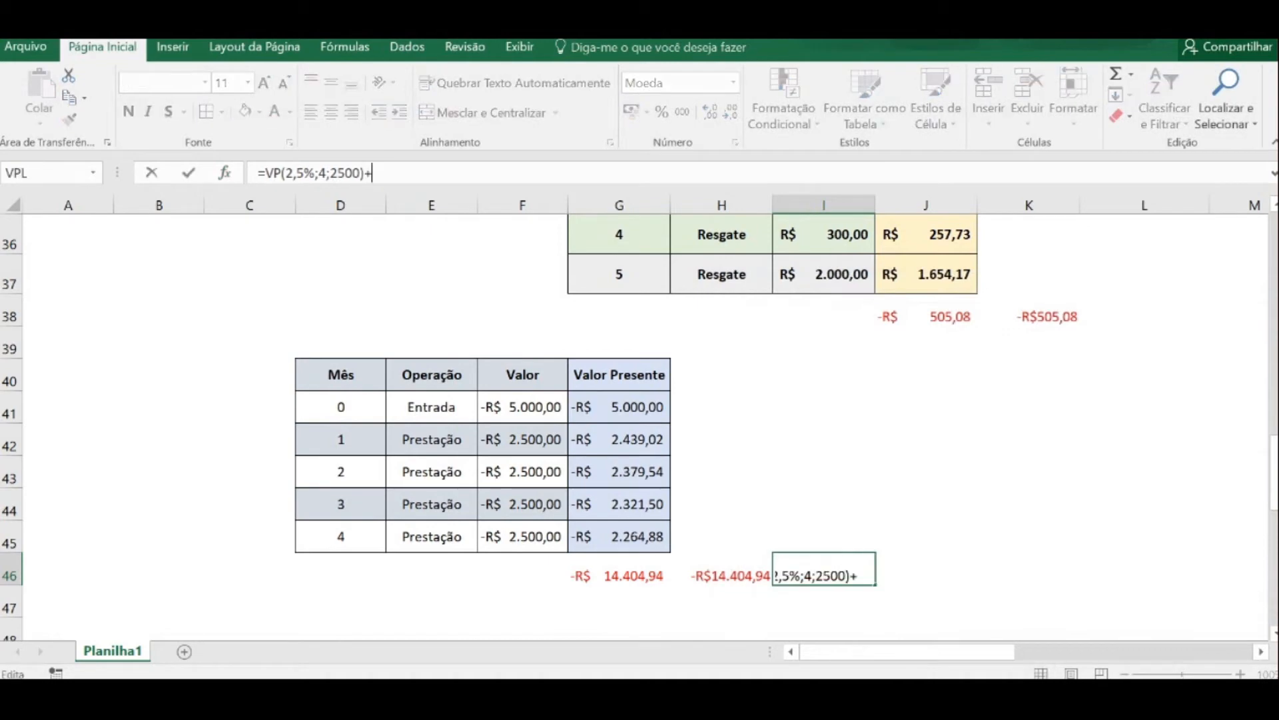
click(512, 410)
key(Return)
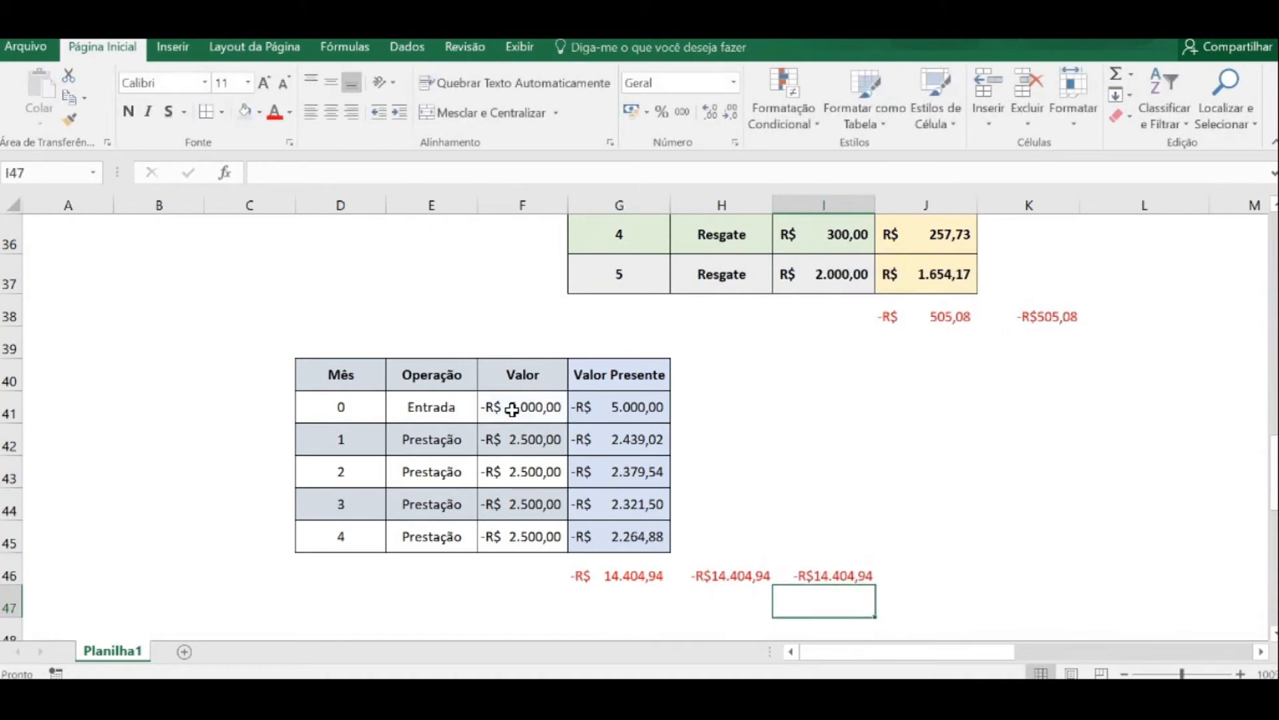
click(959, 511)
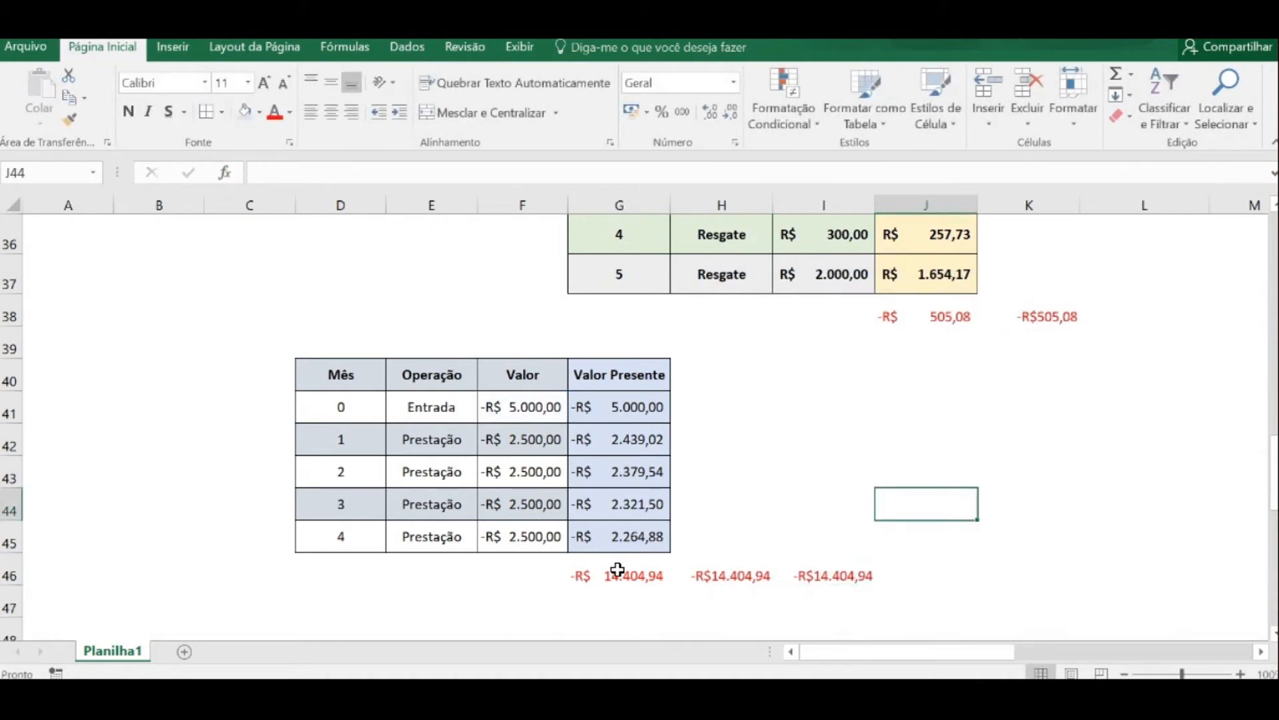
drag(617, 571, 817, 577)
click(911, 508)
click(1106, 512)
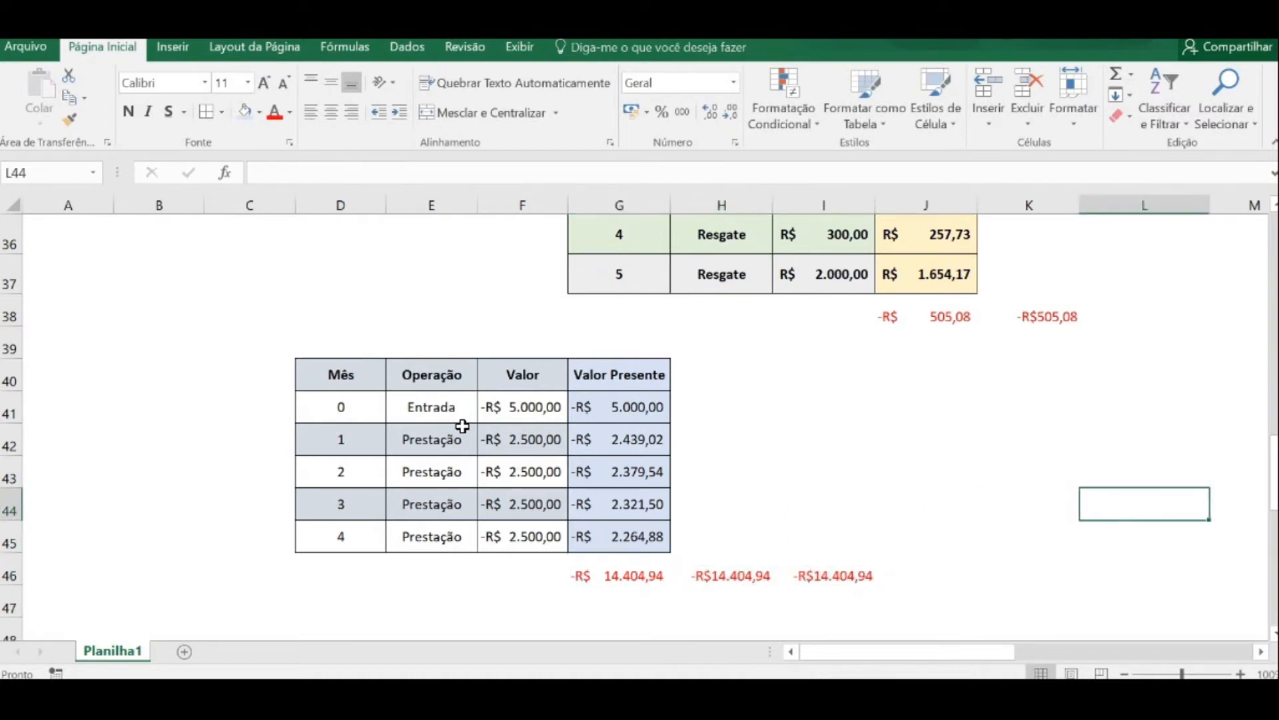
Compare the investment's Valor and Operação entries in rows 32 to 37 with the Prestação values F42:F45 behind the VP formula in I46.
click(819, 562)
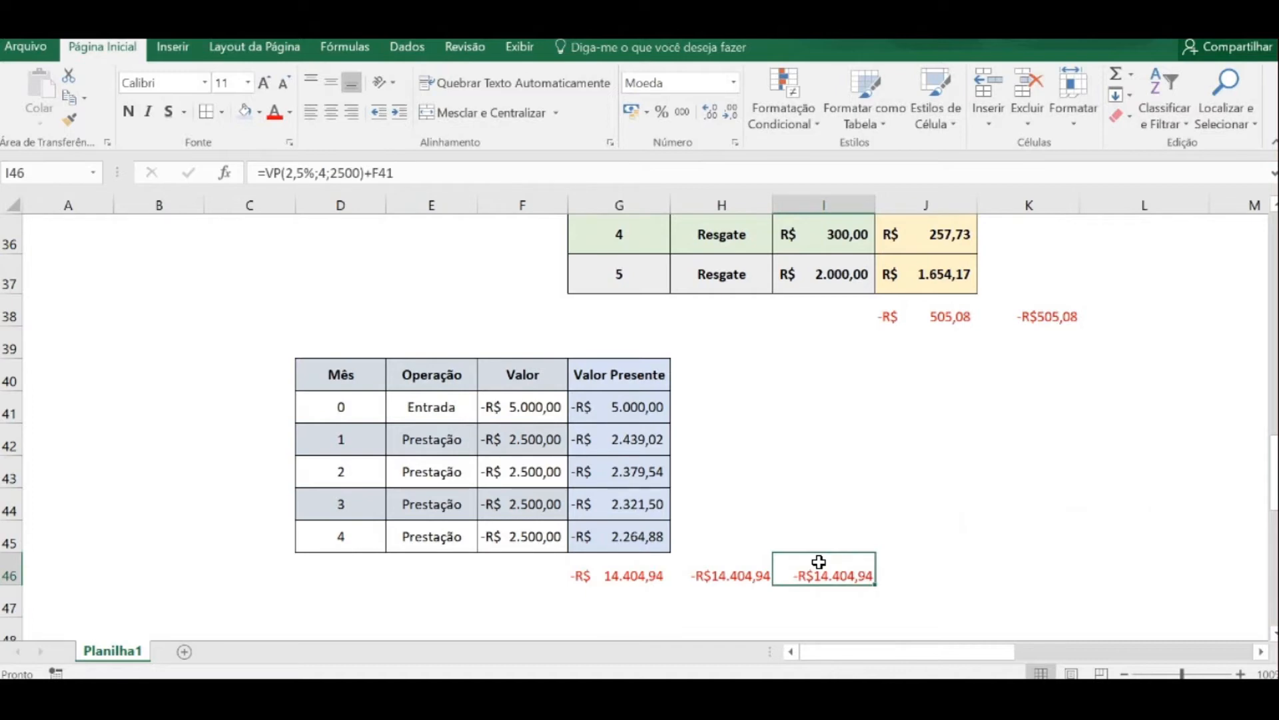
scroll(796, 509, up, 2)
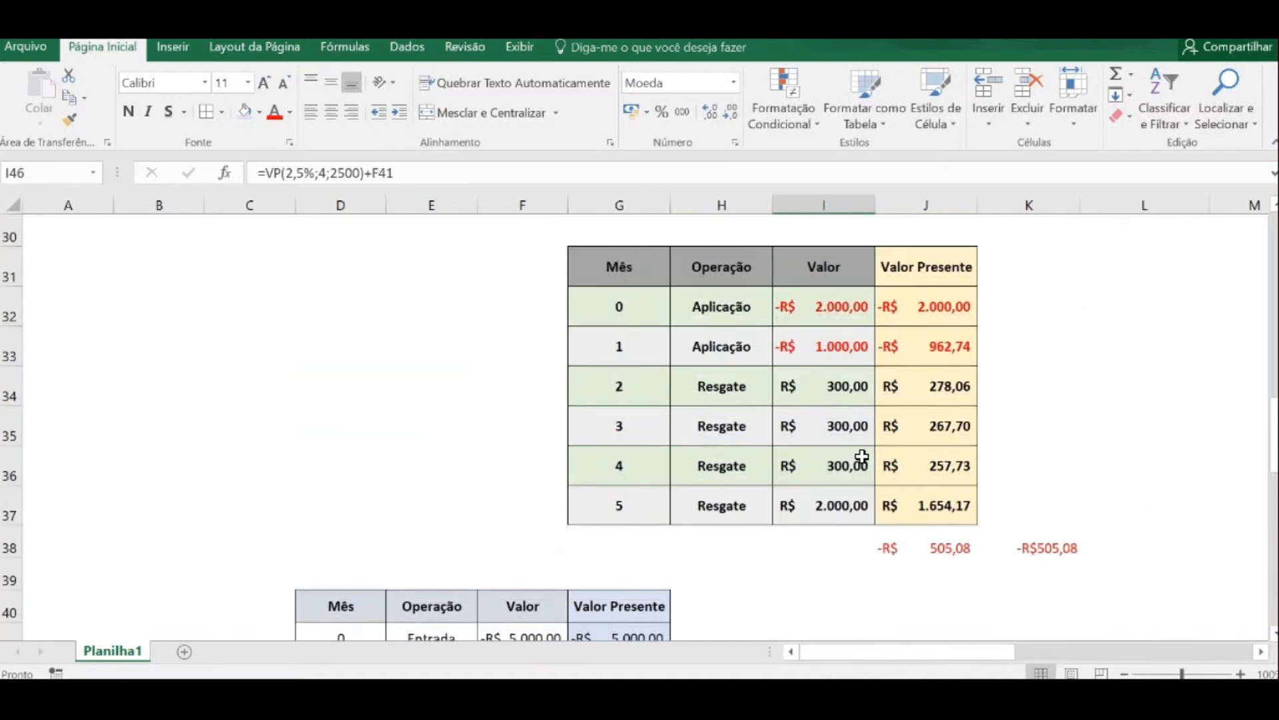
drag(788, 309, 824, 505)
click(825, 379)
drag(825, 309, 825, 505)
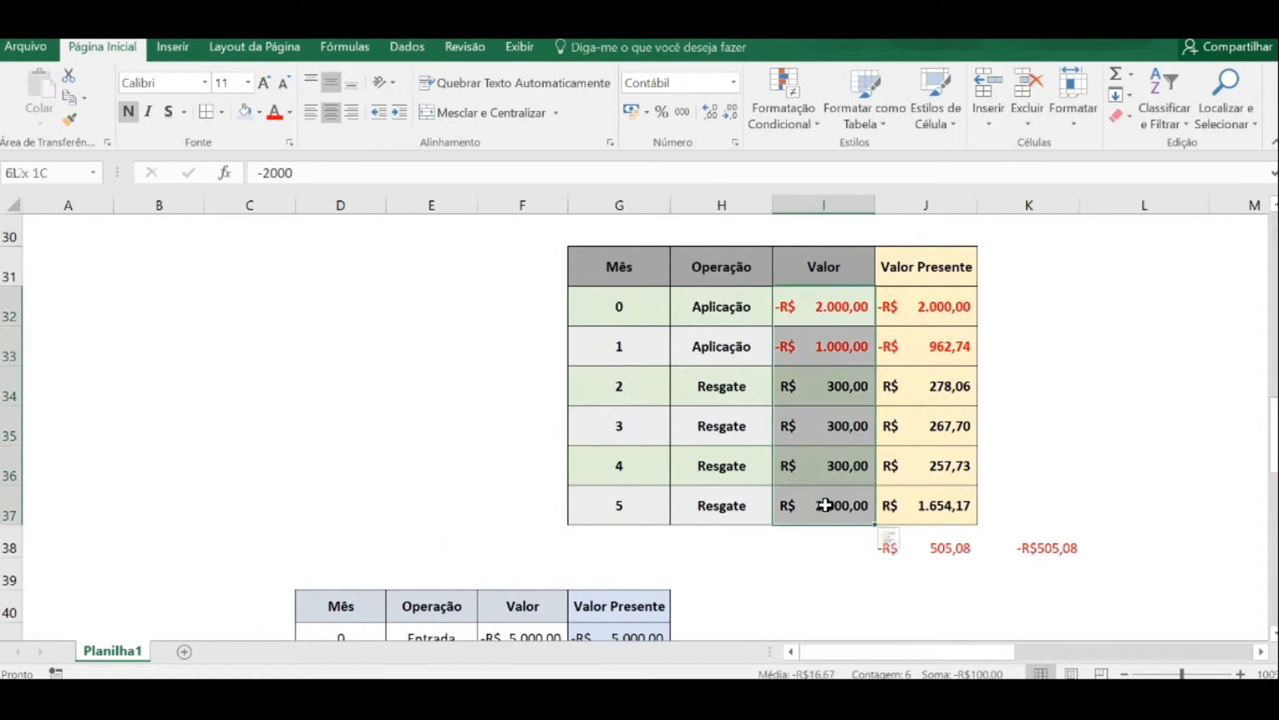
click(823, 317)
scroll(552, 403, down, 1)
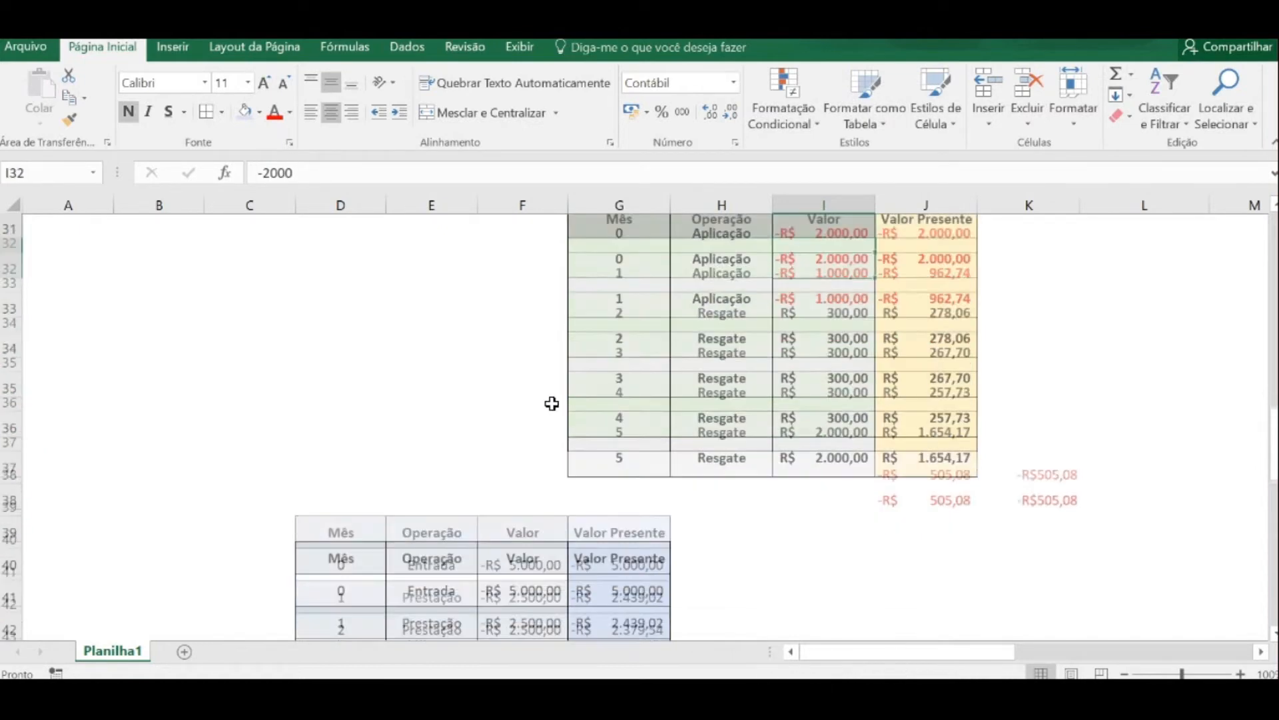
scroll(552, 403, down, 2)
drag(533, 437, 531, 529)
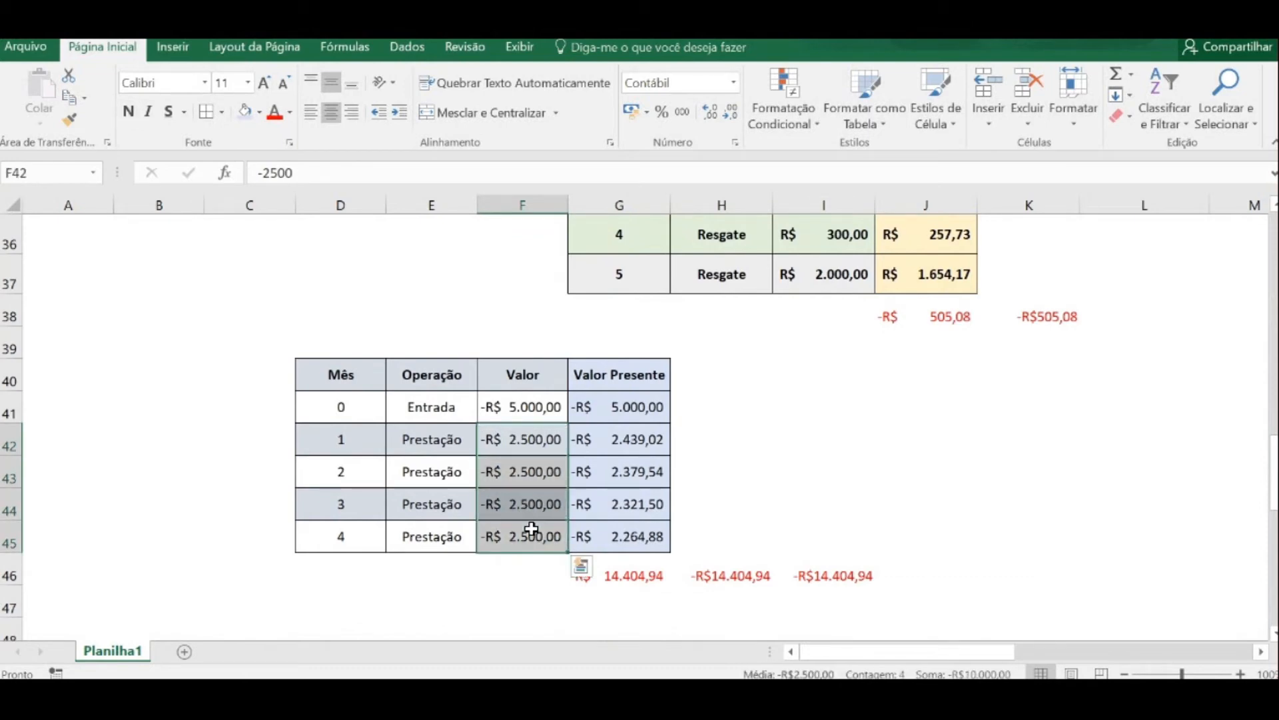
click(533, 442)
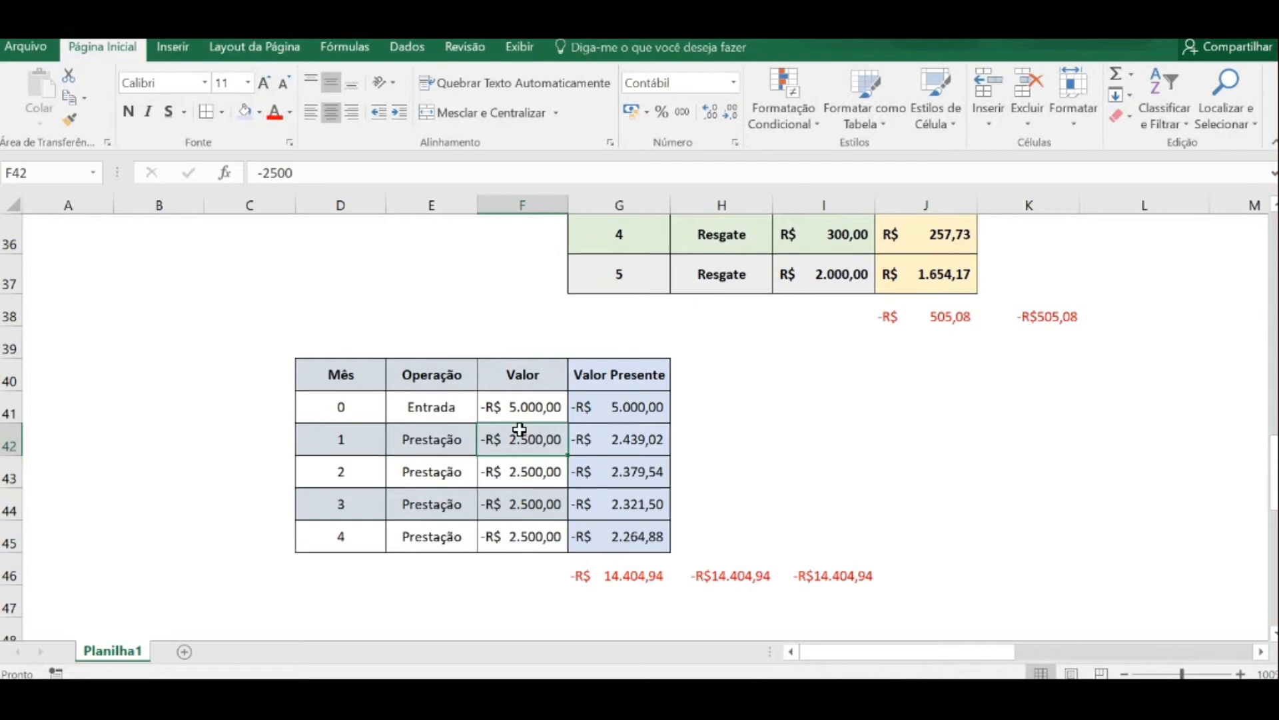
scroll(812, 353, up, 2)
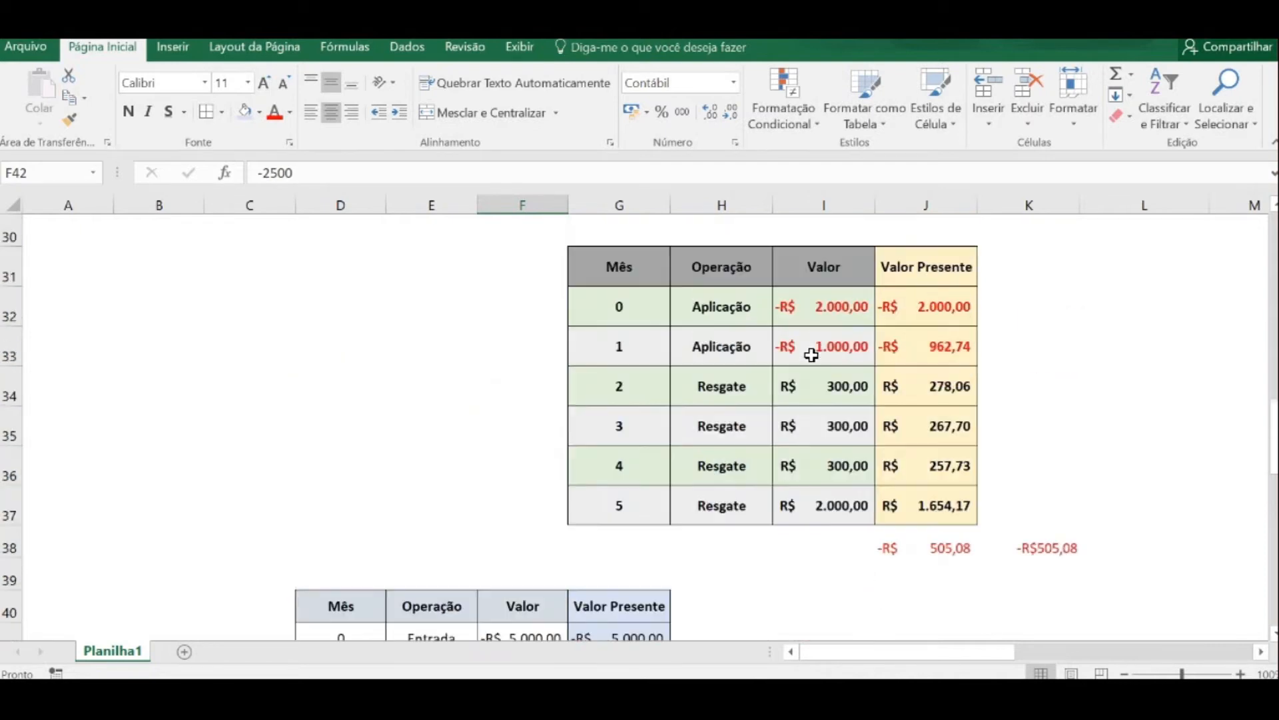
click(714, 305)
click(715, 394)
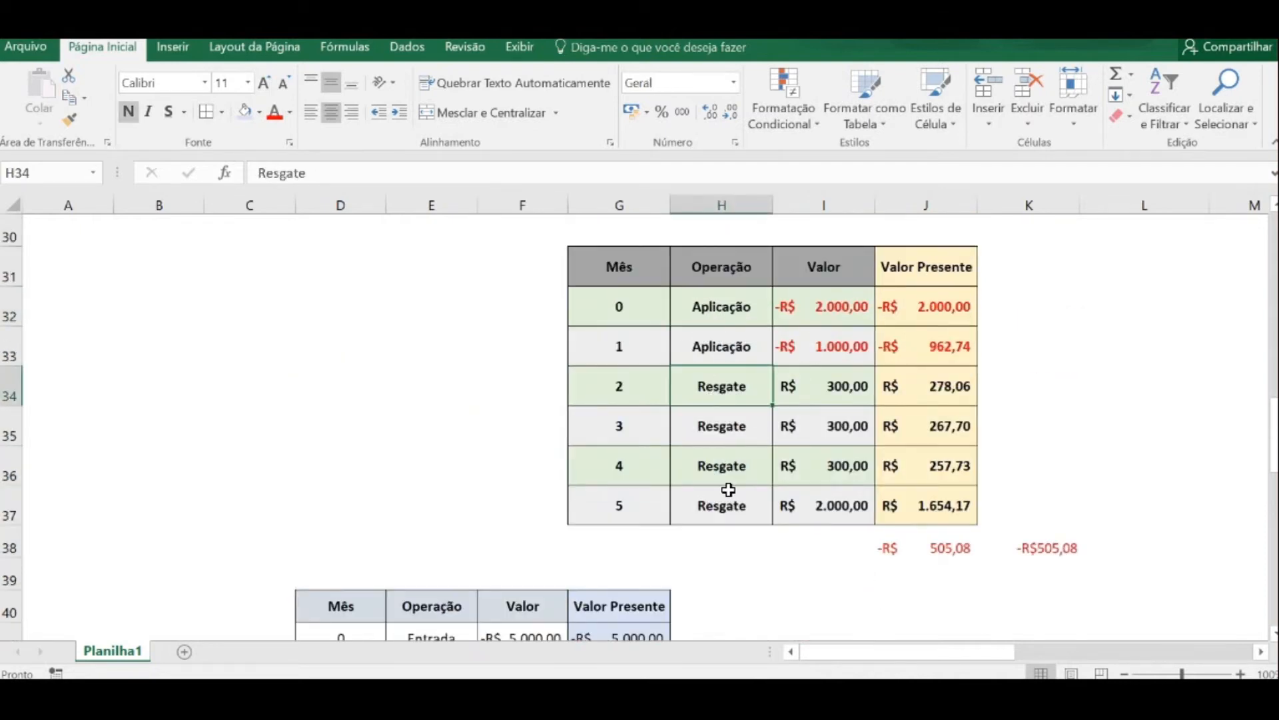
click(734, 467)
scroll(733, 467, down, 2)
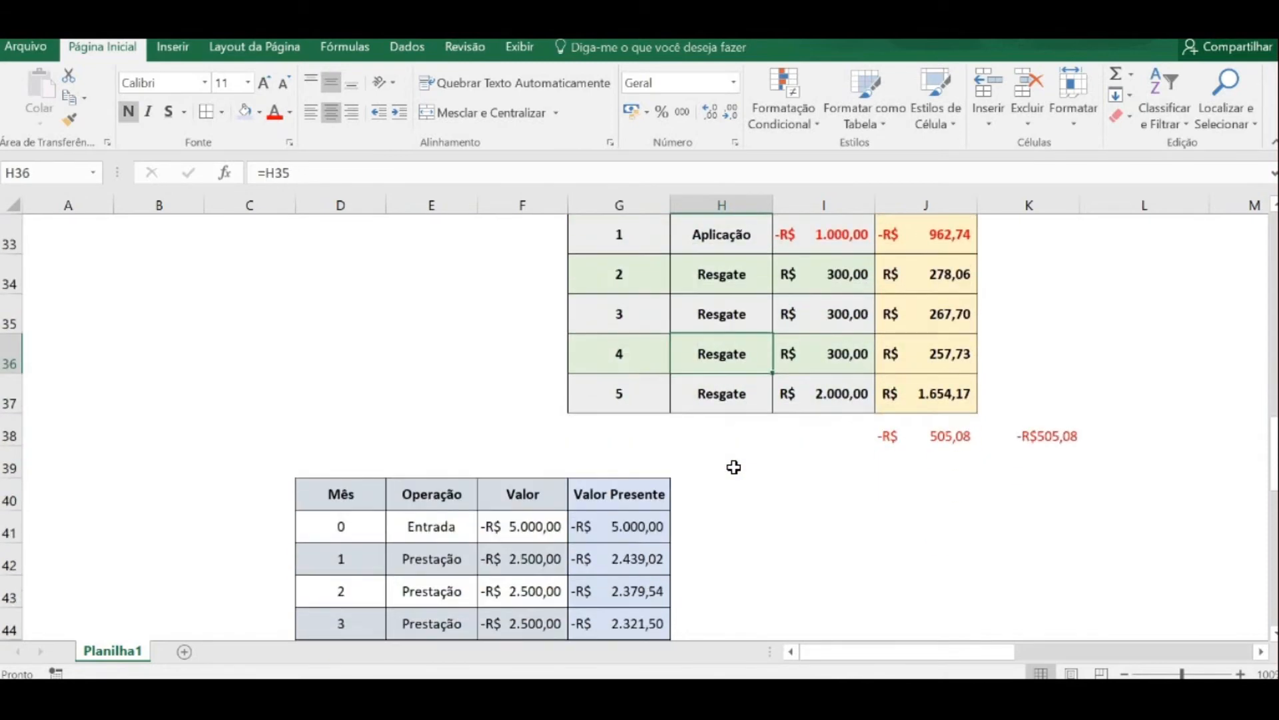